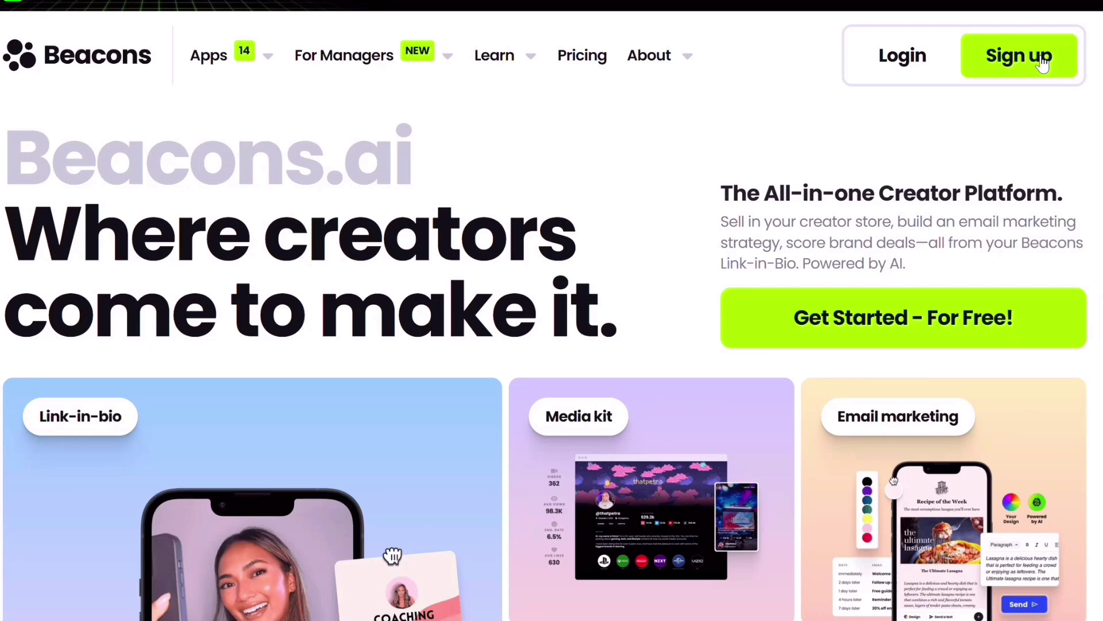
# Step: Sign up with the username pinprofit to claim beacons.ai/pinprofit
pyautogui.click(1042, 62)
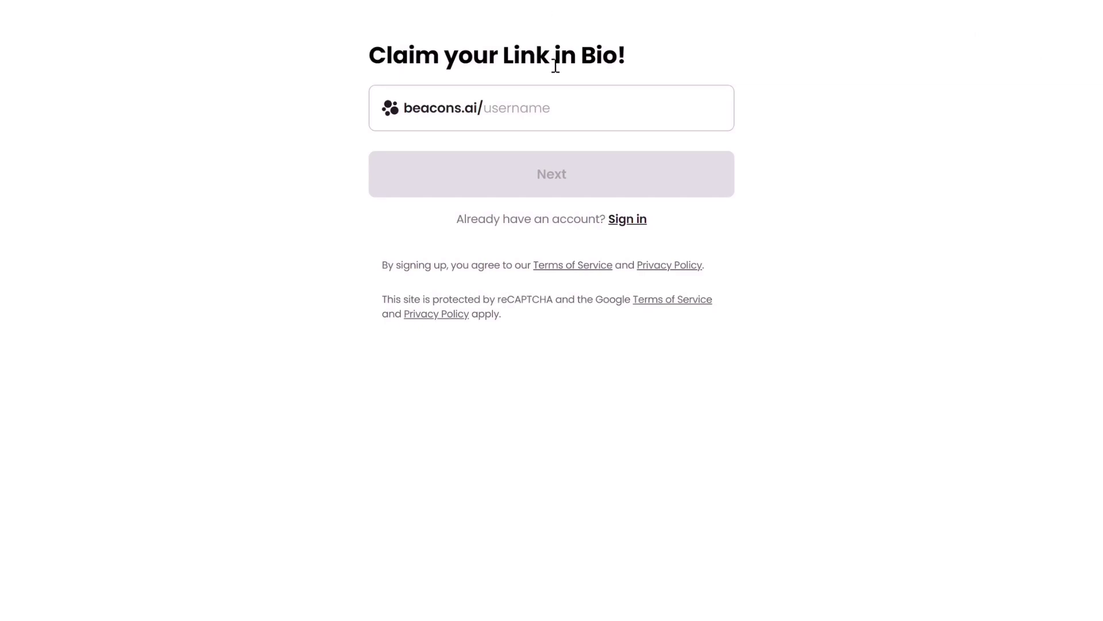
pyautogui.click(529, 108)
pyautogui.write('pinpr')
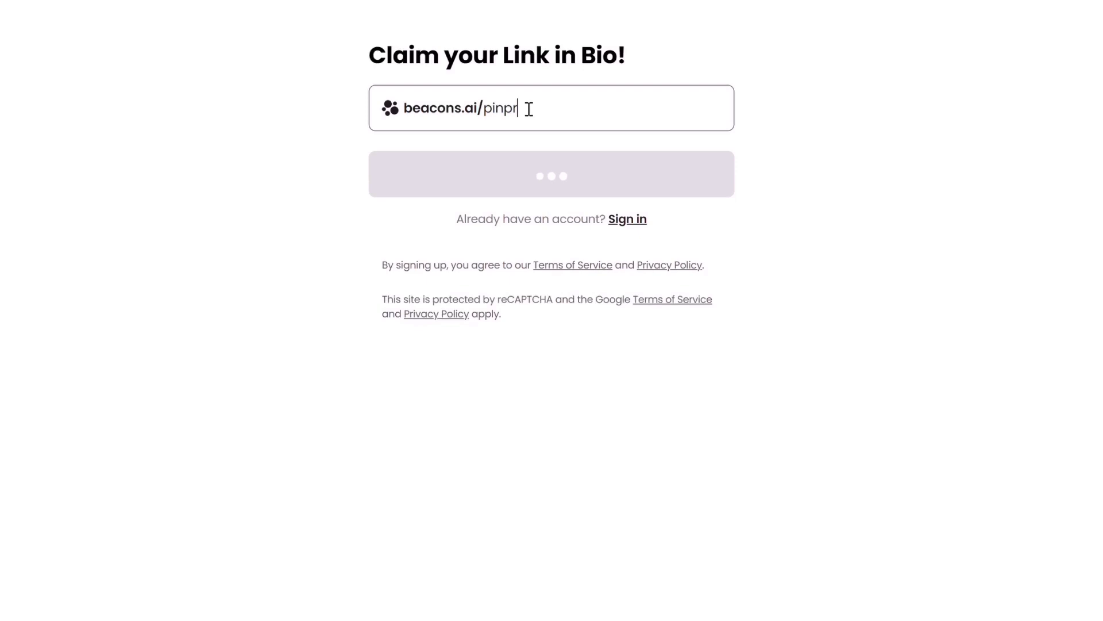
pyautogui.write('o')
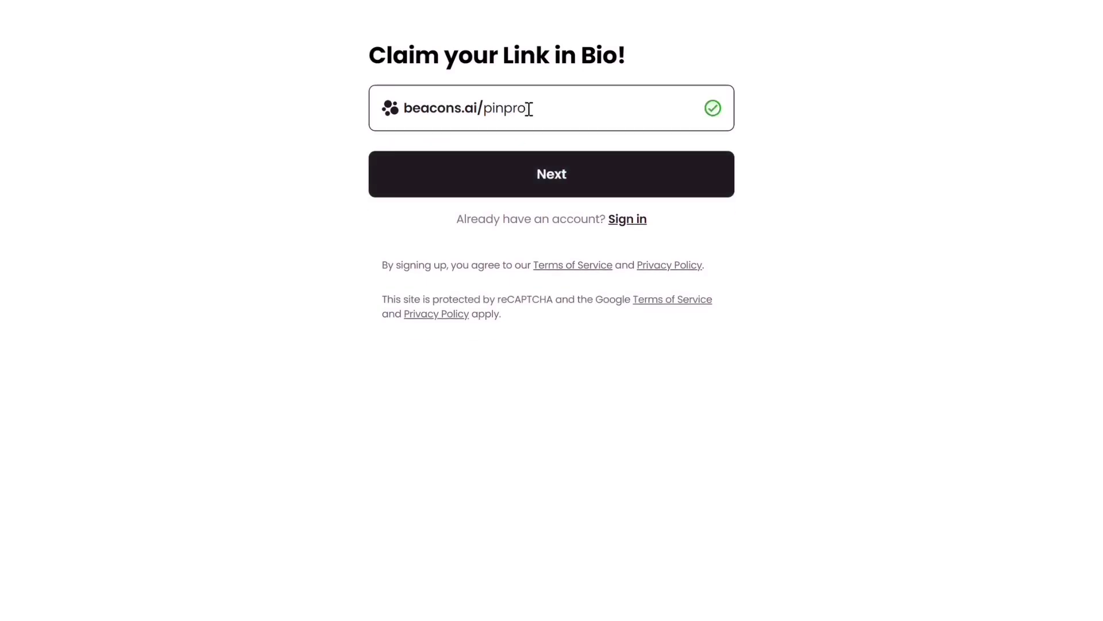
pyautogui.write('fit')
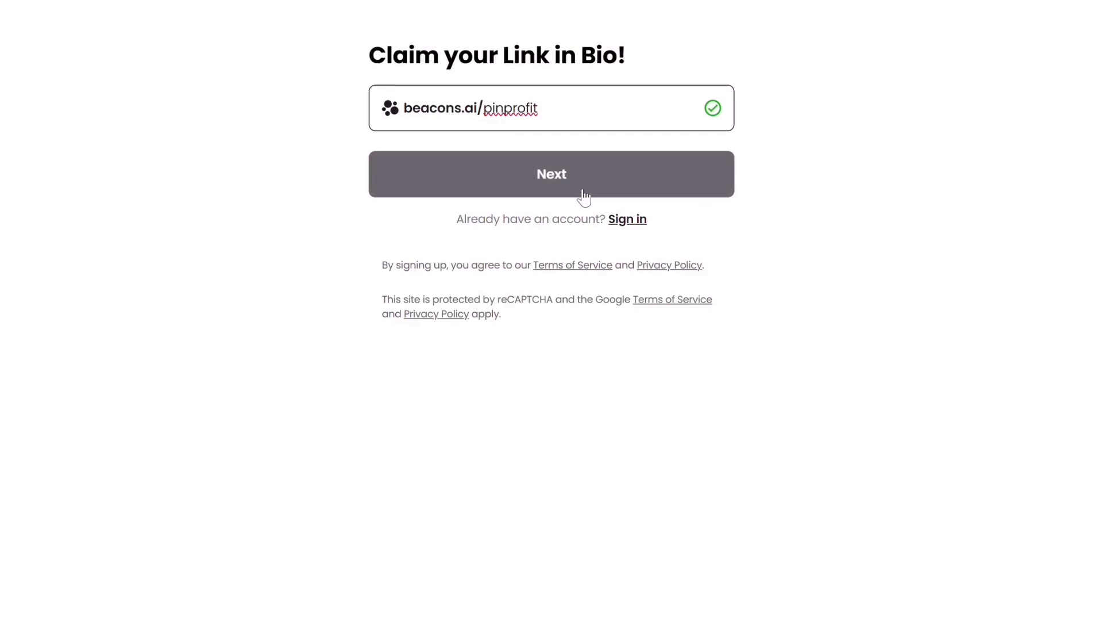
pyautogui.click(560, 179)
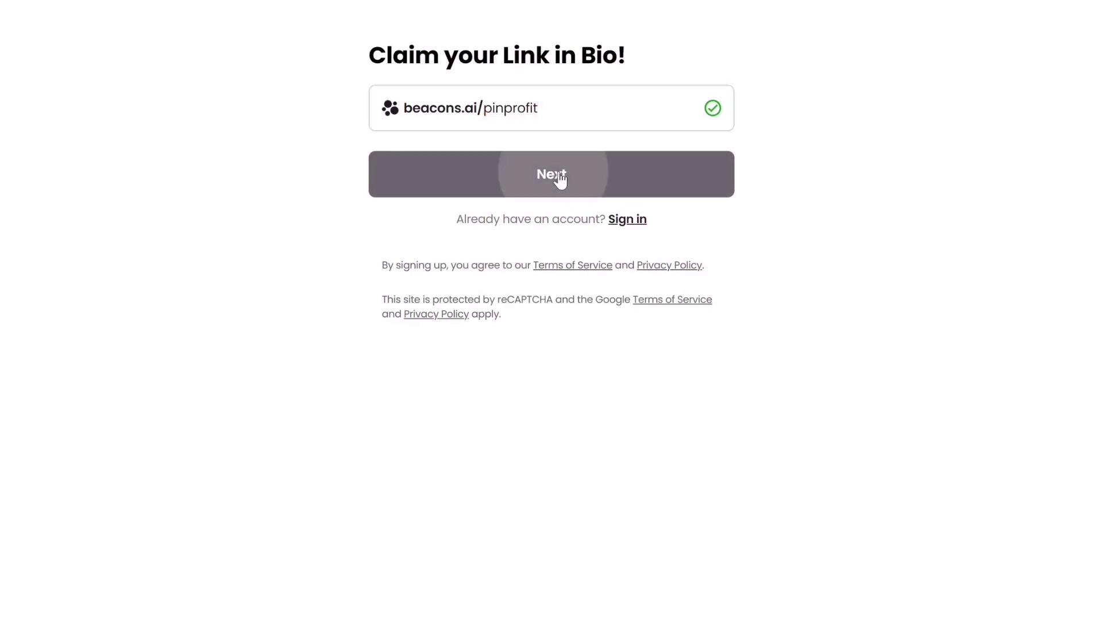
pyautogui.click(479, 173)
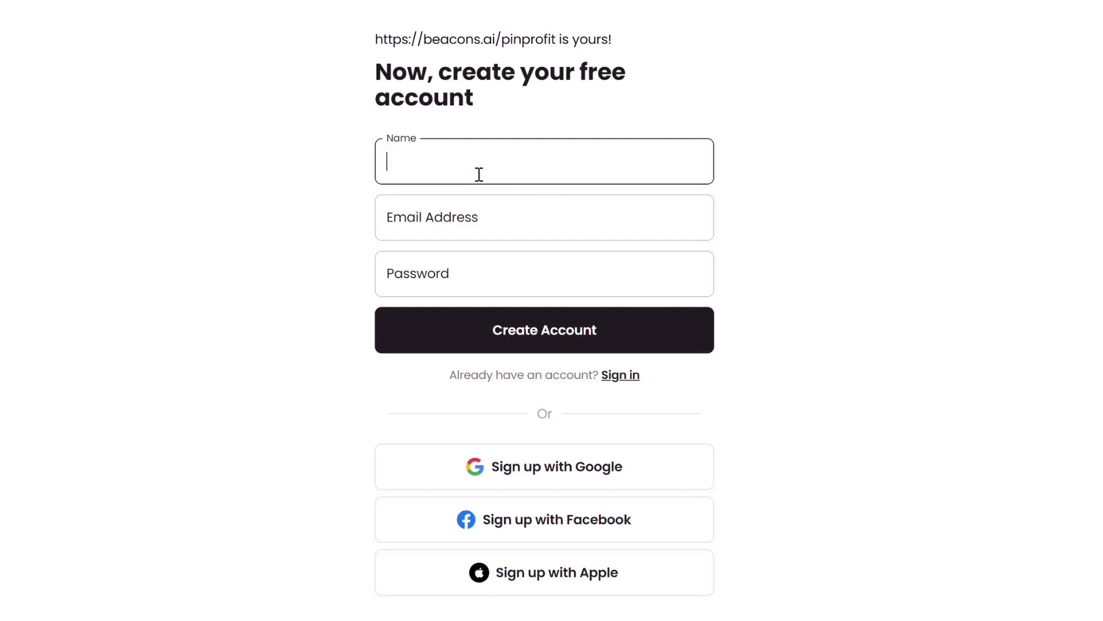
# Step: Enter the account name, paste the saved e-mail, set a password, pass reCAPTCHA and create the account
pyautogui.write('Pin Profit')
pyautogui.press('Tab')
pyautogui.hotkey('ctrl', 'v')
pyautogui.click(465, 261)
pyautogui.click(456, 280)
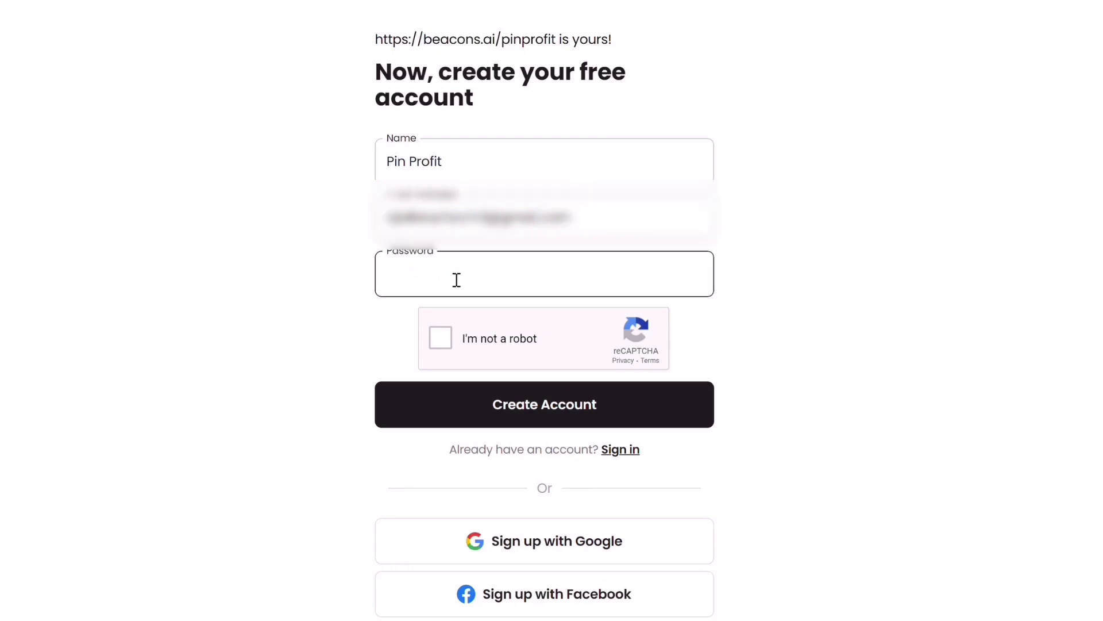
pyautogui.write('••••••••')
pyautogui.click(439, 342)
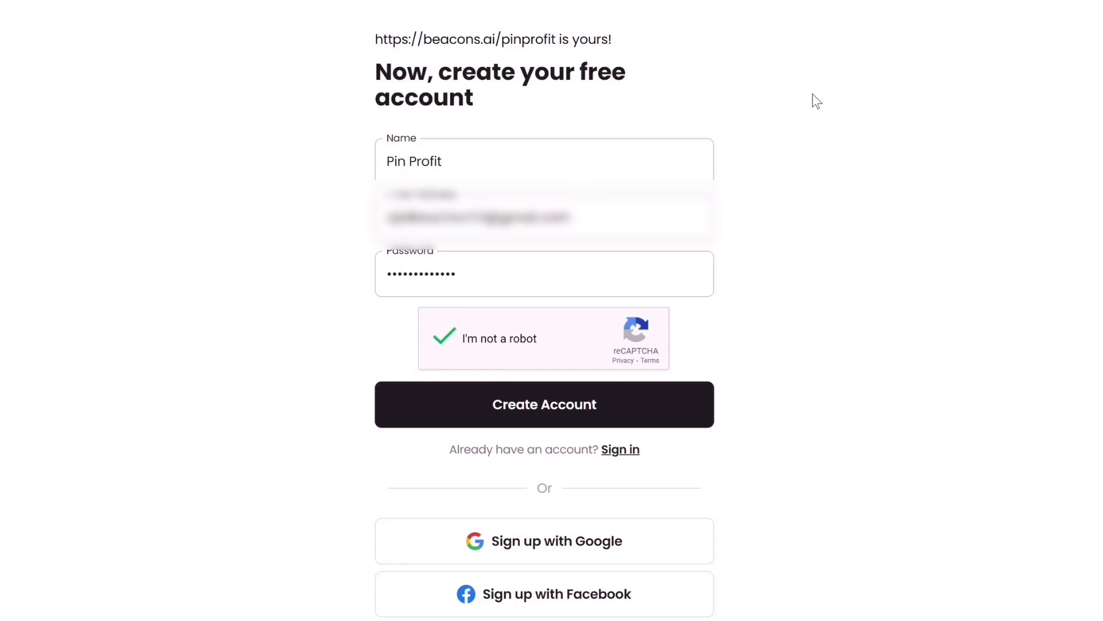
pyautogui.click(545, 405)
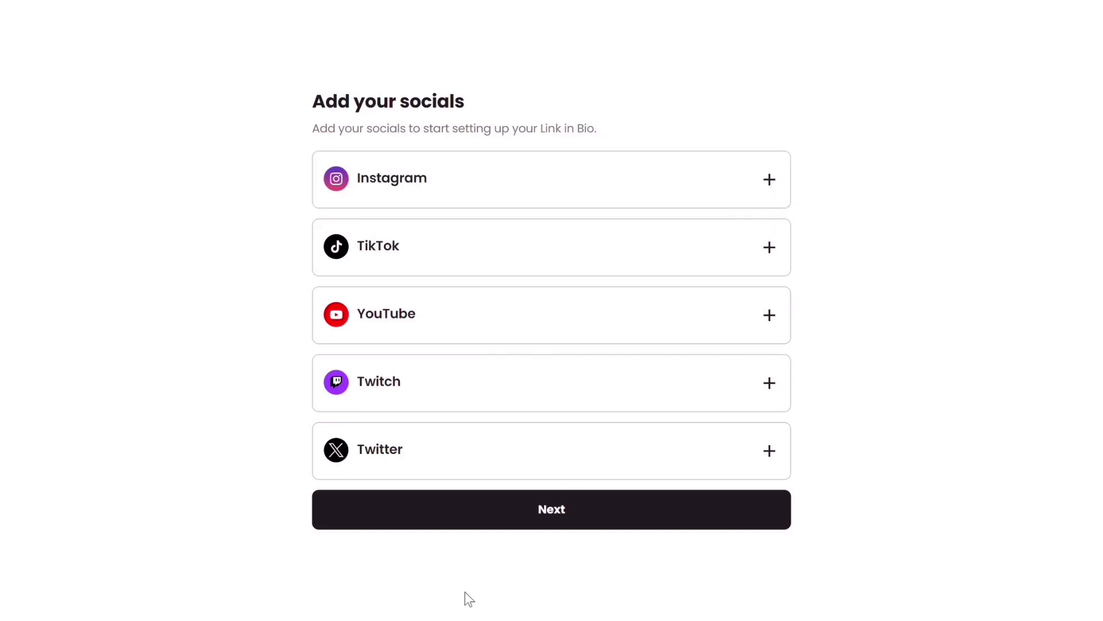
pyautogui.click(558, 516)
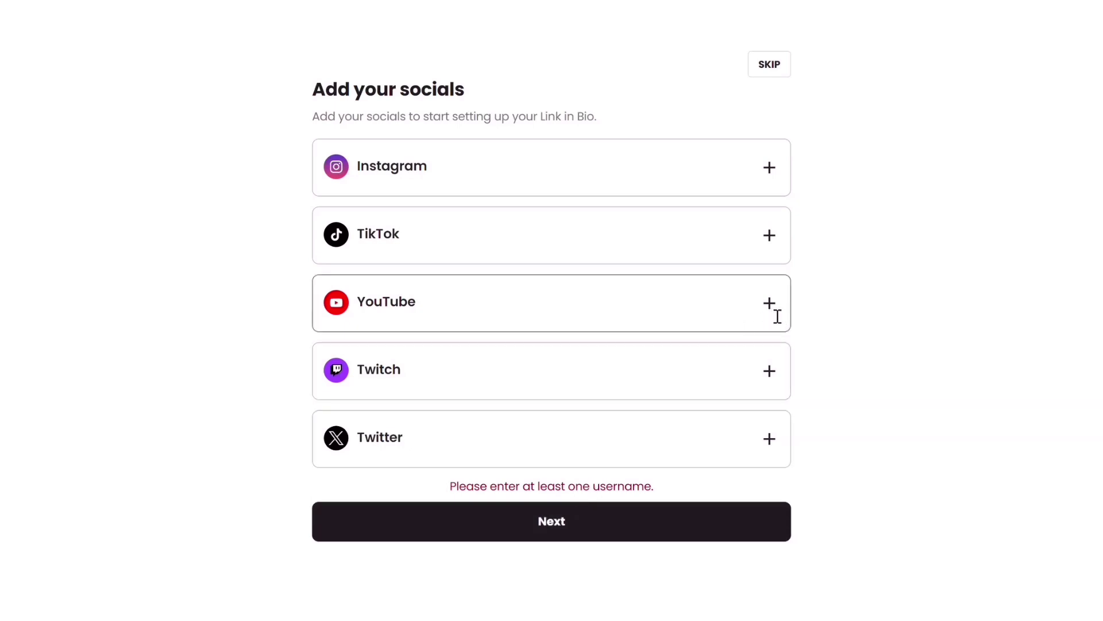
pyautogui.click(778, 316)
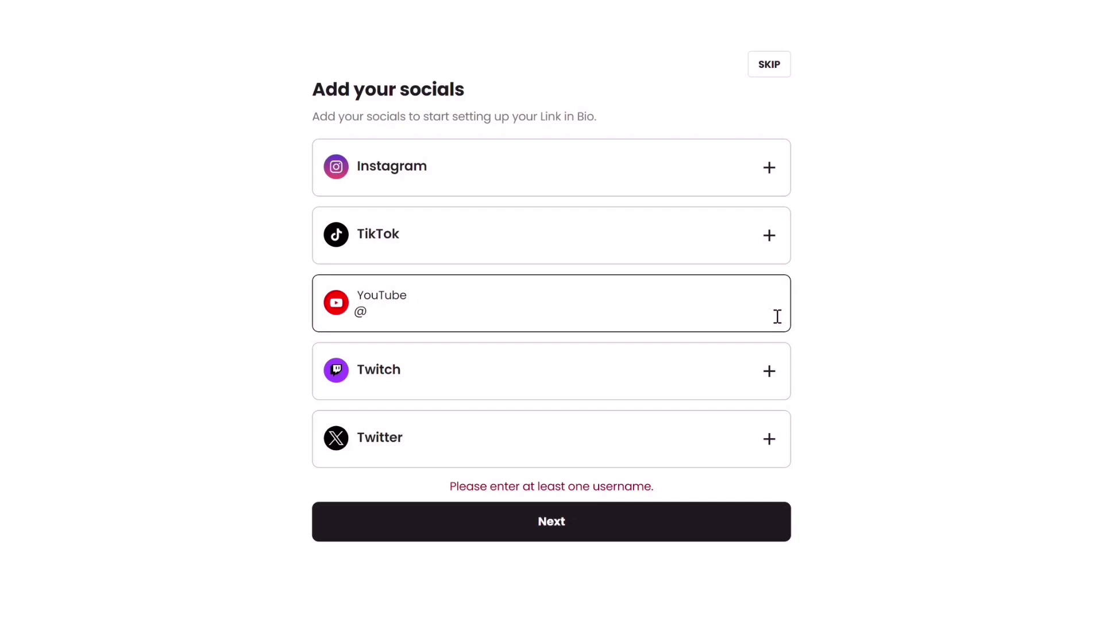
pyautogui.write('pinprofit')
pyautogui.click(607, 526)
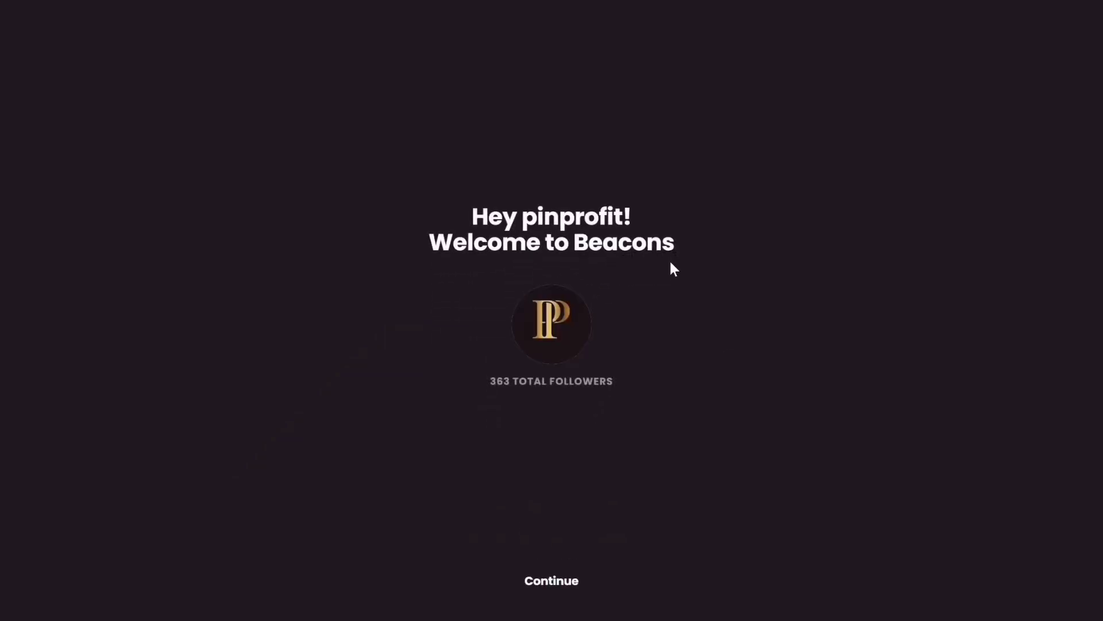
# Step: Advance through the four AI intro screens to the 'Use this profile photo?' prompt
pyautogui.click(550, 581)
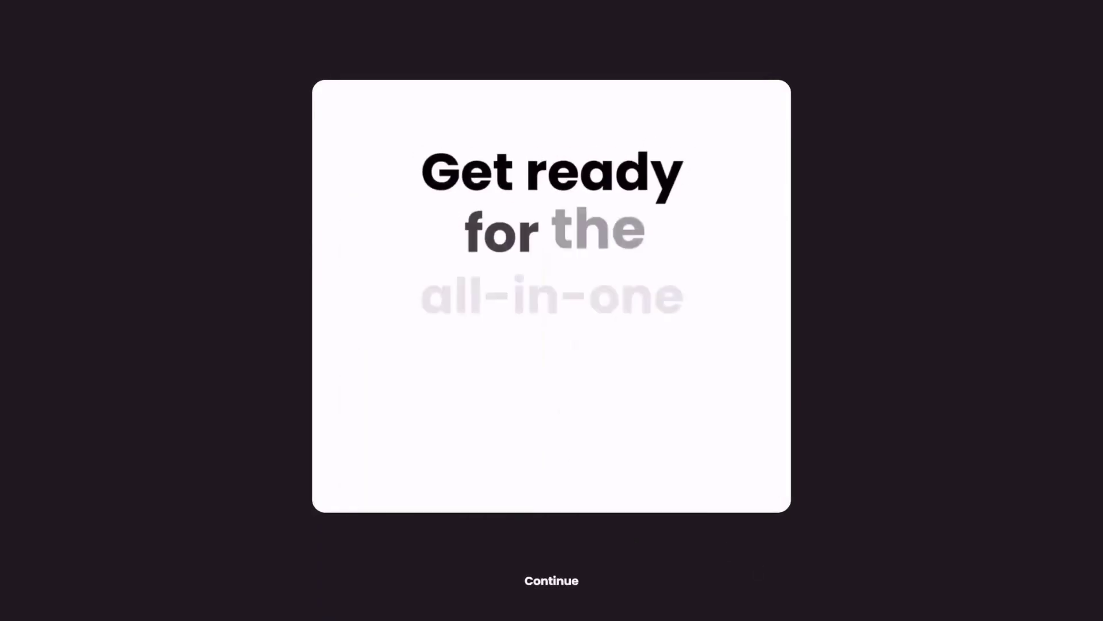
pyautogui.click(552, 584)
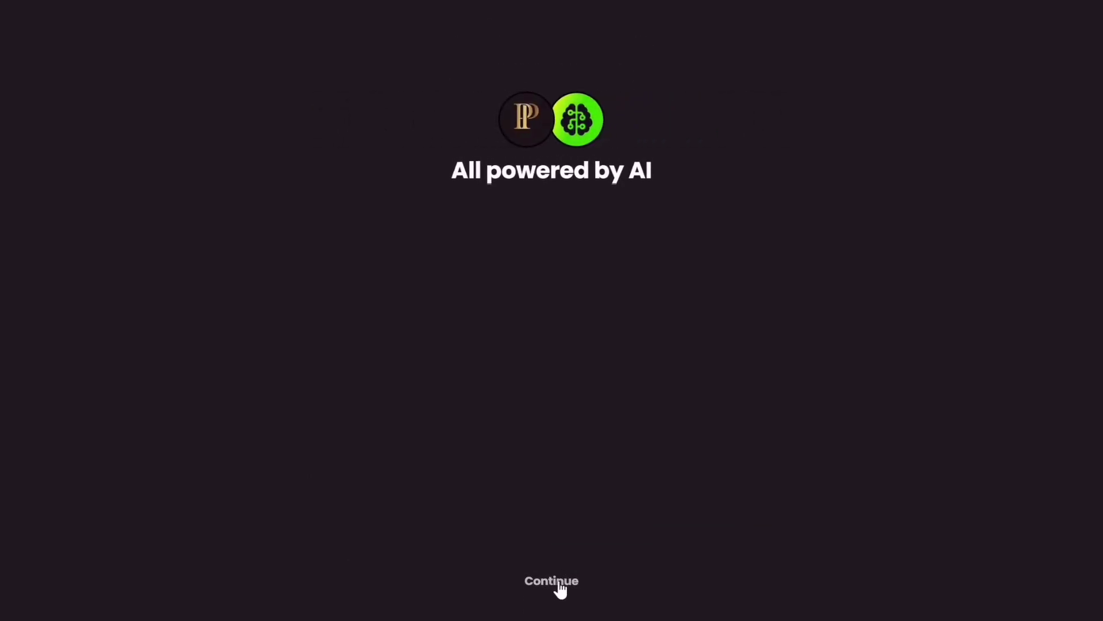
pyautogui.click(559, 584)
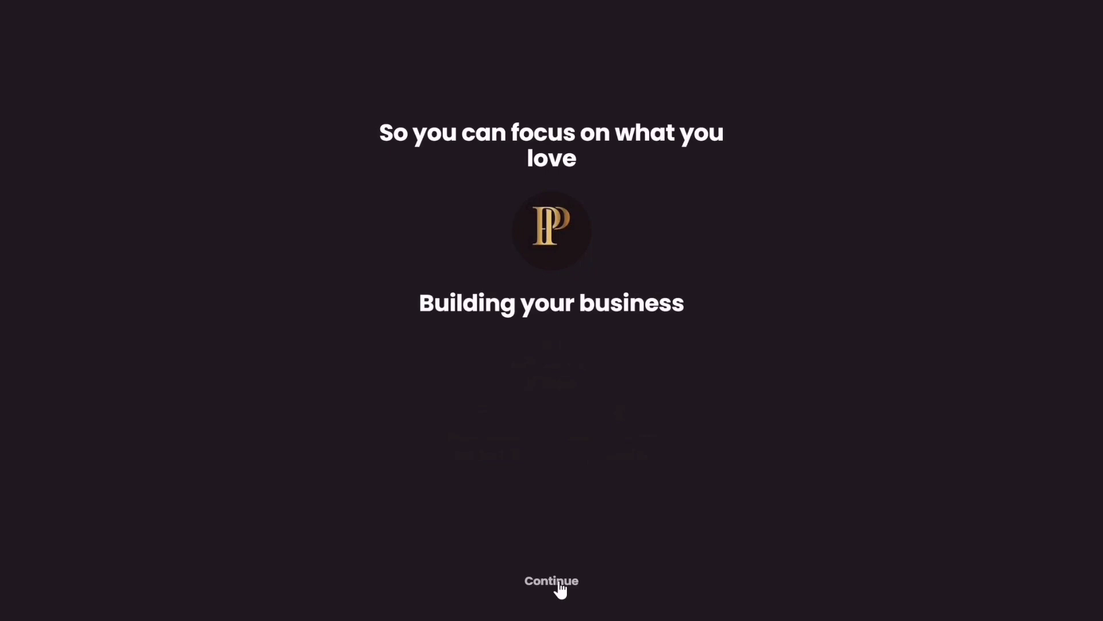
pyautogui.click(561, 586)
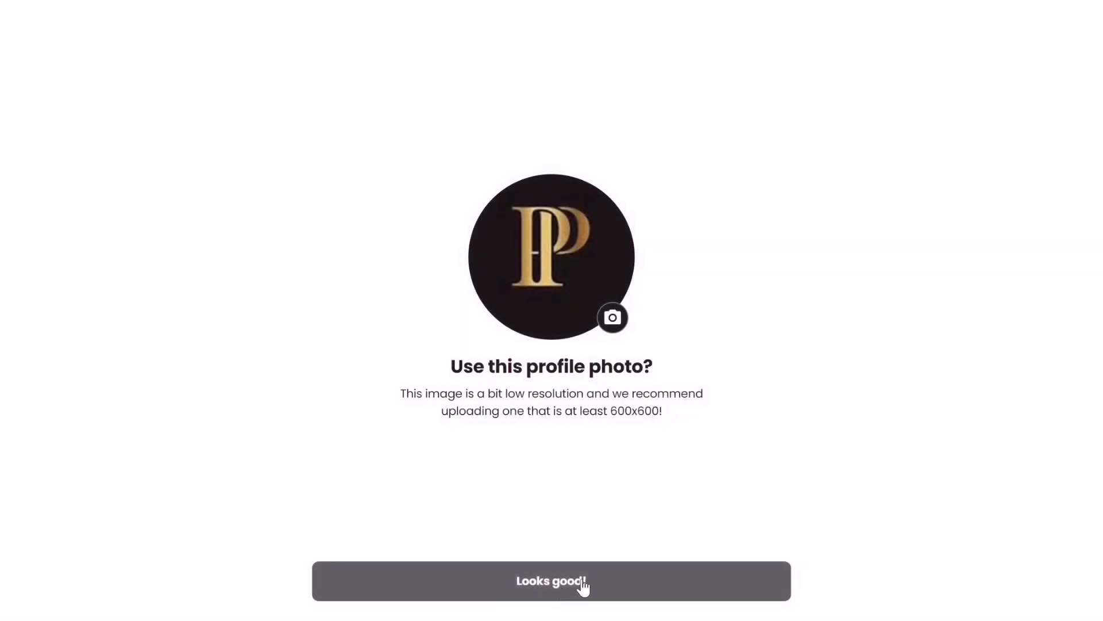
# Step: Accept the YouTube channel logo as the profile photo with 'Looks good!'
pyautogui.click(582, 581)
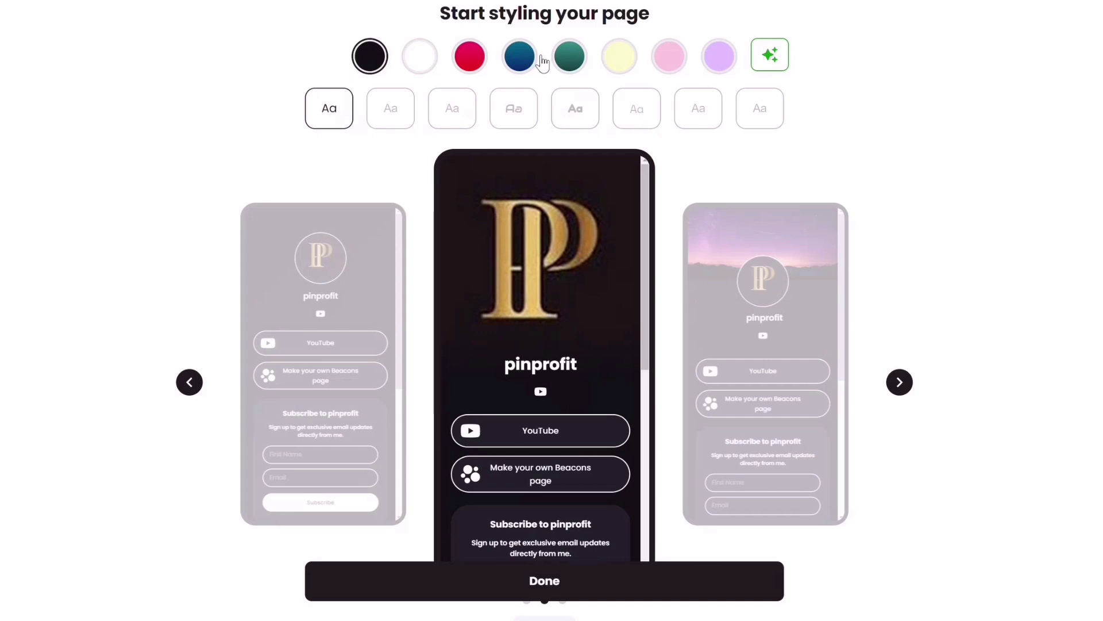
# Step: Compare Lemon, Forest and Cherry themes on both layouts, then apply Forest green and finish
pyautogui.click(637, 57)
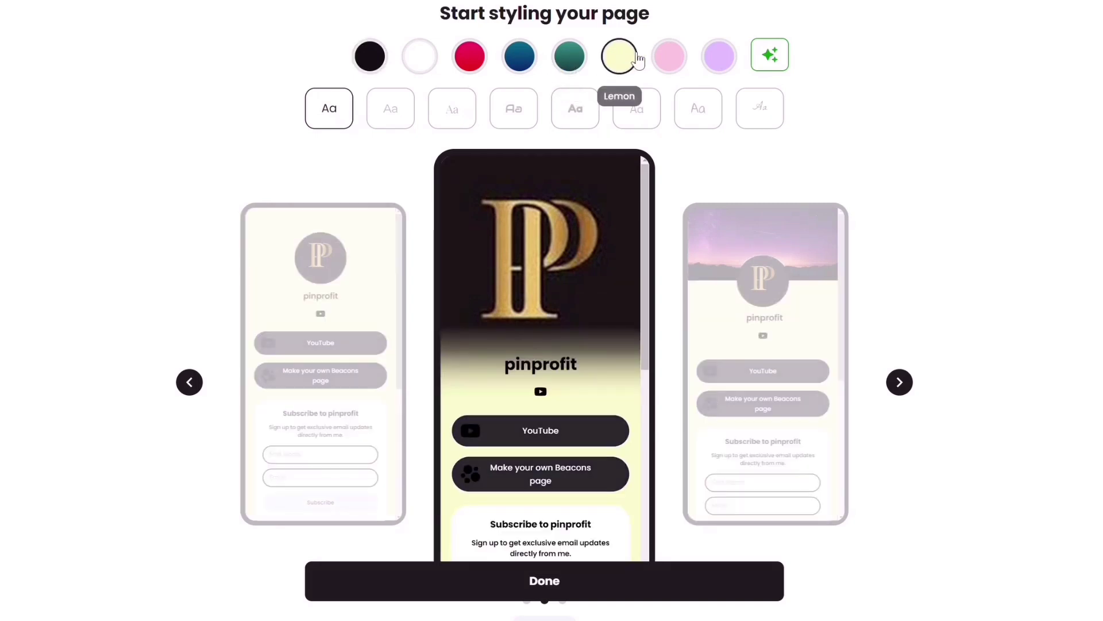
pyautogui.click(569, 60)
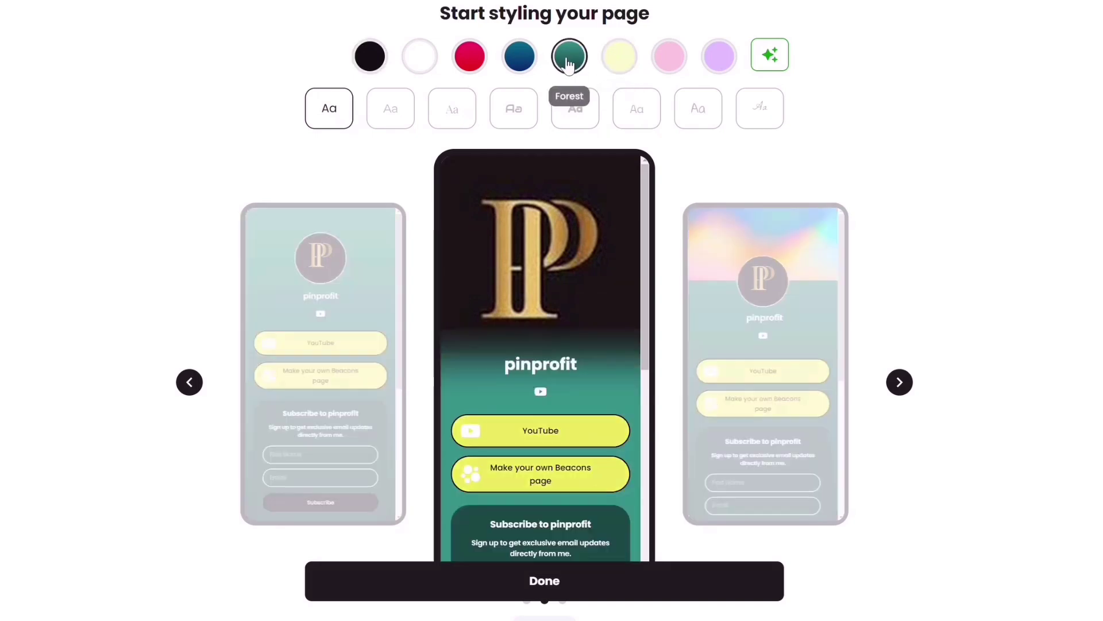
pyautogui.click(482, 69)
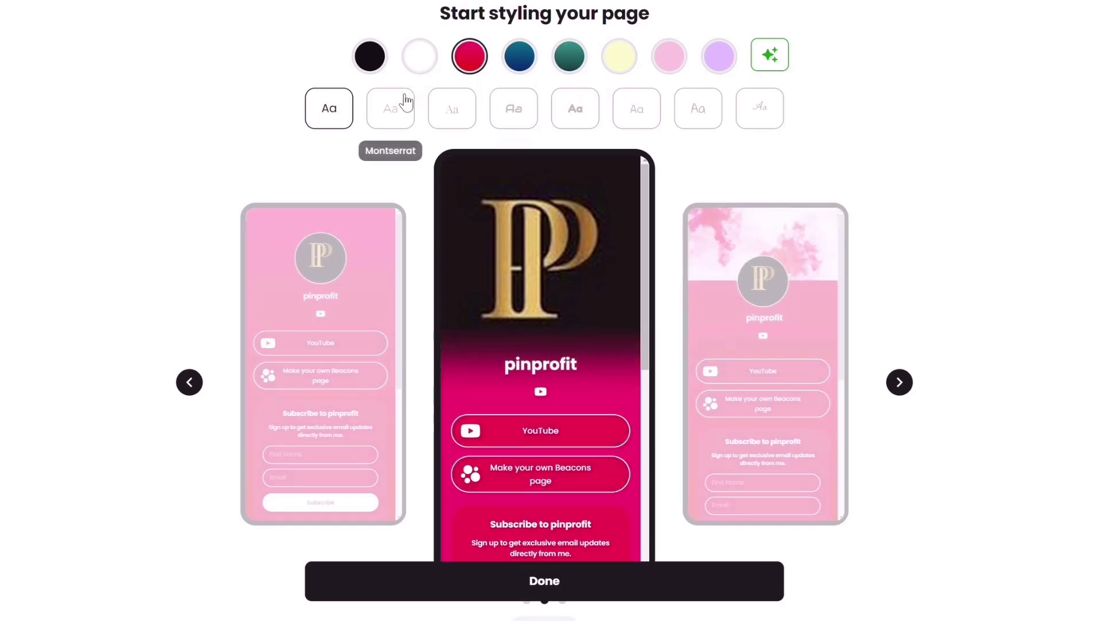
pyautogui.click(333, 282)
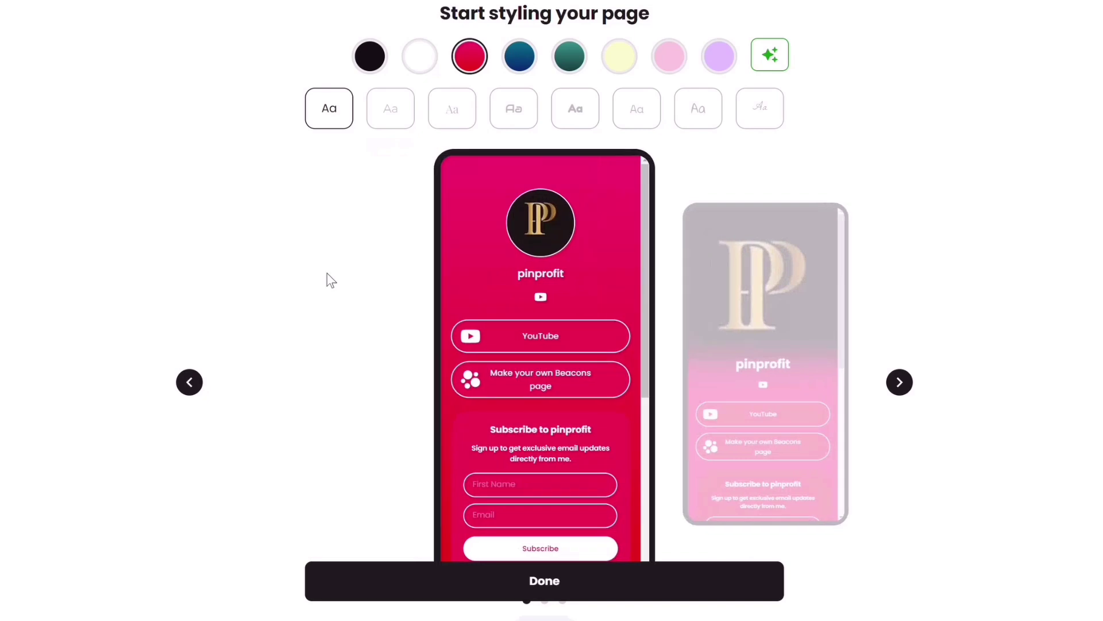
pyautogui.click(621, 65)
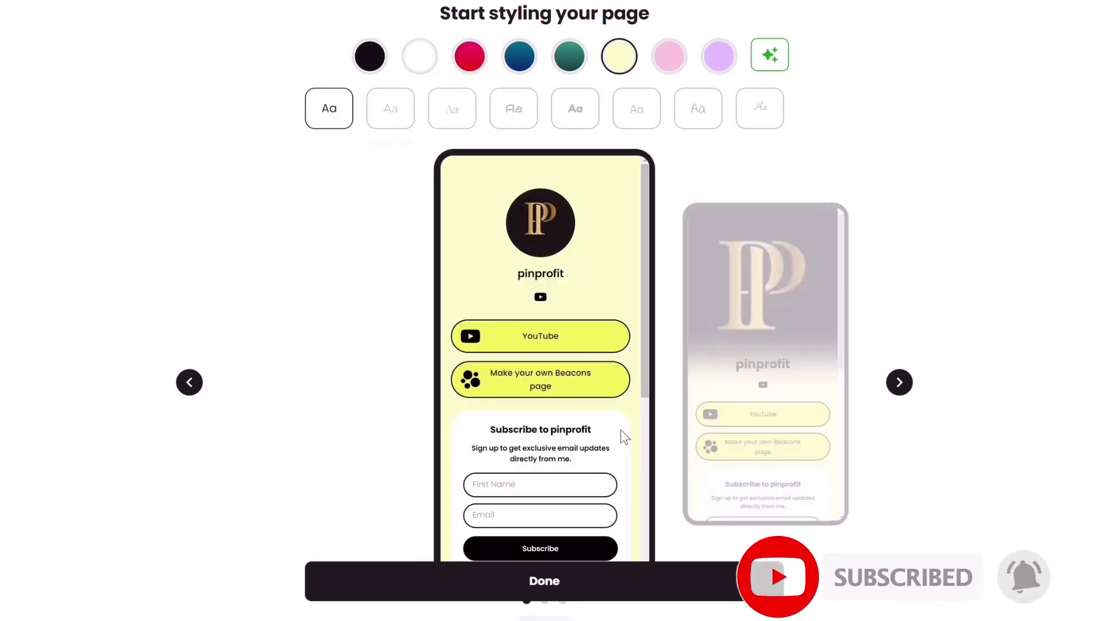
pyautogui.click(569, 58)
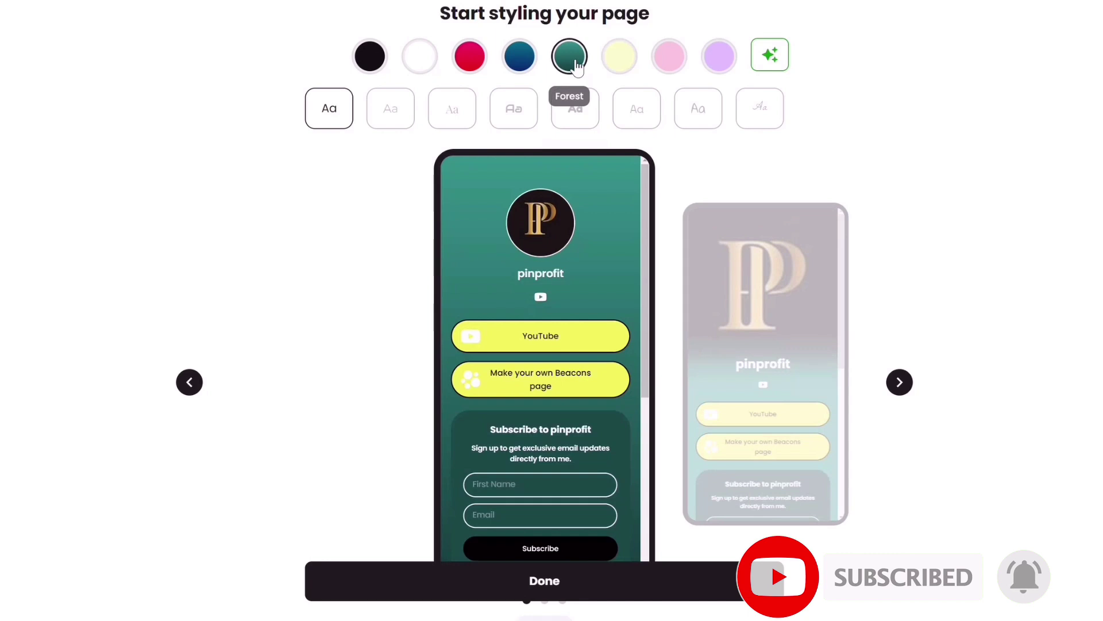
pyautogui.click(545, 581)
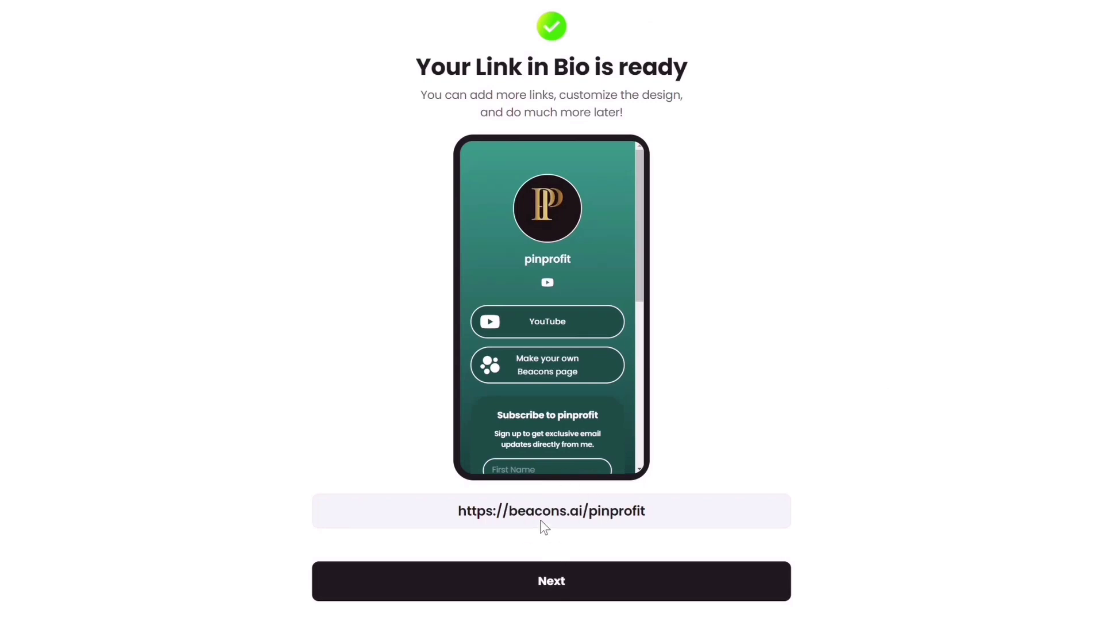
# Step: Continue past the ready page, answer NO to brand deals and skip the Marketing Bundle
pyautogui.click(567, 587)
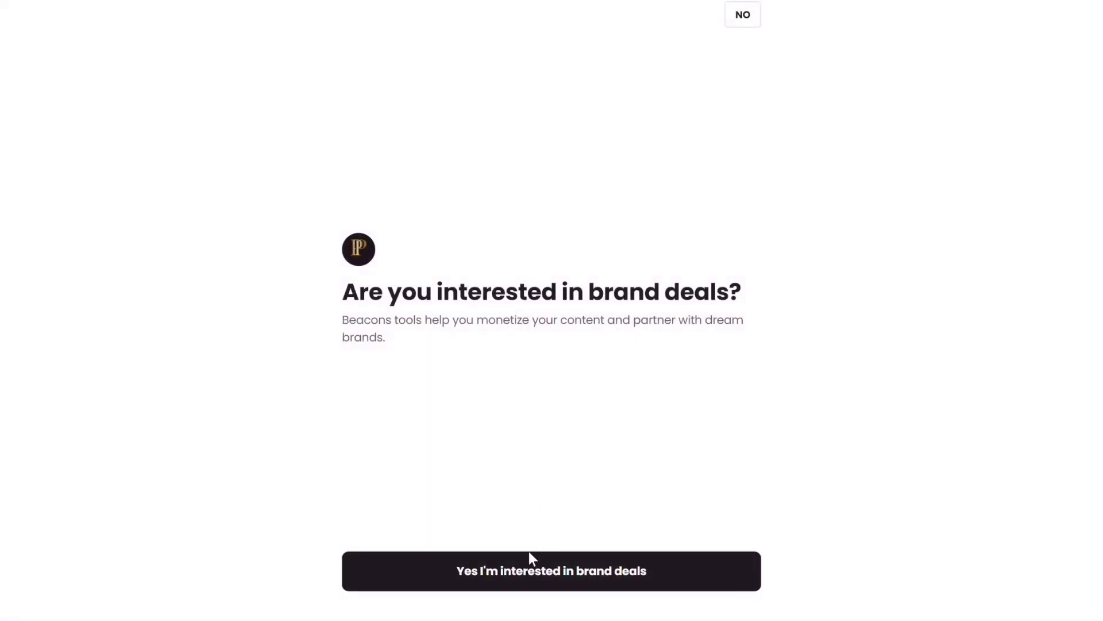
pyautogui.click(746, 23)
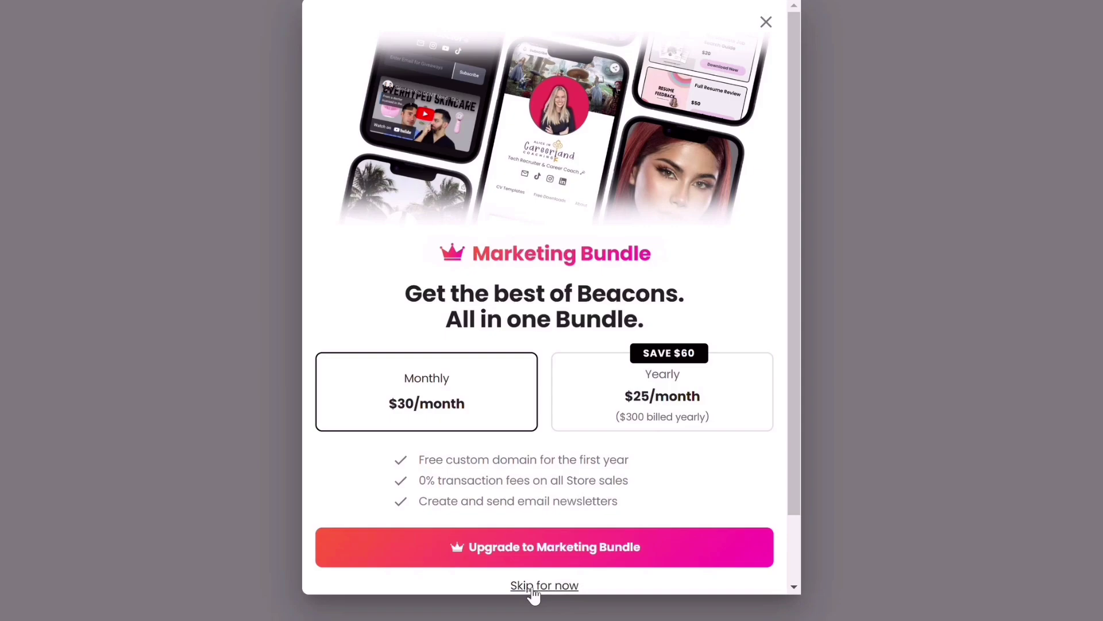
pyautogui.click(531, 587)
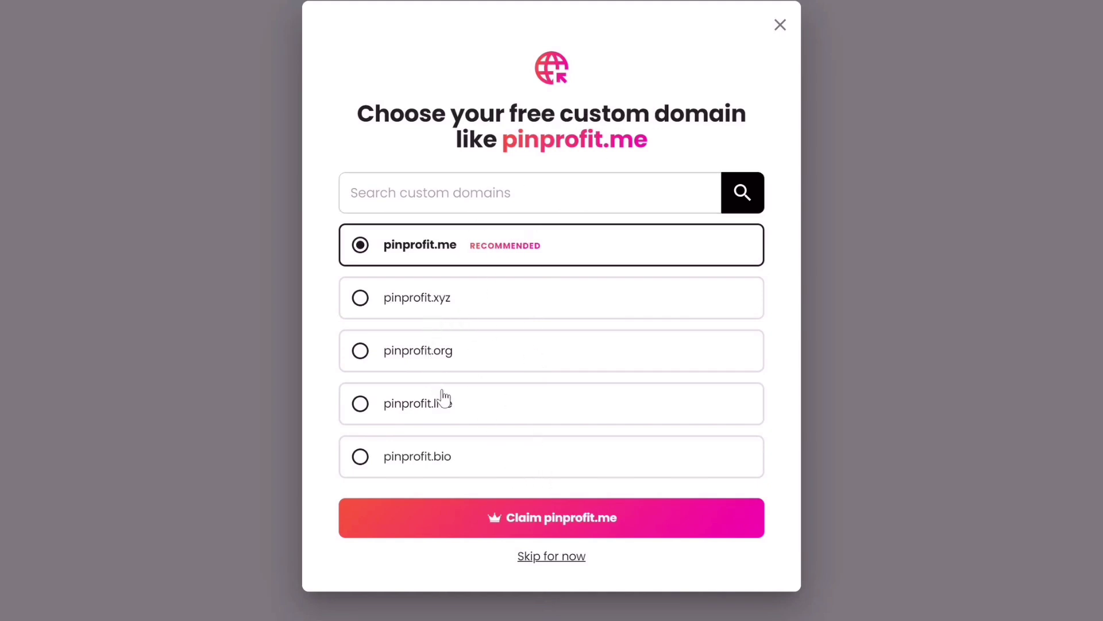
# Step: Skip the free custom domain offer of pinprofit.me and its alternatives
pyautogui.click(552, 557)
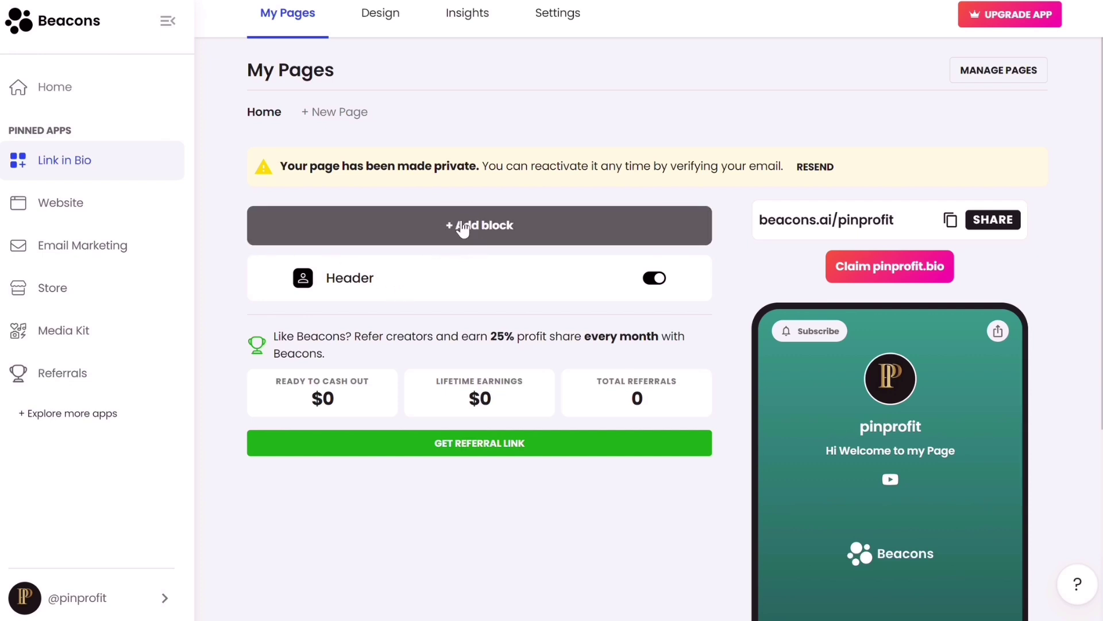
# Step: Open the Add a block dialog with its Quick Add options from My Pages
pyautogui.click(462, 228)
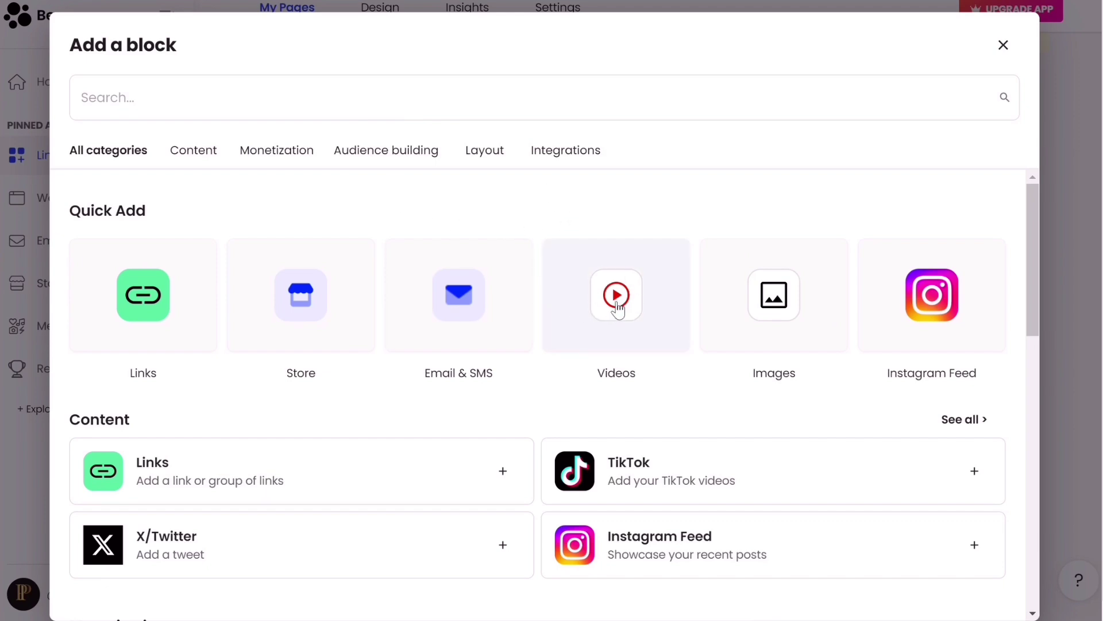
# Step: Add a Videos block from Quick Add and enter 'kids' as its headline
pyautogui.click(617, 301)
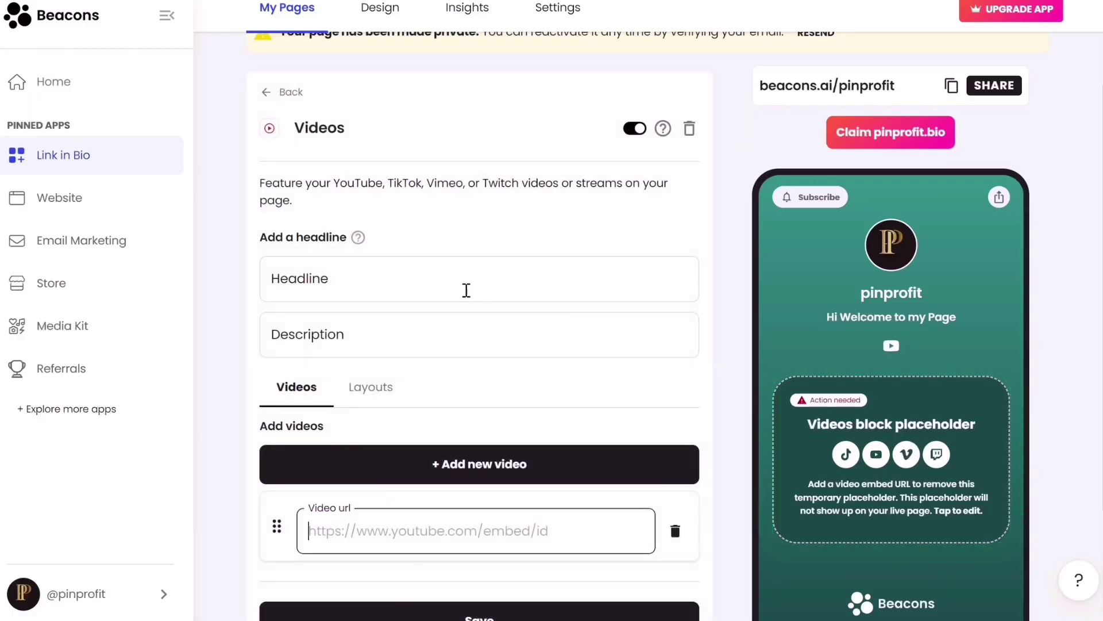
pyautogui.click(441, 286)
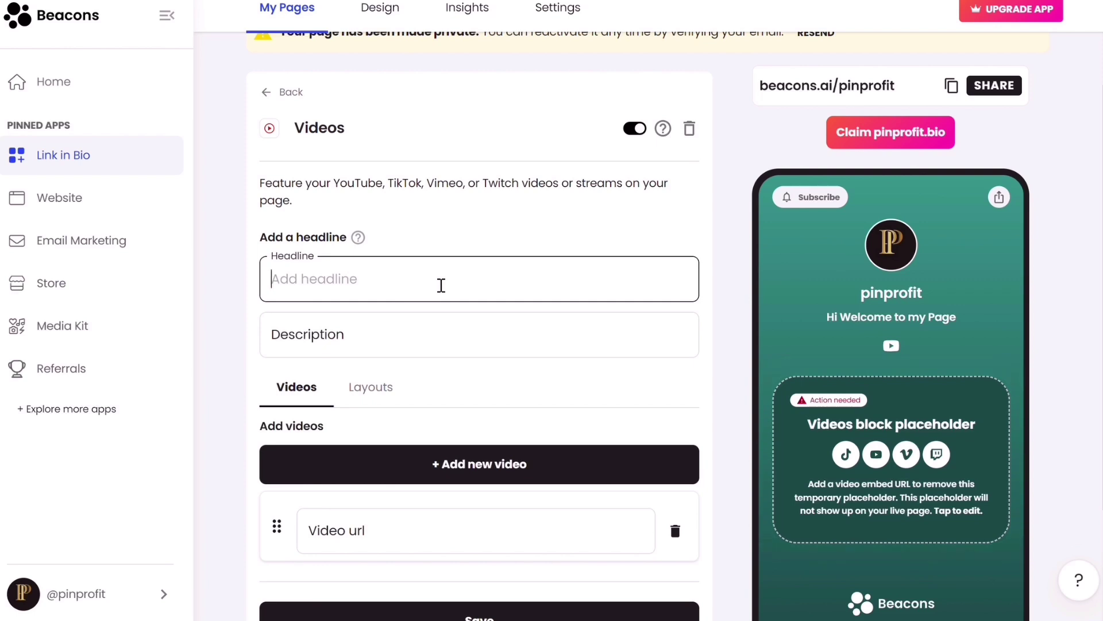
pyautogui.write('kids')
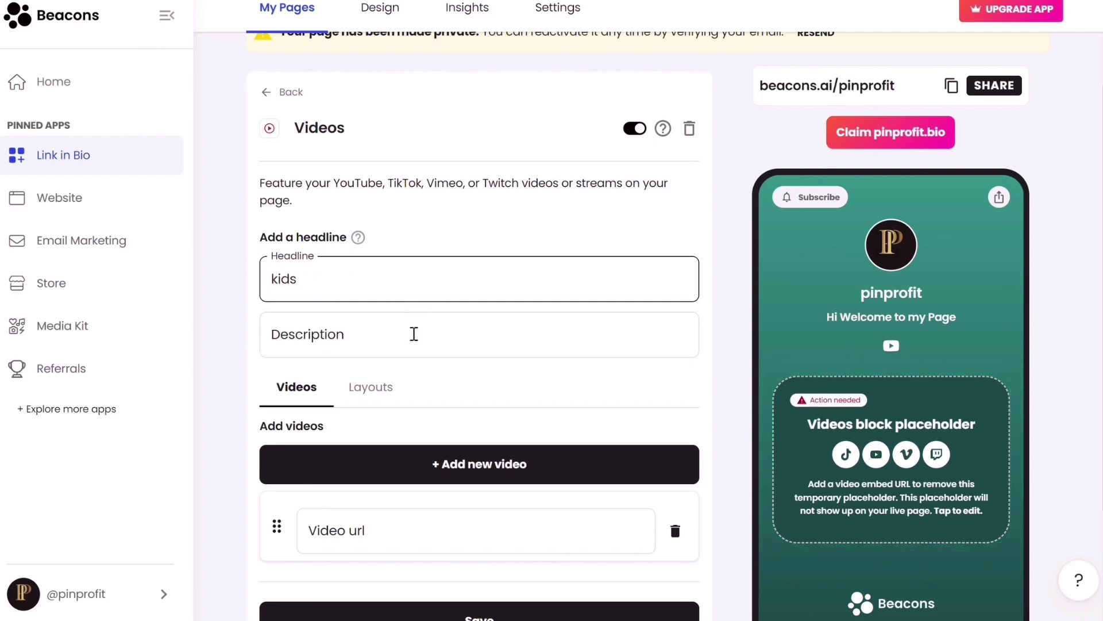
pyautogui.click(414, 338)
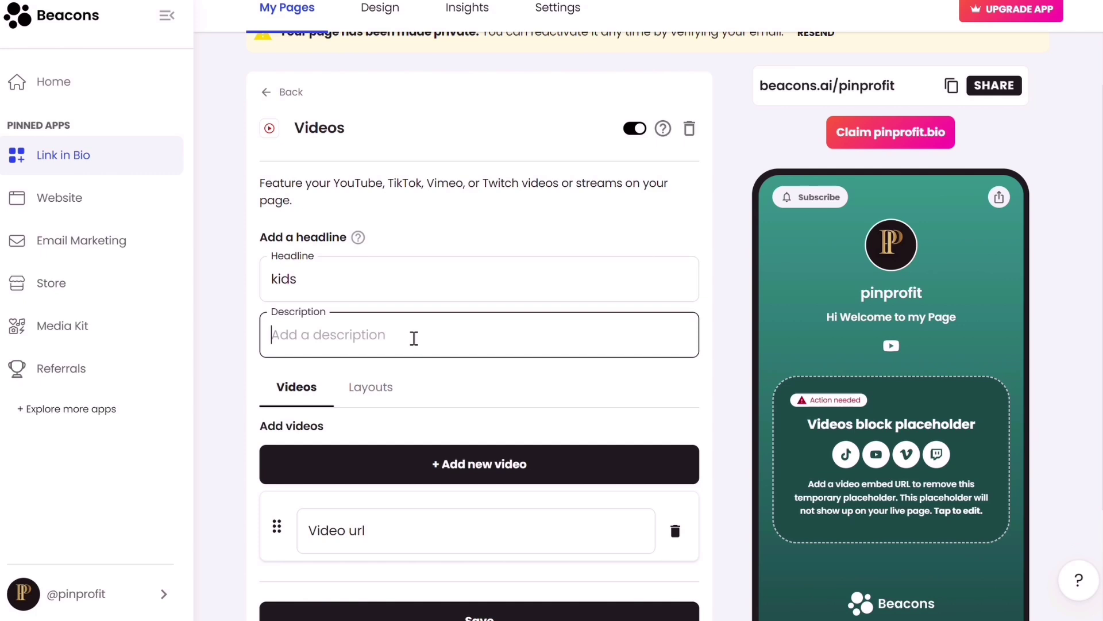
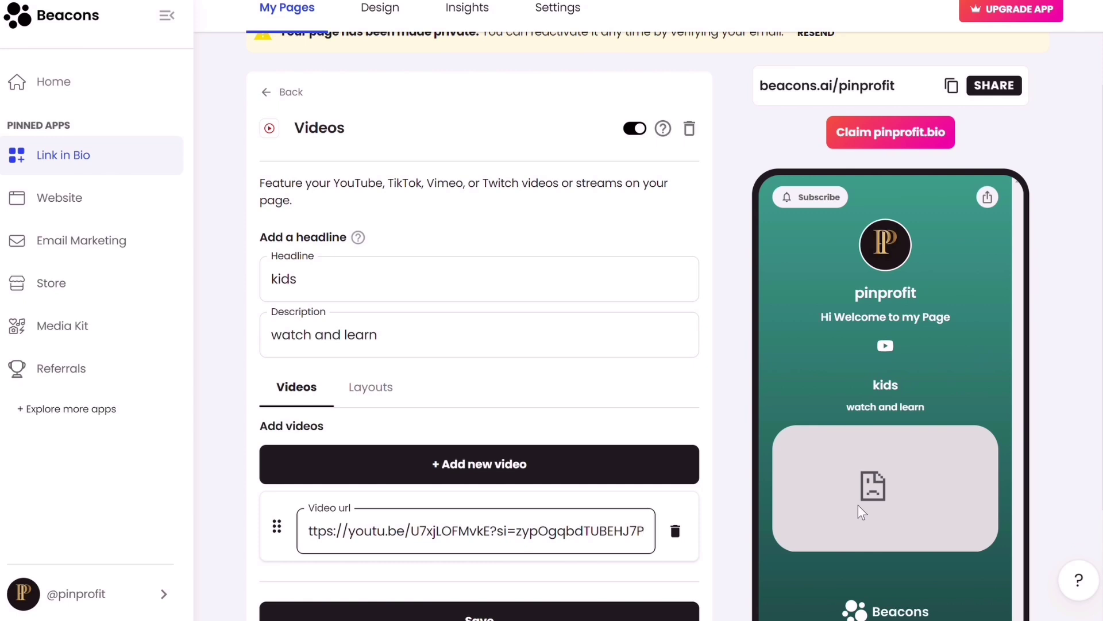
# Step: Save the kids video block so it plays in the page preview
pyautogui.scroll(-3, 862, 512)
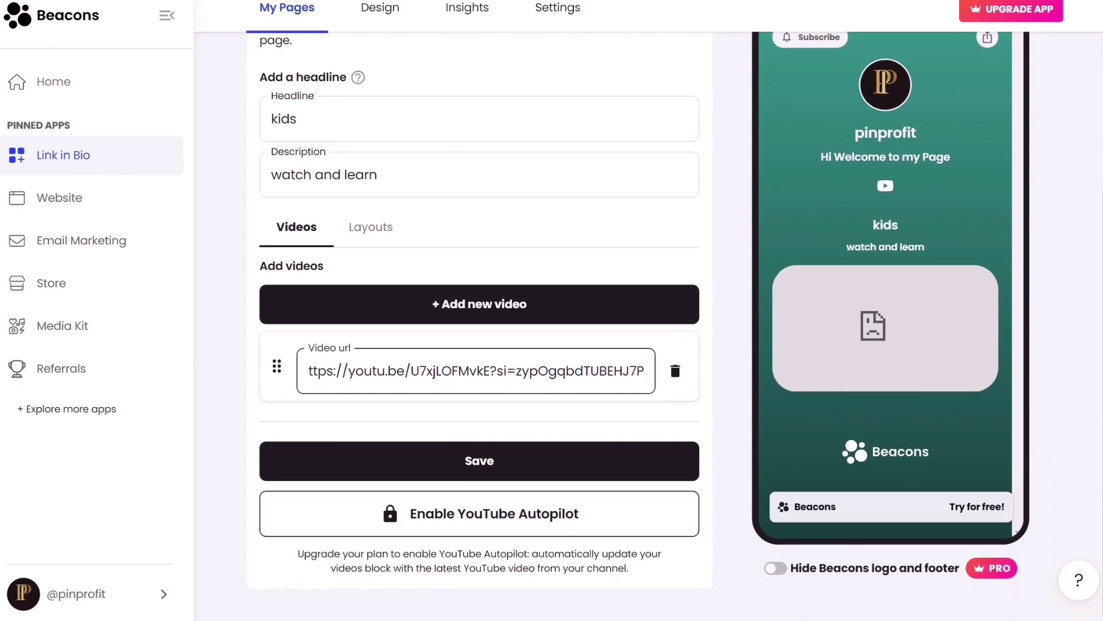
pyautogui.click(476, 460)
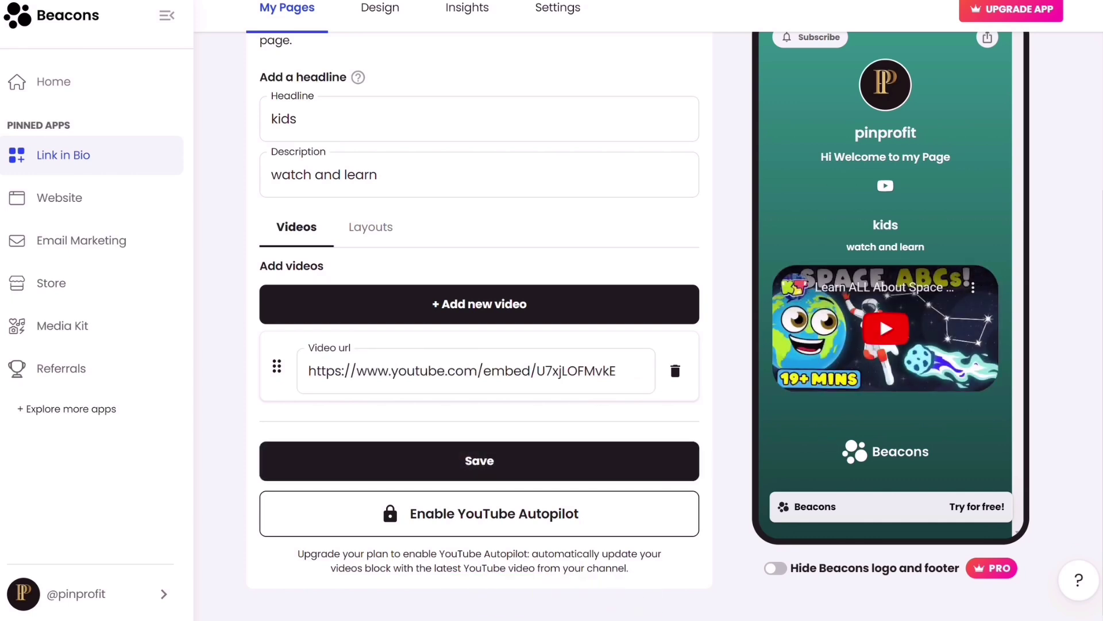
pyautogui.scroll(5, 648, 327)
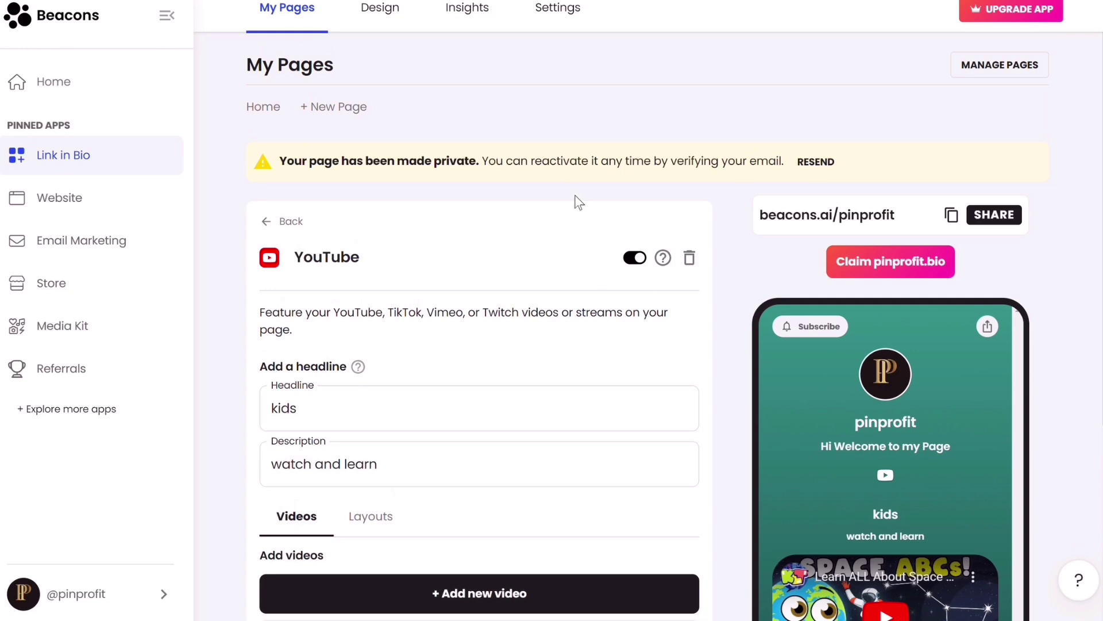
# Step: Return to the block list and add a Store block beneath the video
pyautogui.click(295, 223)
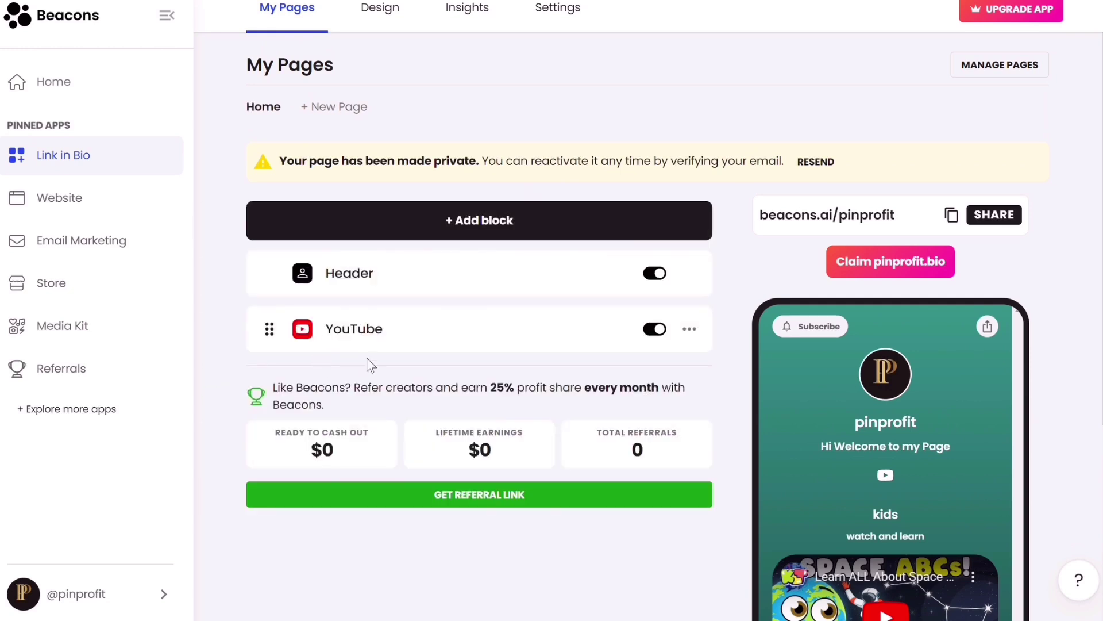
pyautogui.click(498, 221)
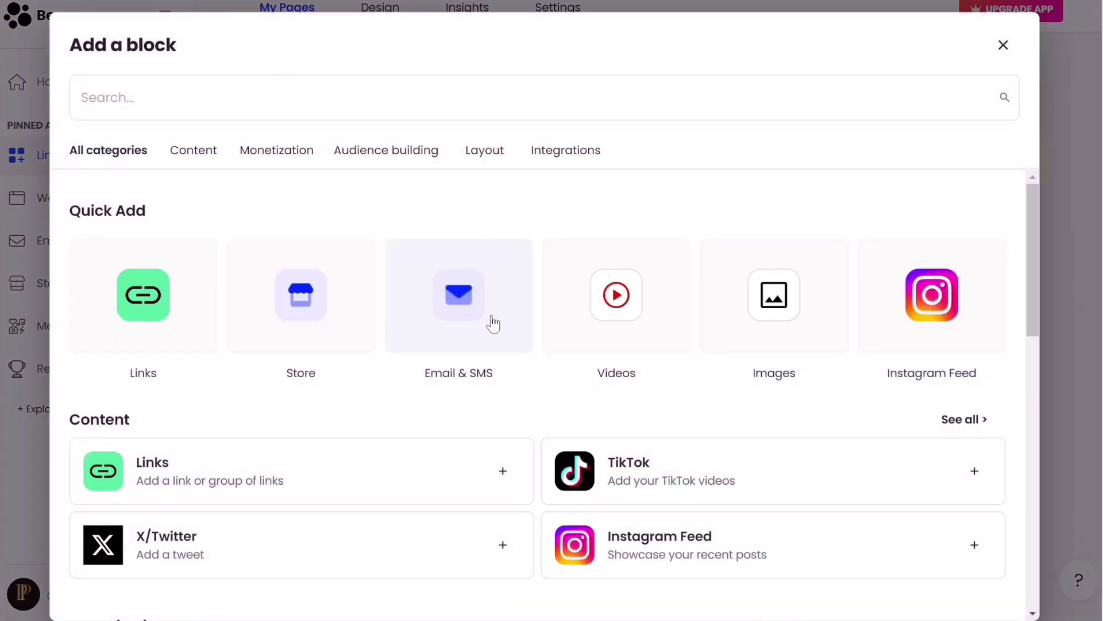
pyautogui.click(332, 308)
# Step: Browse the storefront options under the new empty store block
pyautogui.scroll(-5, 332, 307)
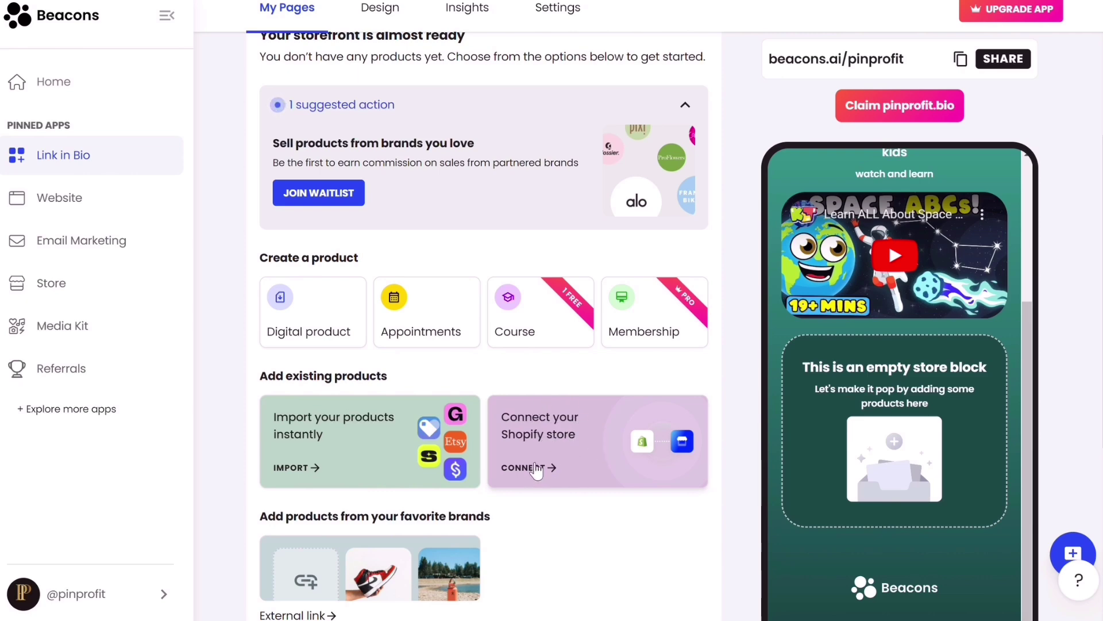
pyautogui.scroll(-3, 536, 470)
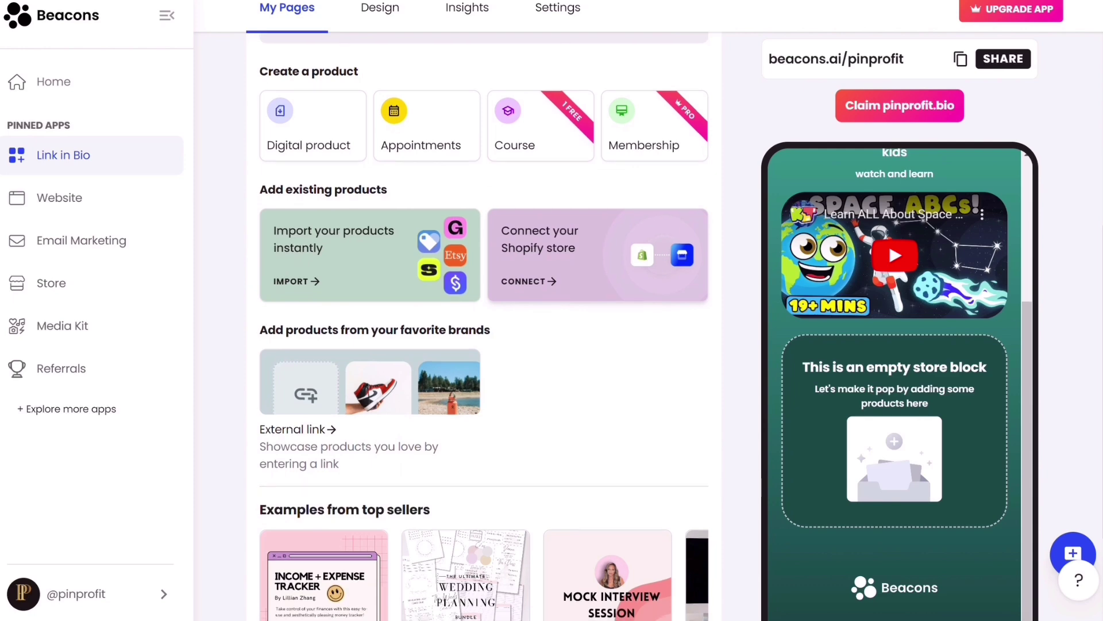
pyautogui.scroll(-3, 643, 326)
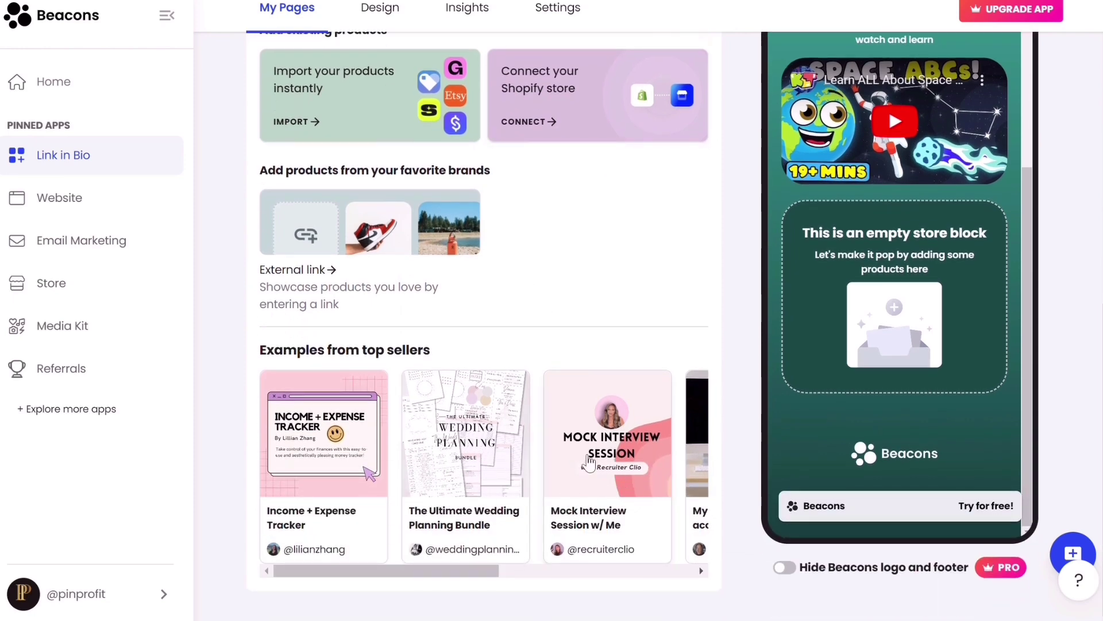
pyautogui.hscroll(5, 589, 459)
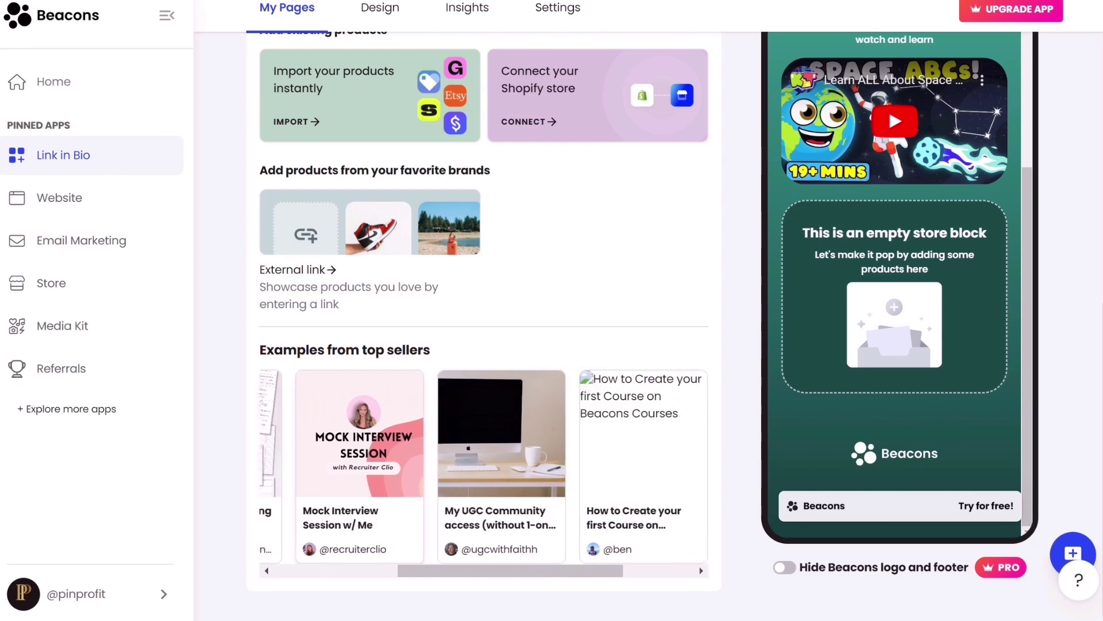
pyautogui.hscroll(2, 484, 465)
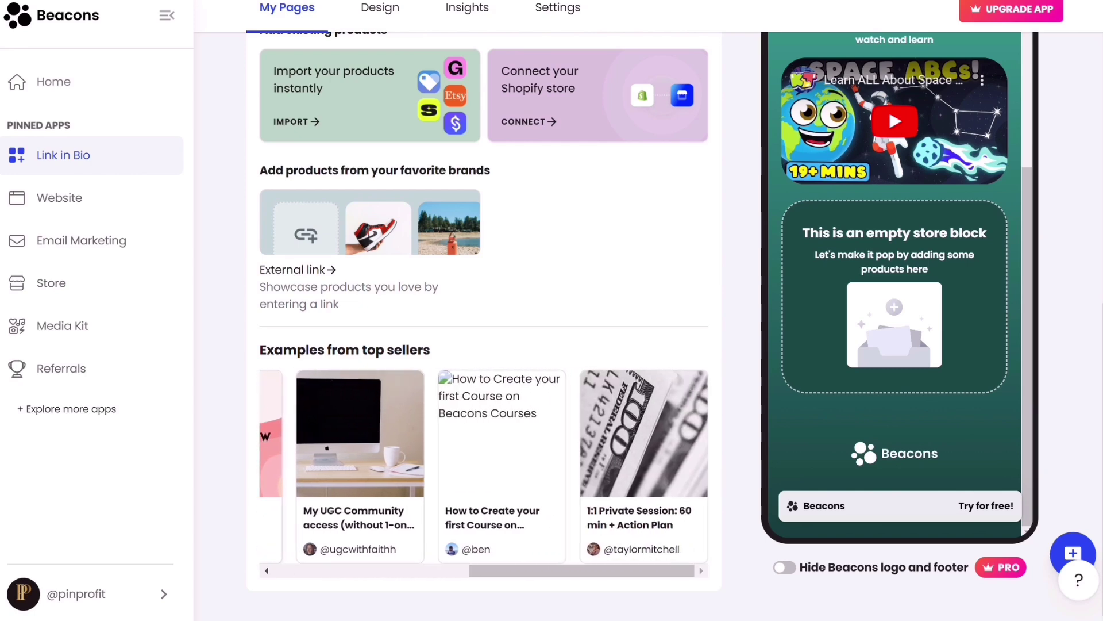
pyautogui.scroll(6, 484, 345)
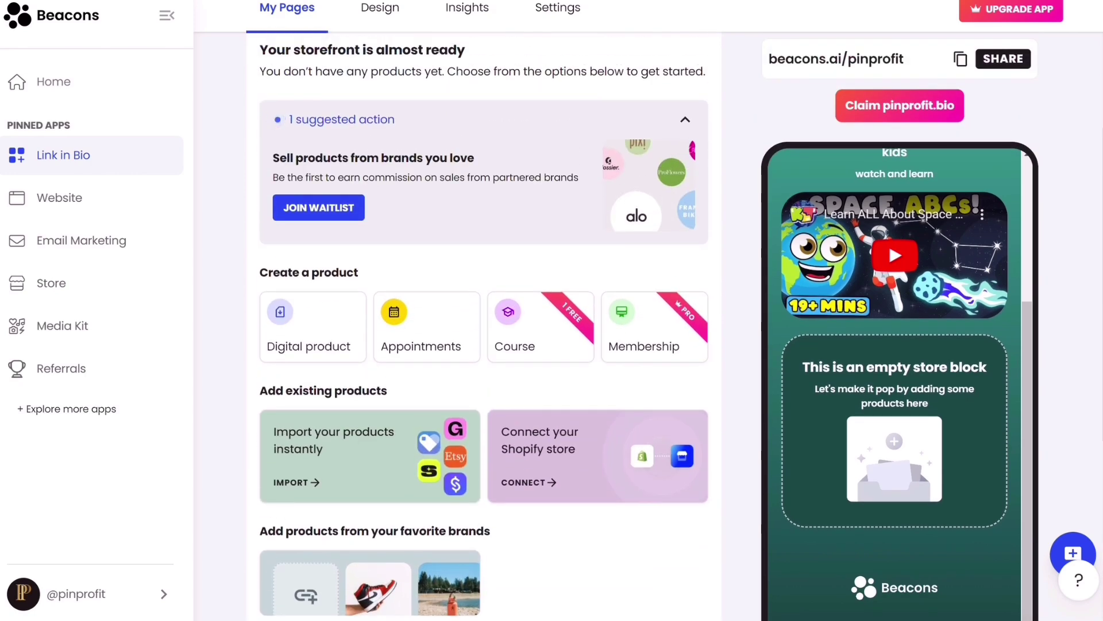
# Step: Create a new digital product in the store and skip the builder introduction
pyautogui.click(316, 340)
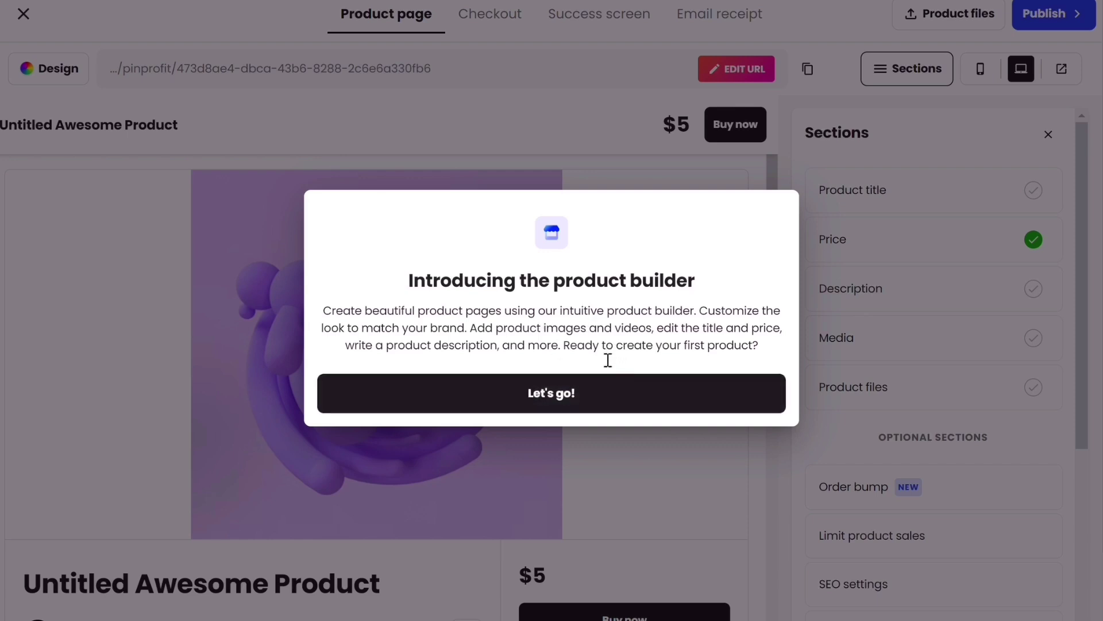
pyautogui.click(571, 394)
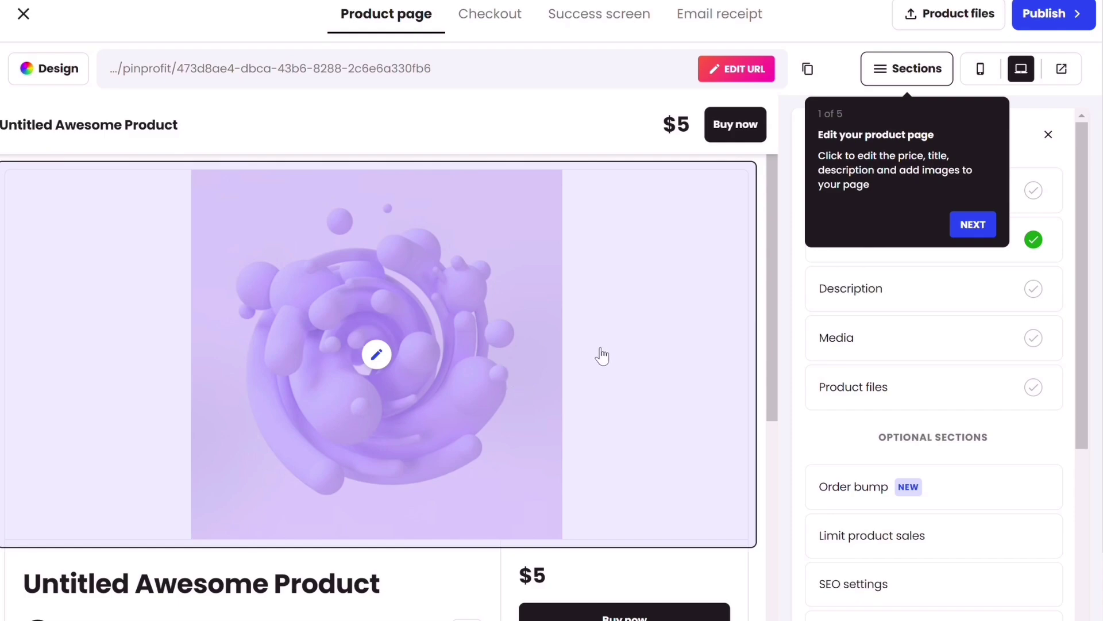
pyautogui.click(345, 583)
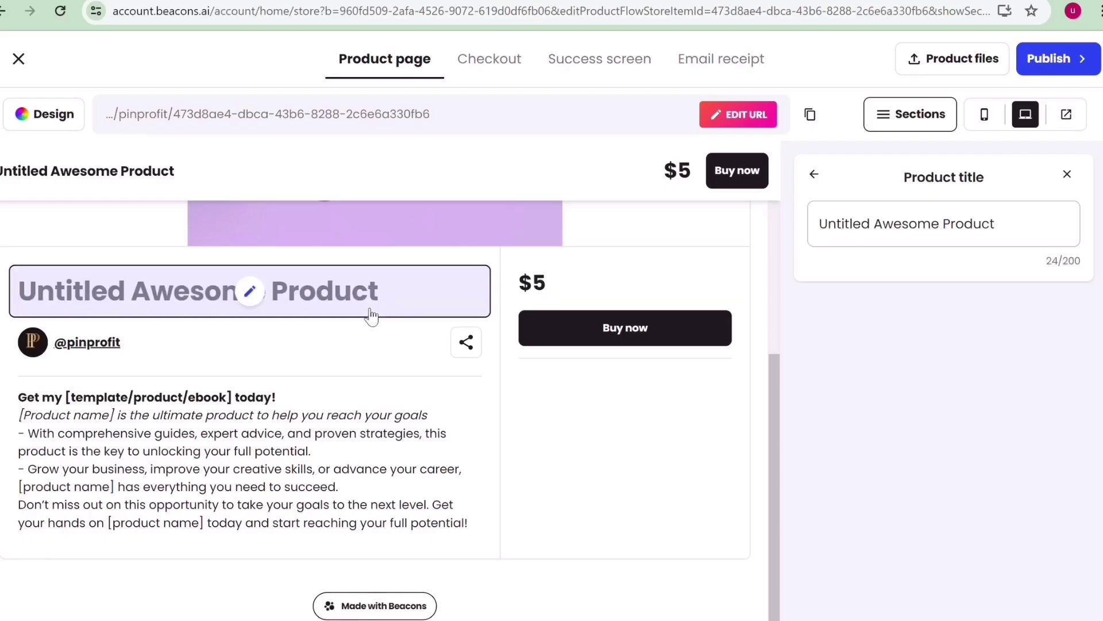
# Step: Retitle the product 'NHS Interview questions and Answers'
pyautogui.click(316, 292)
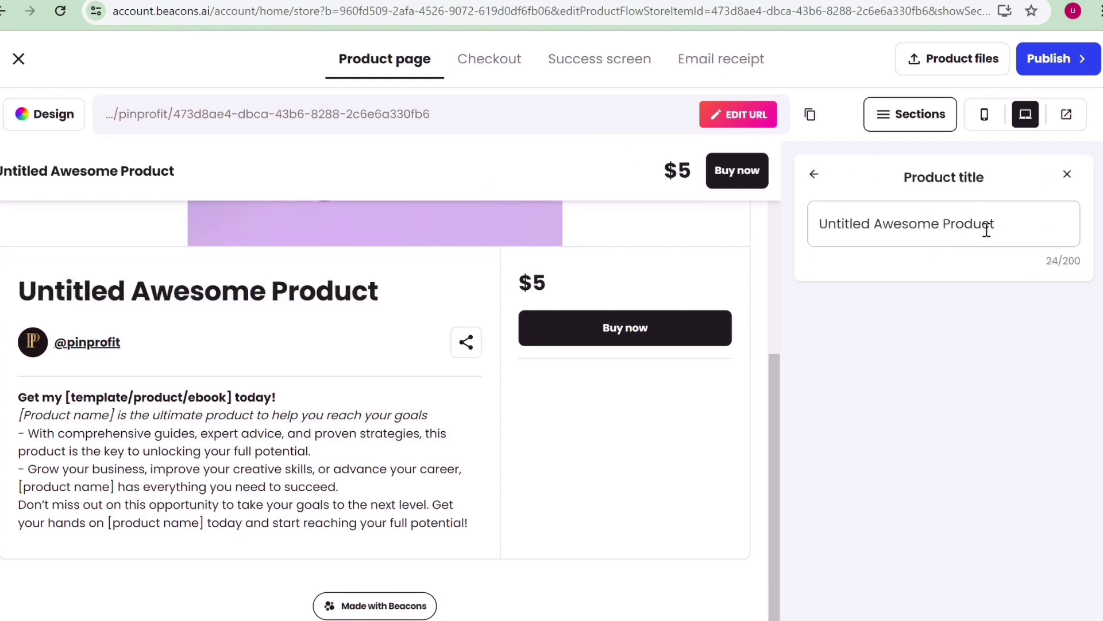
pyautogui.click(1016, 232)
pyautogui.press('BackSpace')
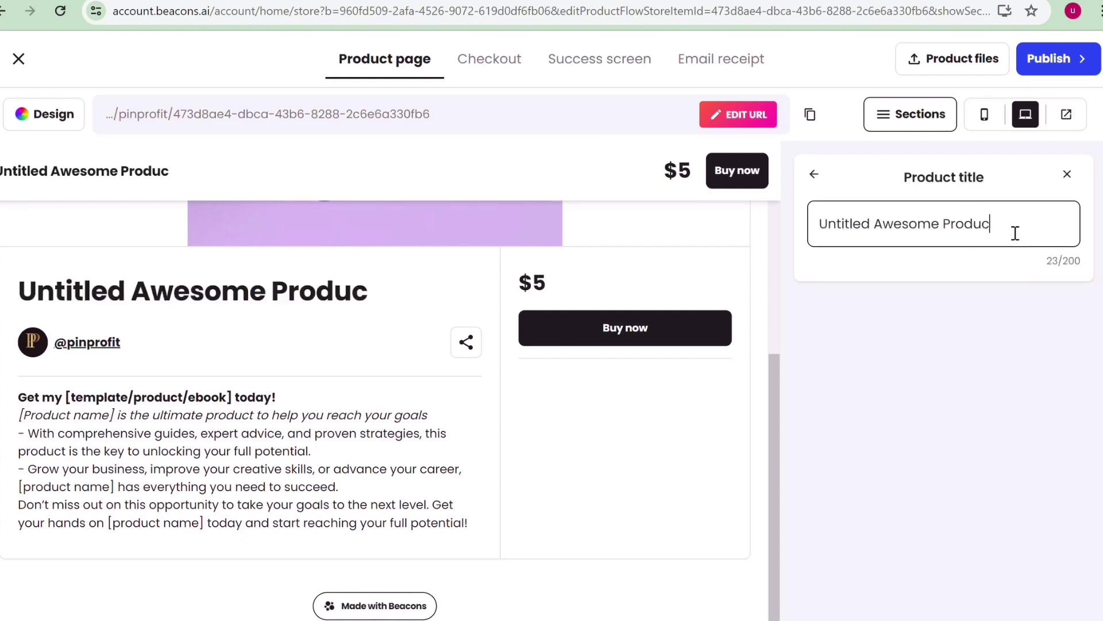
pyautogui.press('BackSpace')
pyautogui.press('BackSpace')
pyautogui.press('BackSpace')
pyautogui.press('BackSpace')
pyautogui.press('BackSpace')
pyautogui.press('BackSpace')
pyautogui.press('BackSpace')
pyautogui.press('BackSpace')
pyautogui.press('BackSpace')
pyautogui.press('BackSpace')
pyautogui.press('BackSpace')
pyautogui.press('BackSpace')
pyautogui.press('BackSpace')
pyautogui.press('BackSpace')
pyautogui.press('BackSpace')
pyautogui.press('BackSpace')
pyautogui.press('BackSpace')
pyautogui.press('BackSpace')
pyautogui.press('BackSpace')
pyautogui.press('BackSpace')
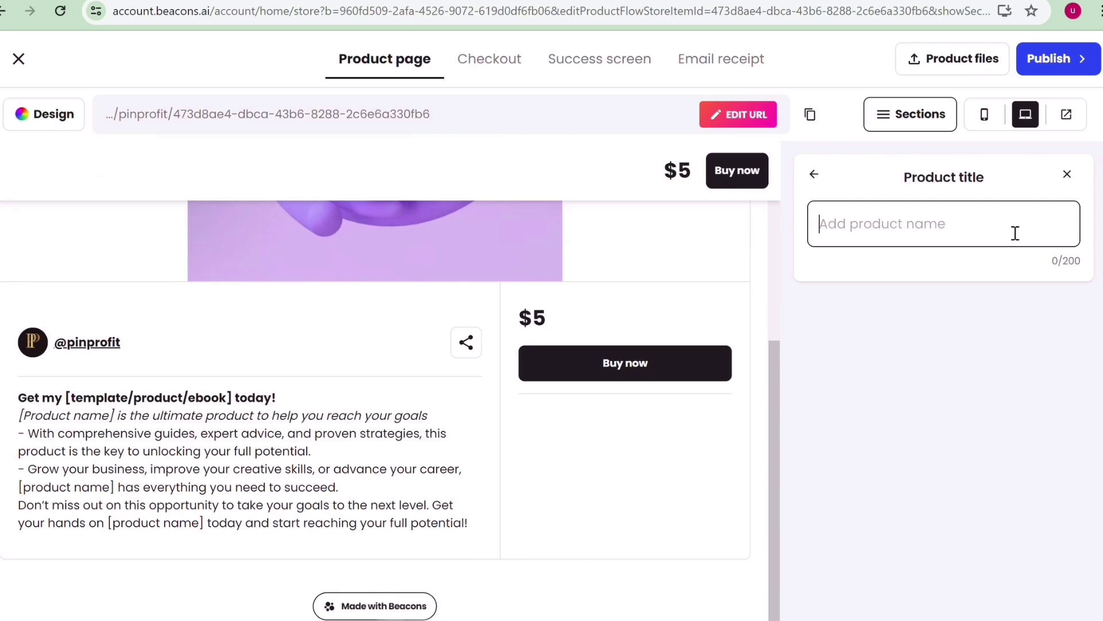
pyautogui.write('N')
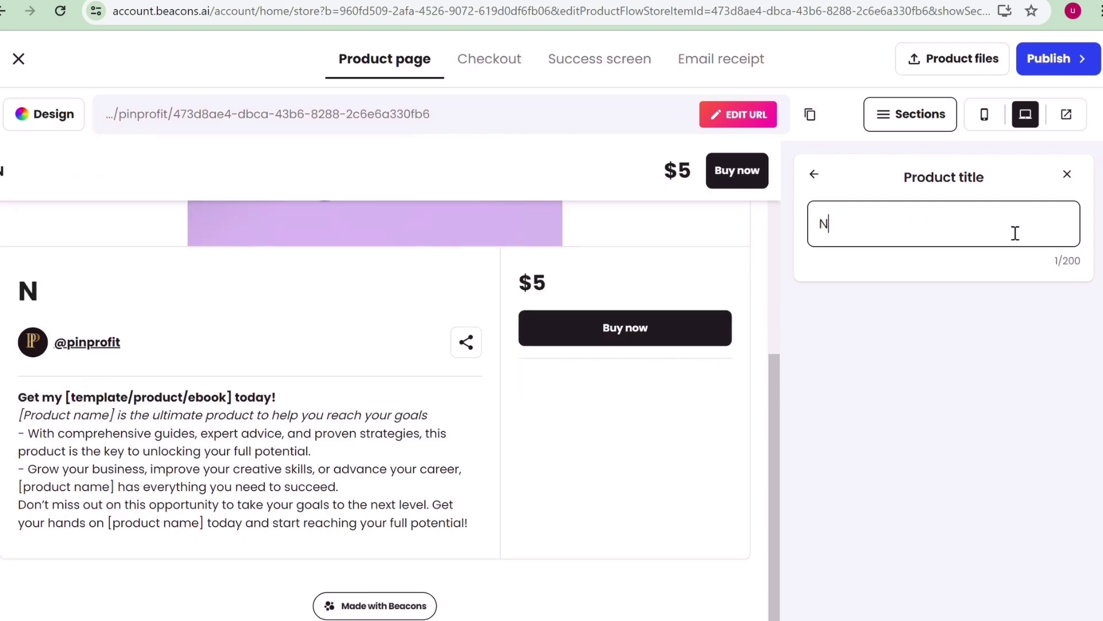
pyautogui.write('HS')
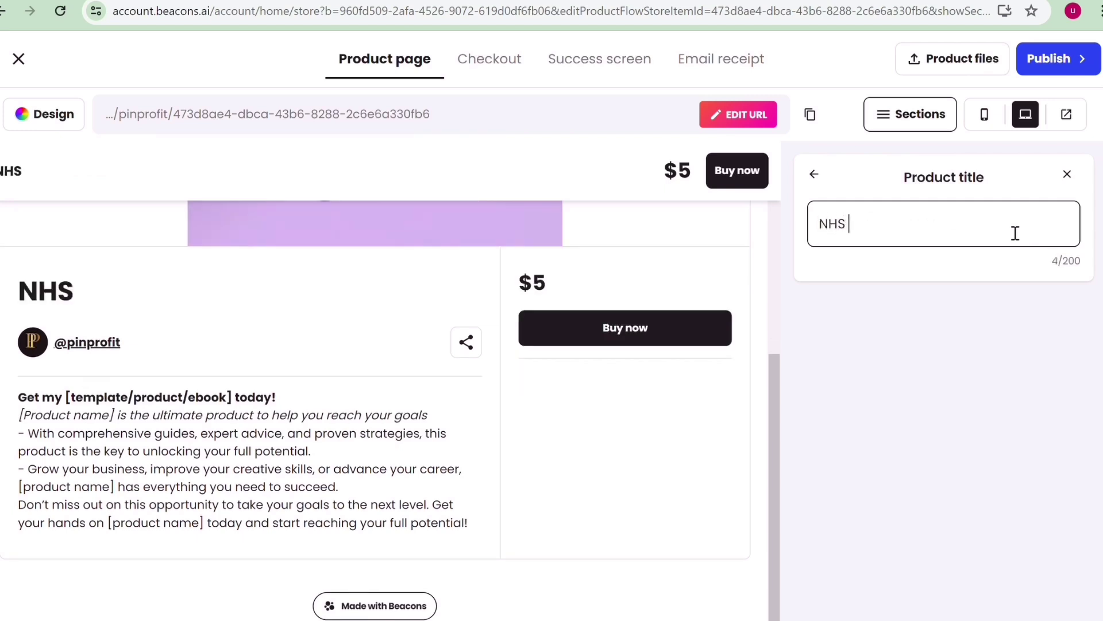
pyautogui.write(' Intervi')
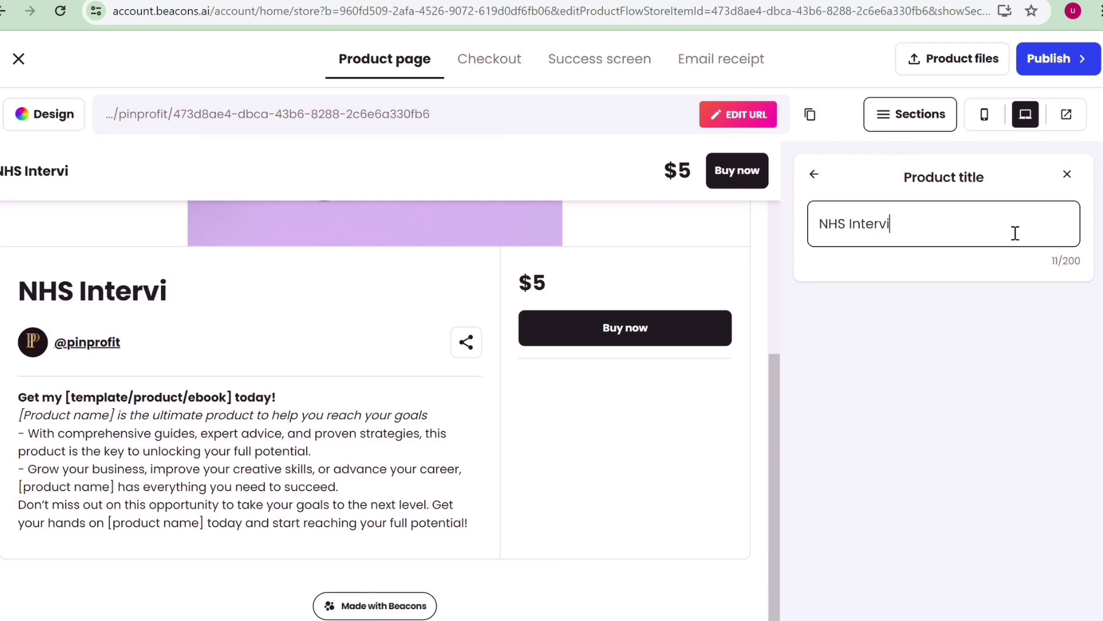
pyautogui.write('ew ques')
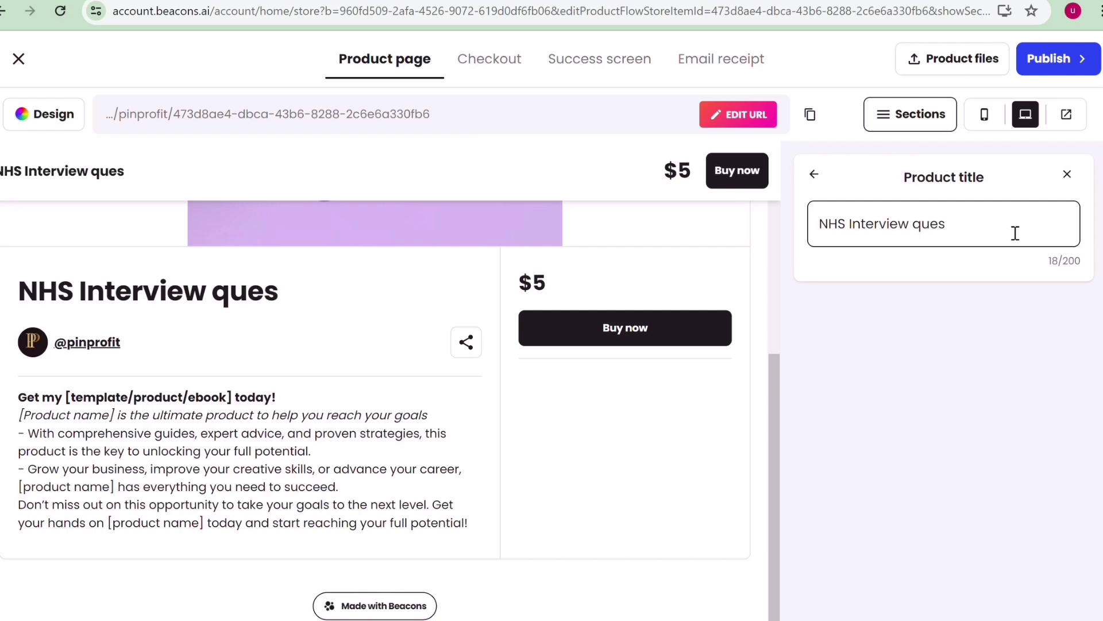
pyautogui.write('tio')
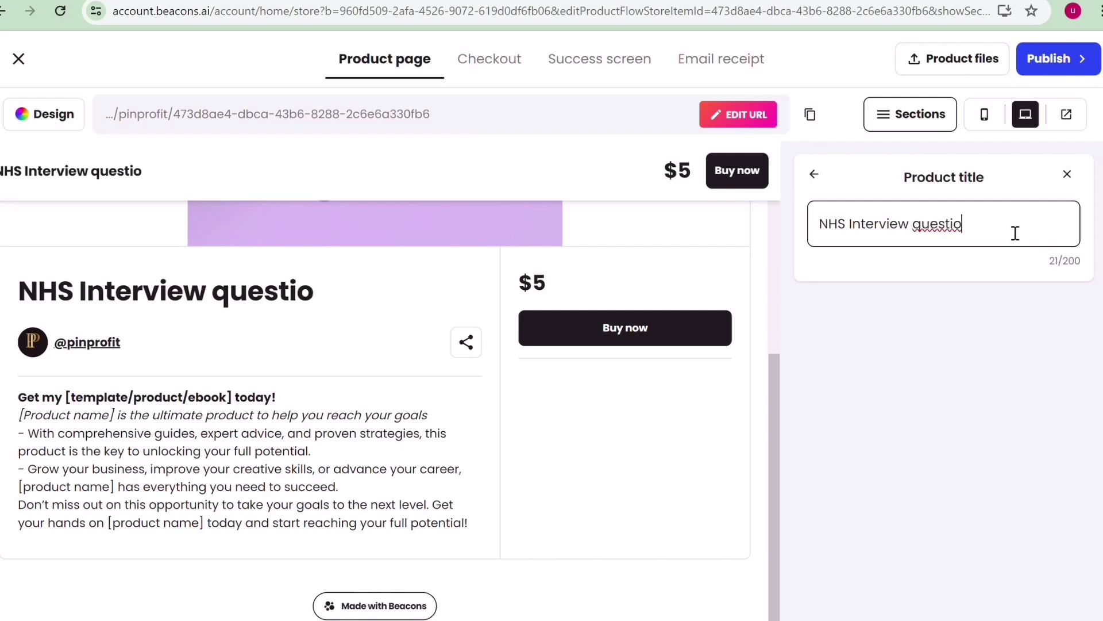
pyautogui.write('ns a')
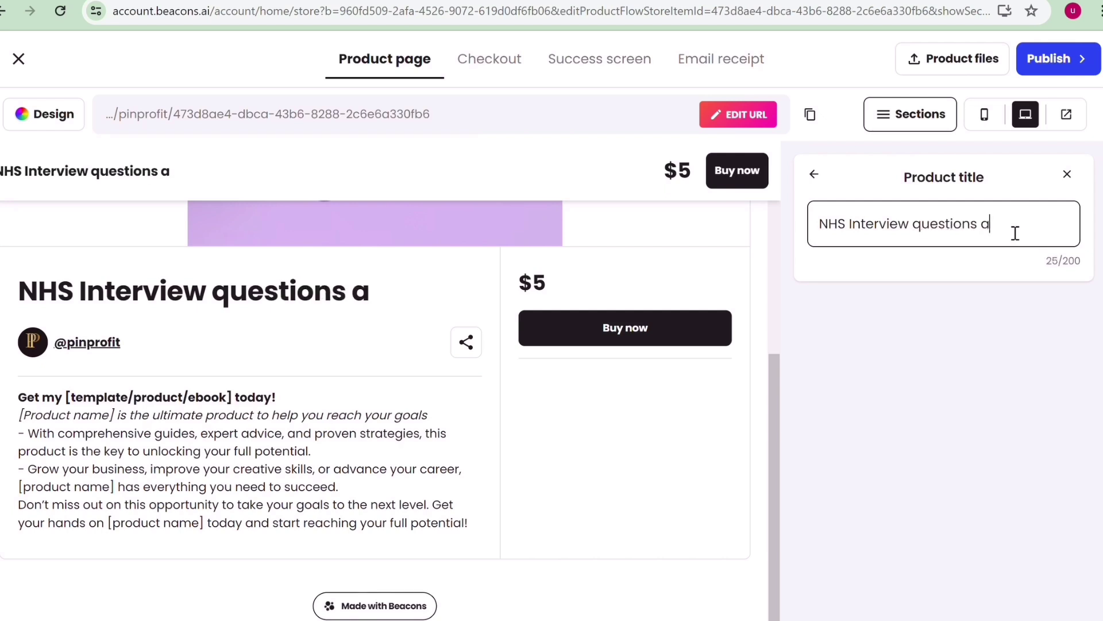
pyautogui.write('nd A')
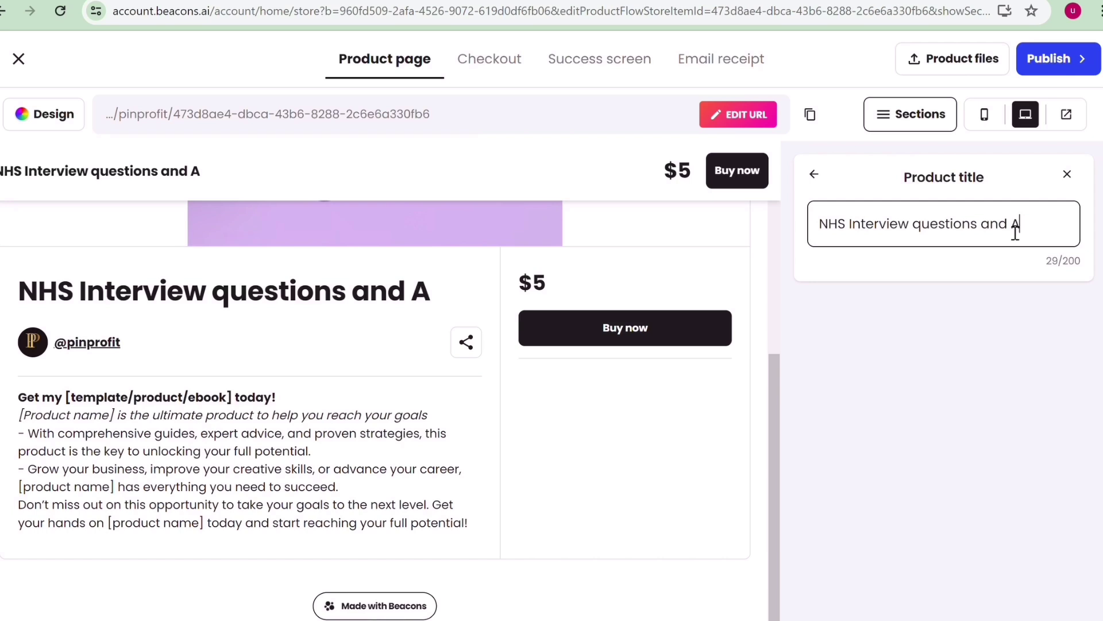
pyautogui.write('nswers')
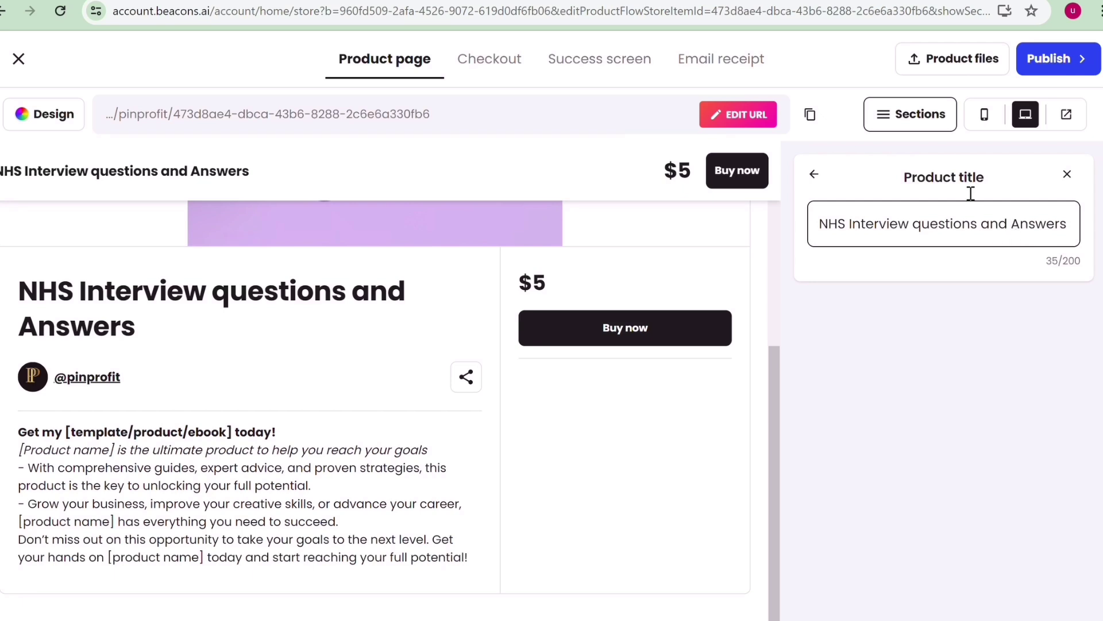
pyautogui.click(817, 176)
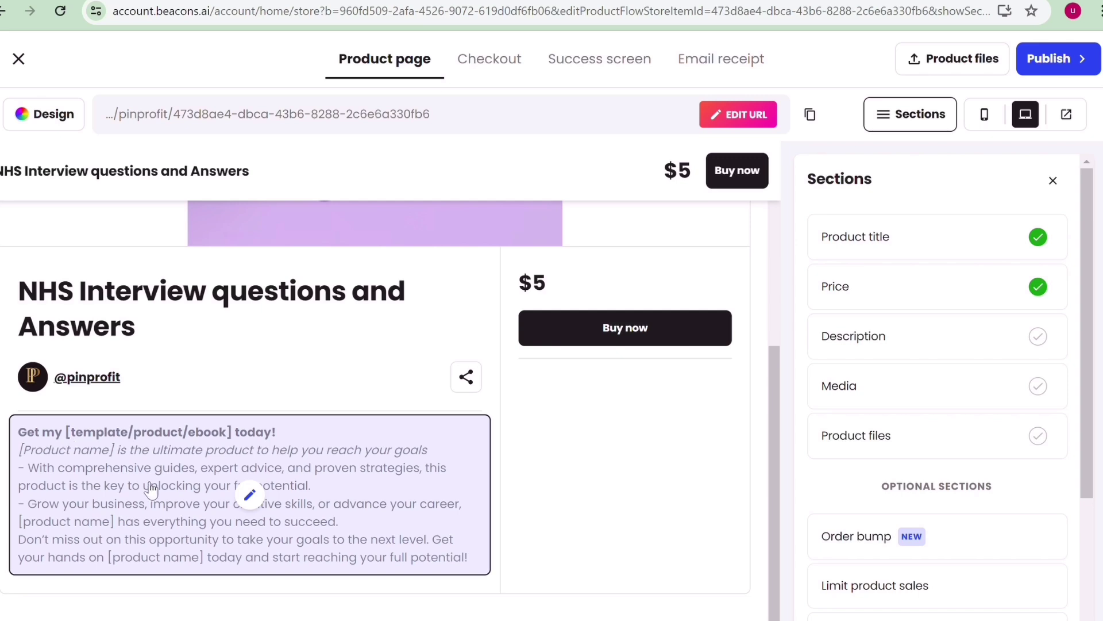
# Step: Replace the placeholder product description with '100 NHS Questions answered.'
pyautogui.click(251, 497)
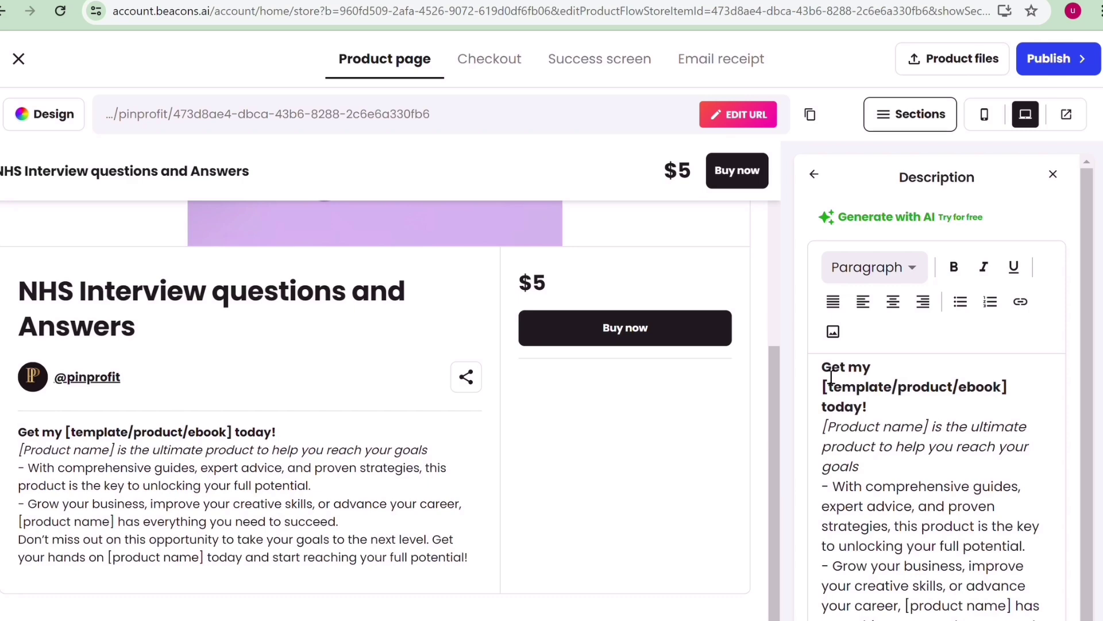
pyautogui.moveTo(830, 376); pyautogui.dragTo(938, 588)
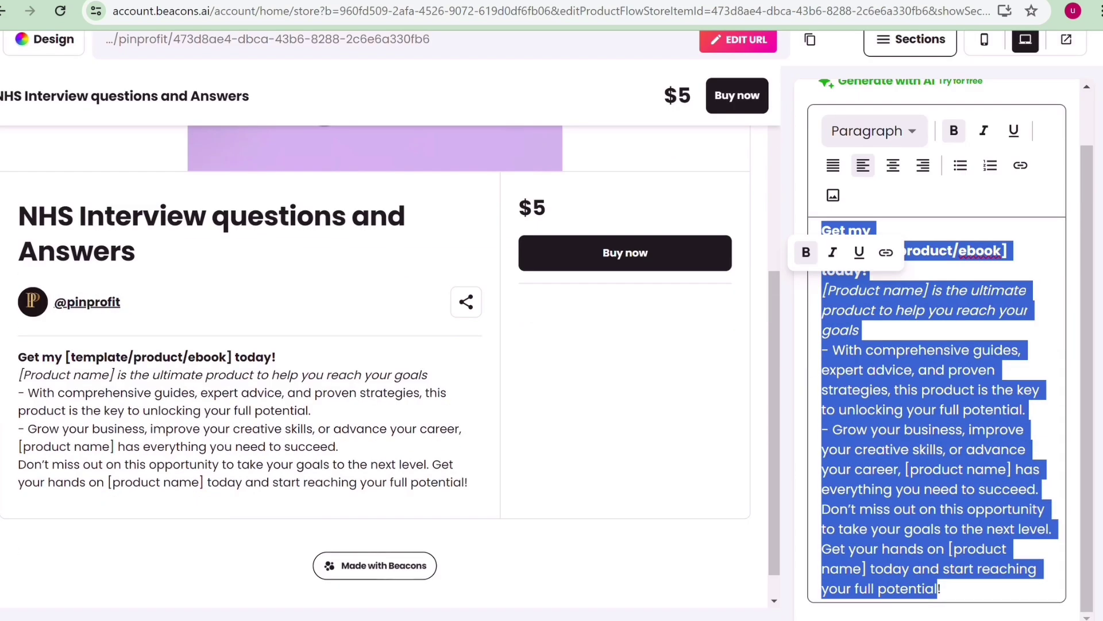
pyautogui.press('BackSpace')
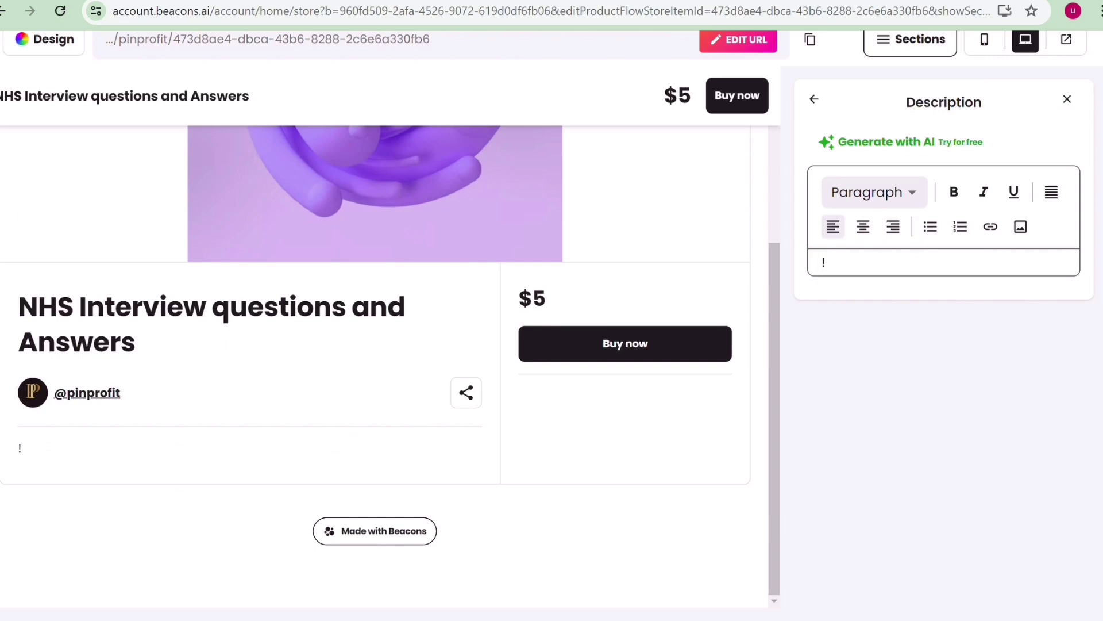
pyautogui.press('BackSpace')
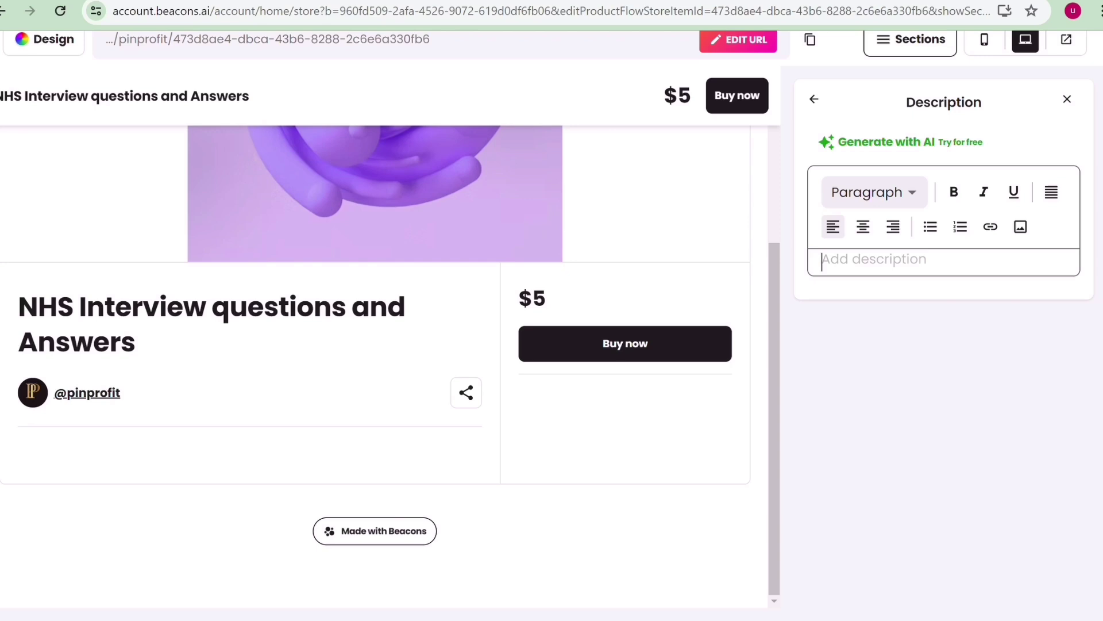
pyautogui.write('100')
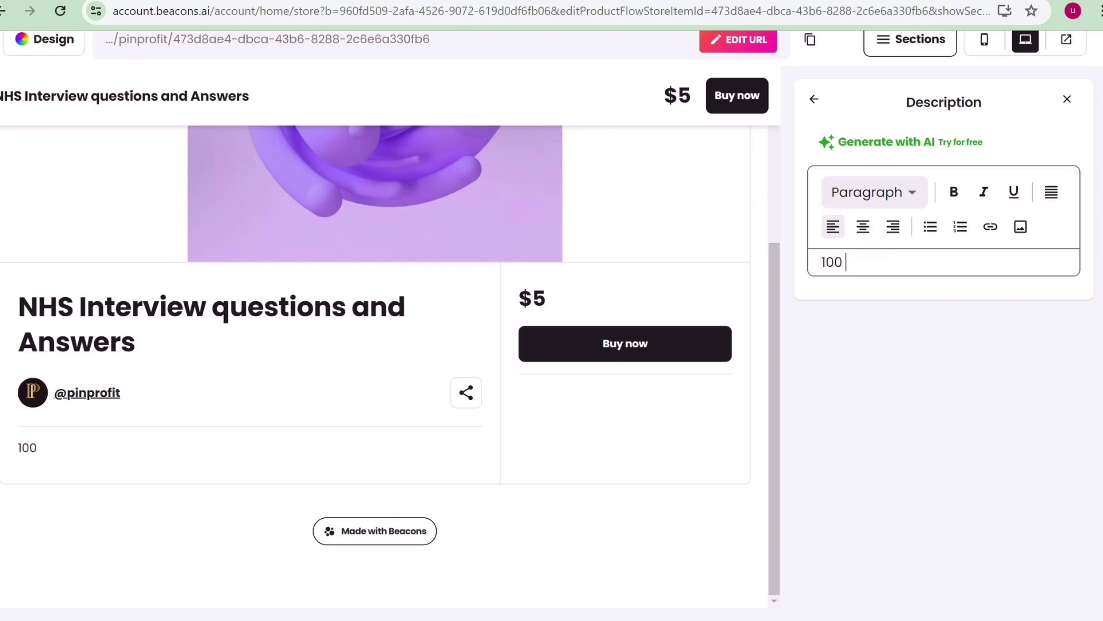
pyautogui.write(' NHSS')
pyautogui.press('BackSpace')
pyautogui.write('Quest')
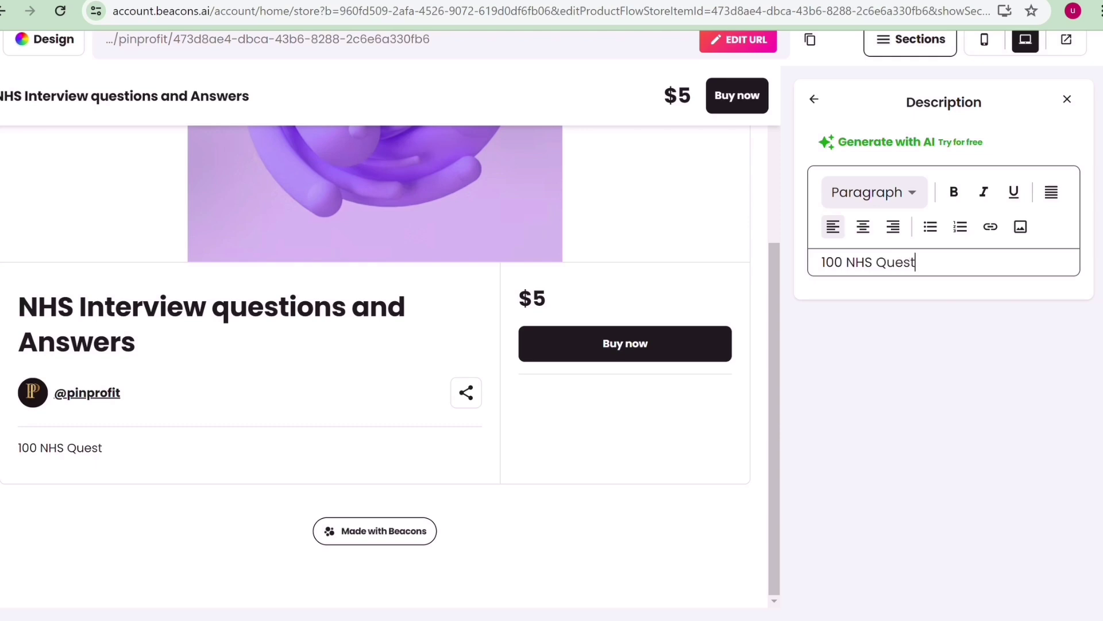
pyautogui.write('ions answer')
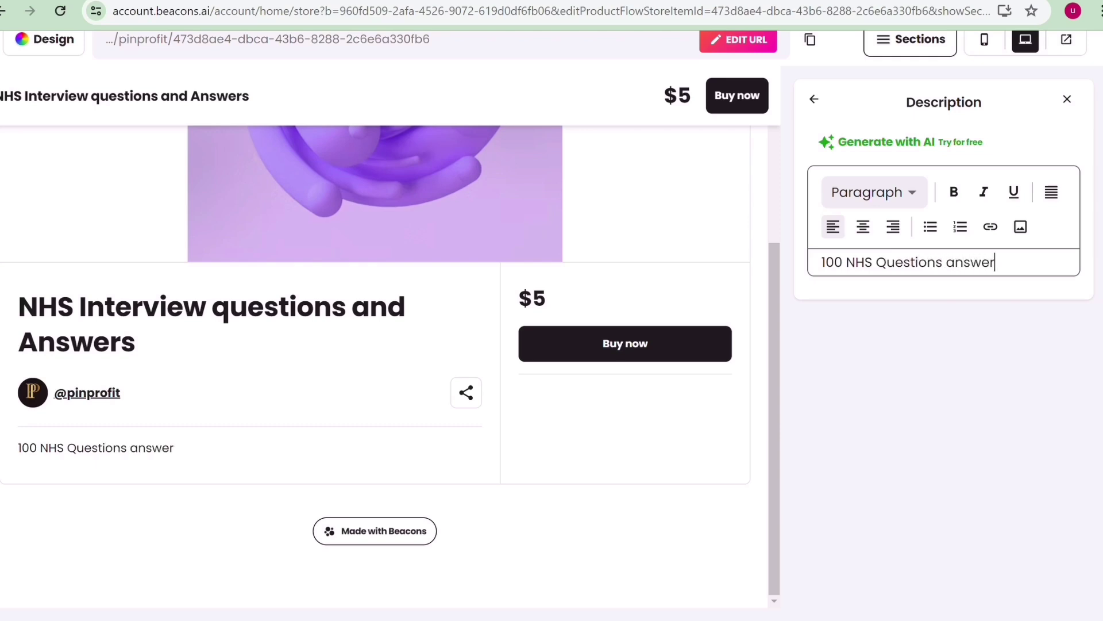
pyautogui.write('ed for 1')
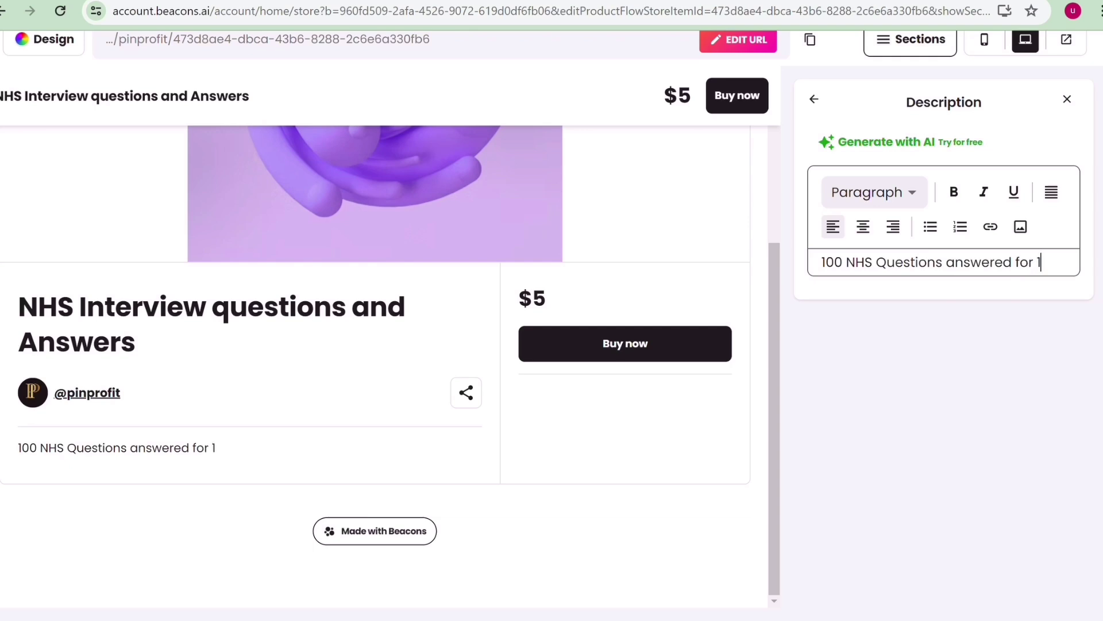
pyautogui.write('0')
pyautogui.press('BackSpace')
pyautogui.press('BackSpace')
pyautogui.press('BackSpace')
pyautogui.press('BackSpace')
pyautogui.write('.')
pyautogui.click(815, 98)
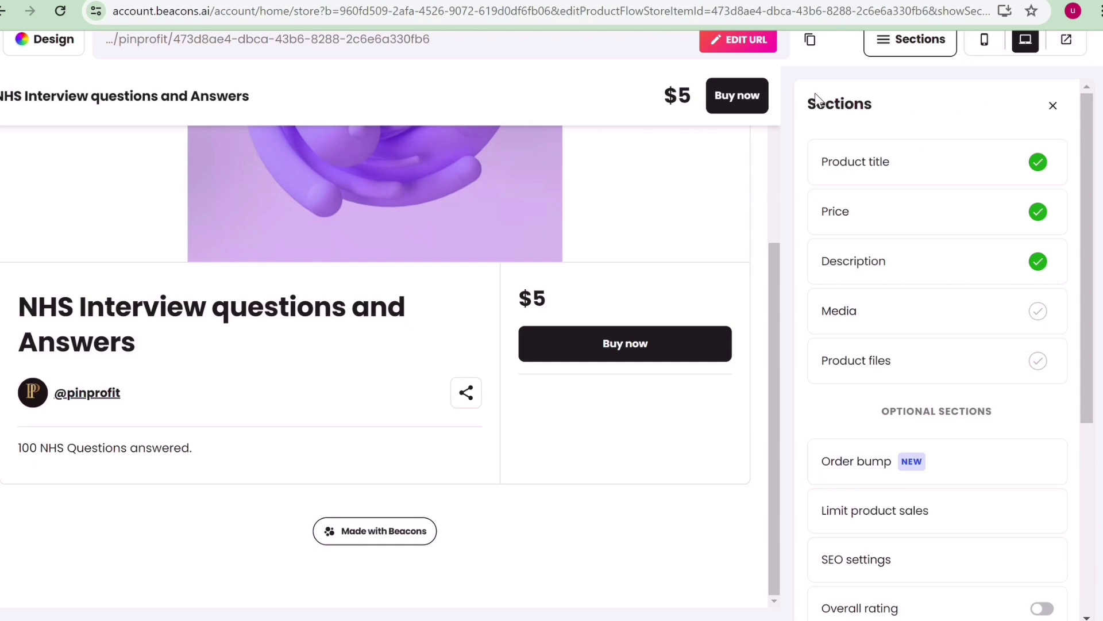
# Step: Change the product price from $5 to 10 in GBP
pyautogui.scroll(3, 672, 247)
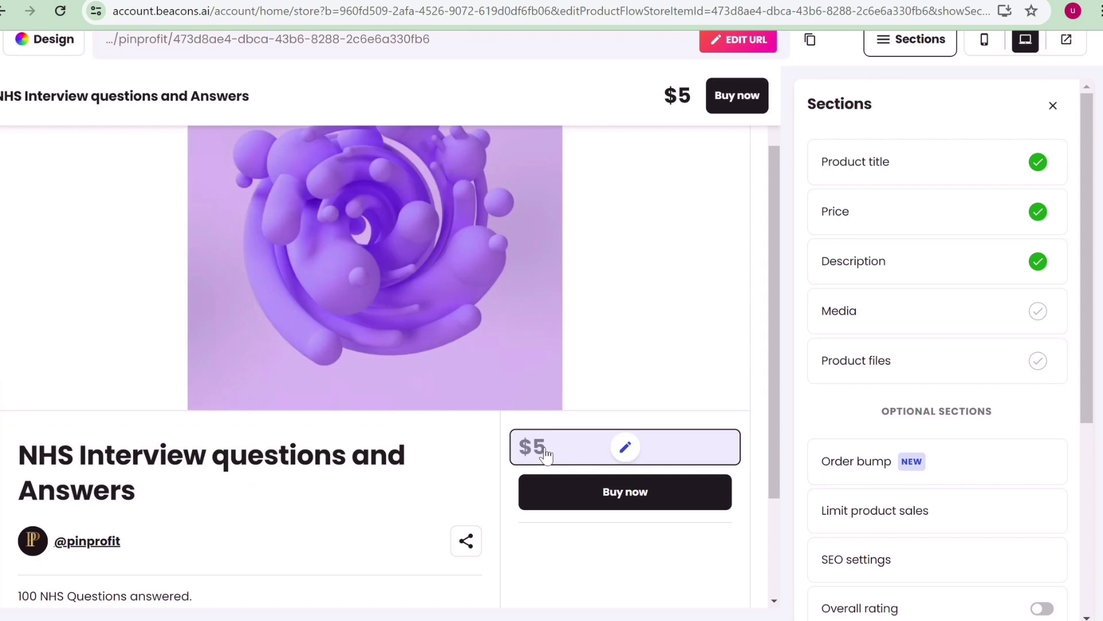
pyautogui.click(546, 454)
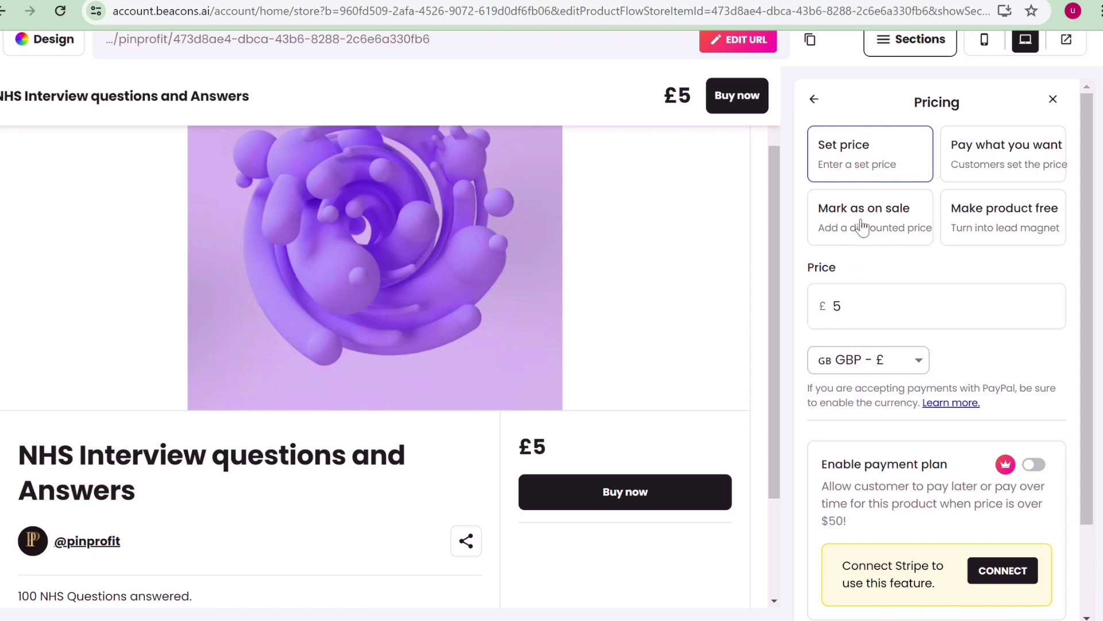
pyautogui.click(865, 315)
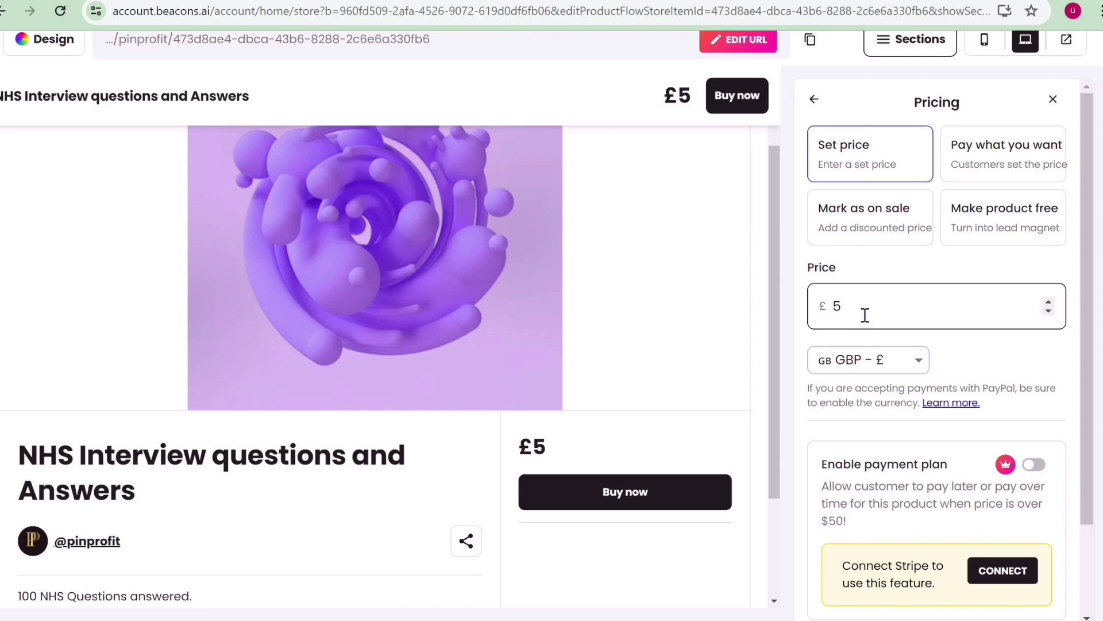
pyautogui.click(1048, 310)
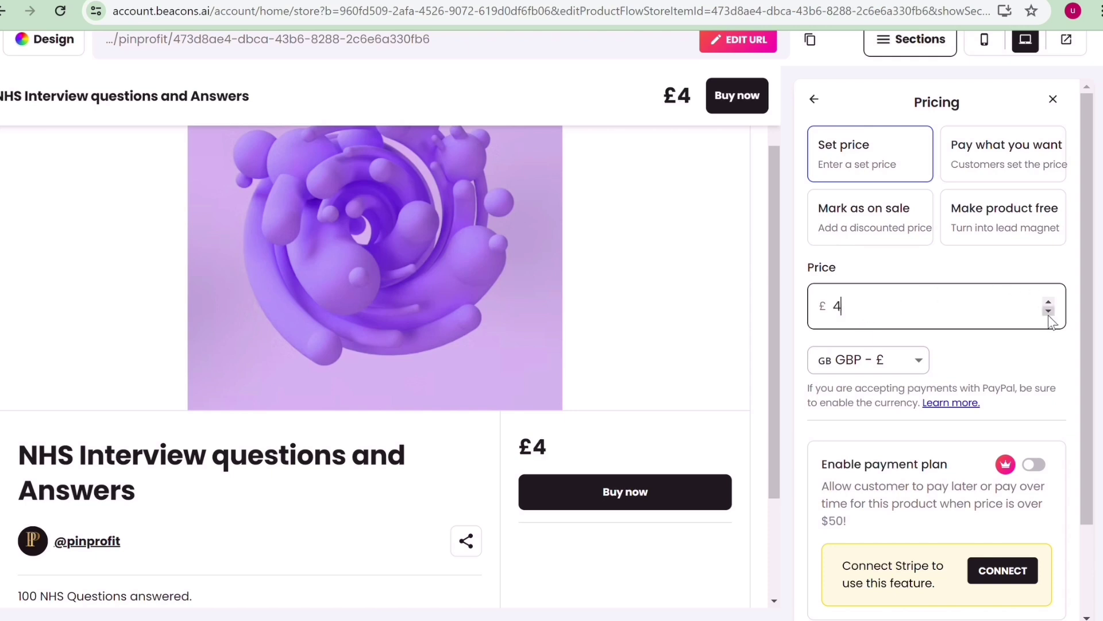
pyautogui.click(1048, 311)
pyautogui.click(1048, 310)
pyautogui.click(1048, 302)
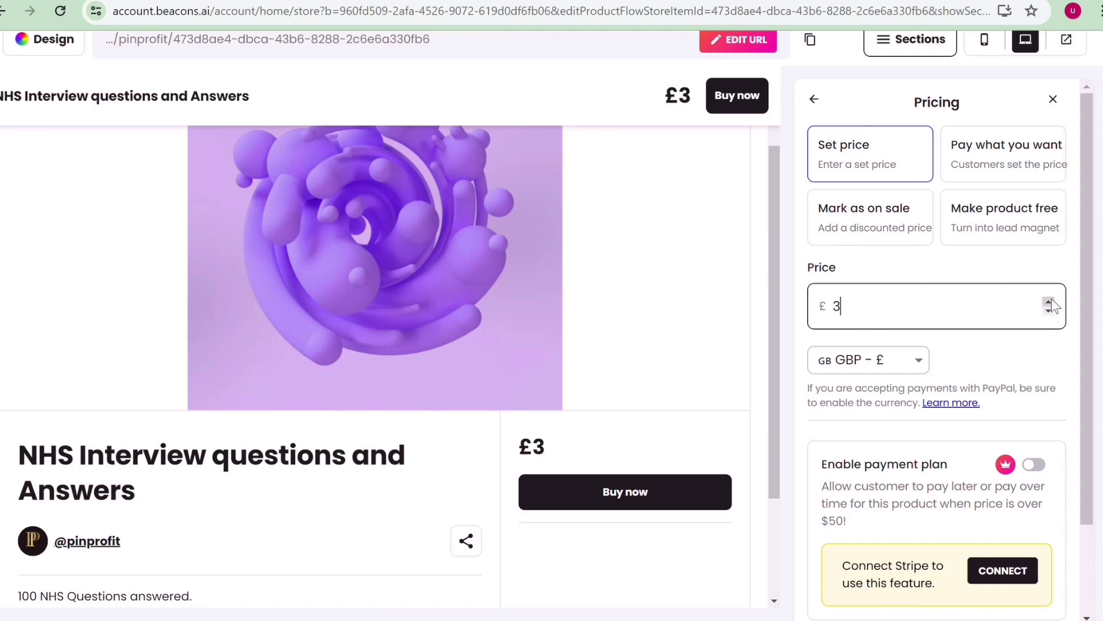
pyautogui.click(1048, 302)
pyautogui.click(1048, 302)
pyautogui.click(1048, 302)
pyautogui.click(1048, 302)
pyautogui.click(1049, 302)
pyautogui.click(1048, 302)
pyautogui.click(1048, 302)
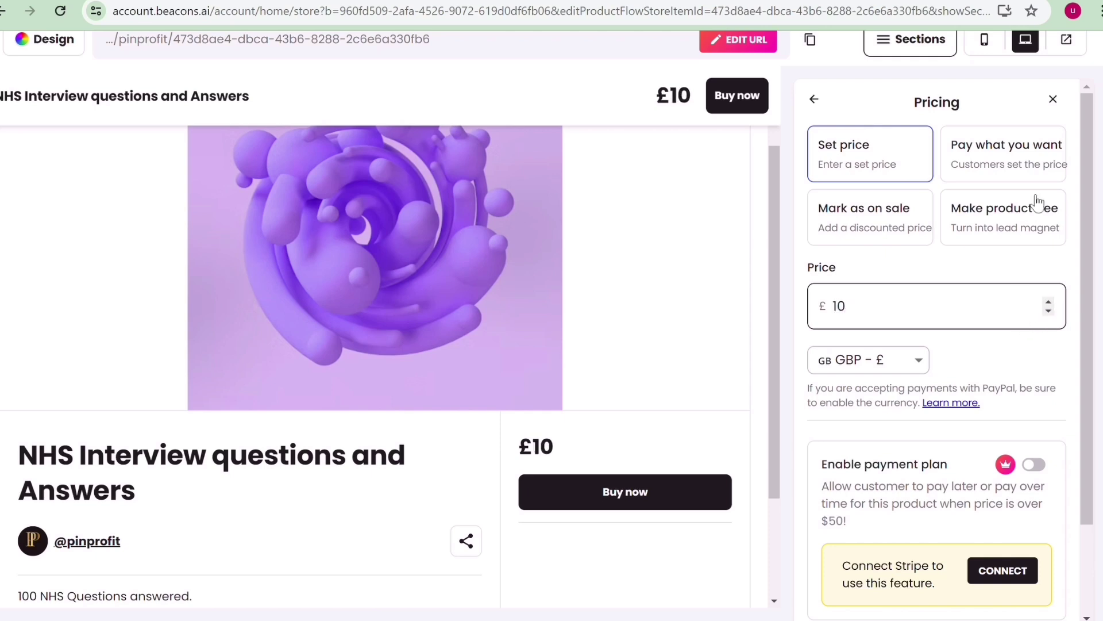
pyautogui.click(816, 101)
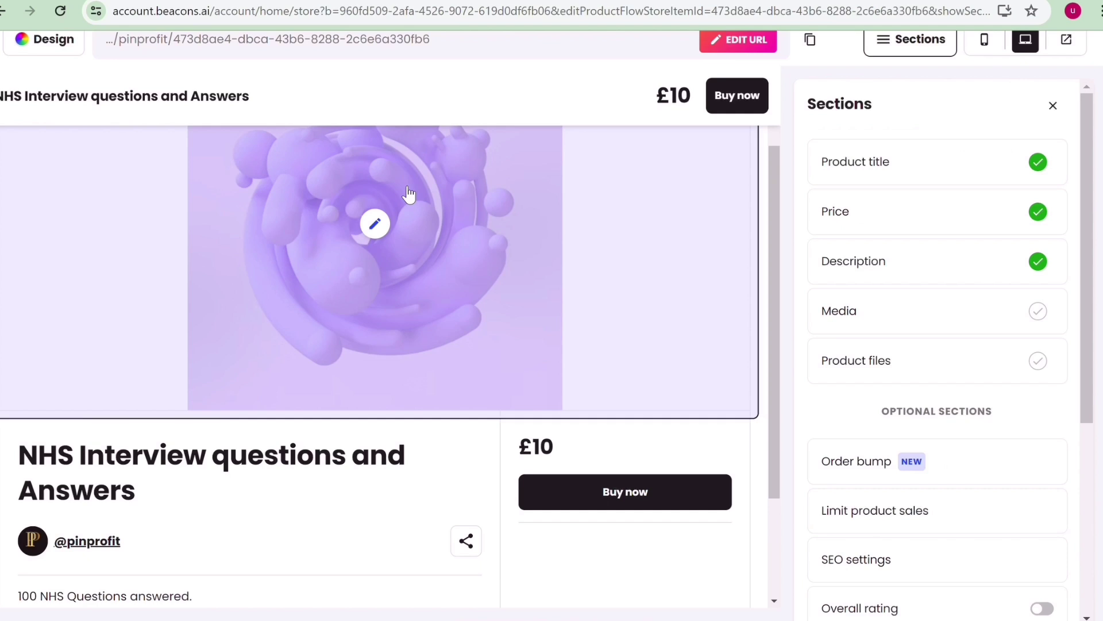
# Step: Upload the crawling-baby photo as a product image with a custom crop
pyautogui.scroll(2, 408, 193)
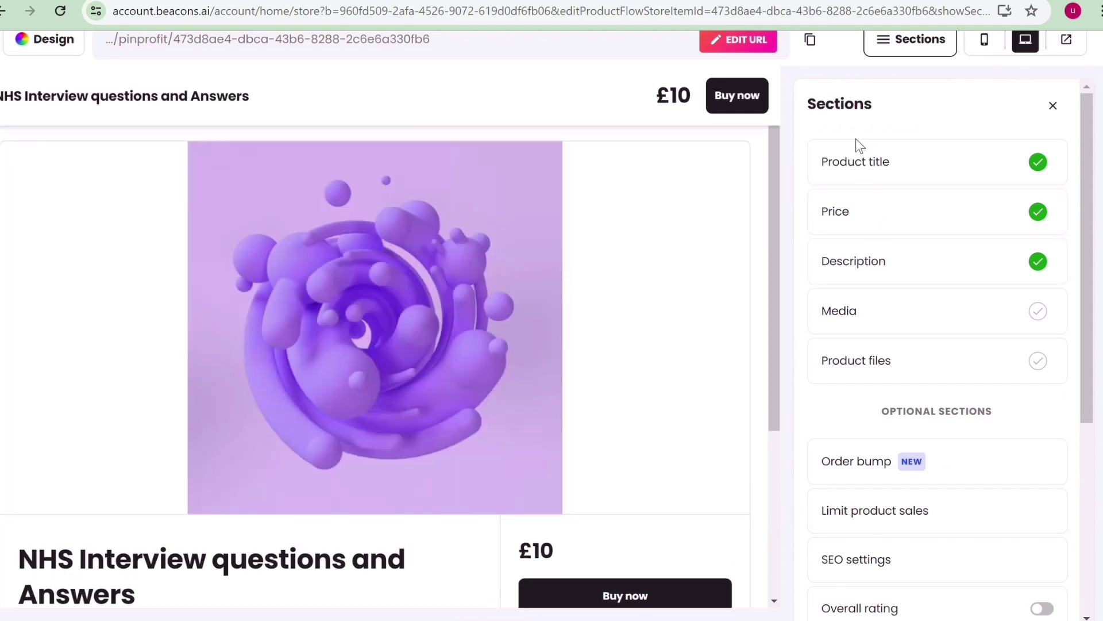
pyautogui.click(913, 314)
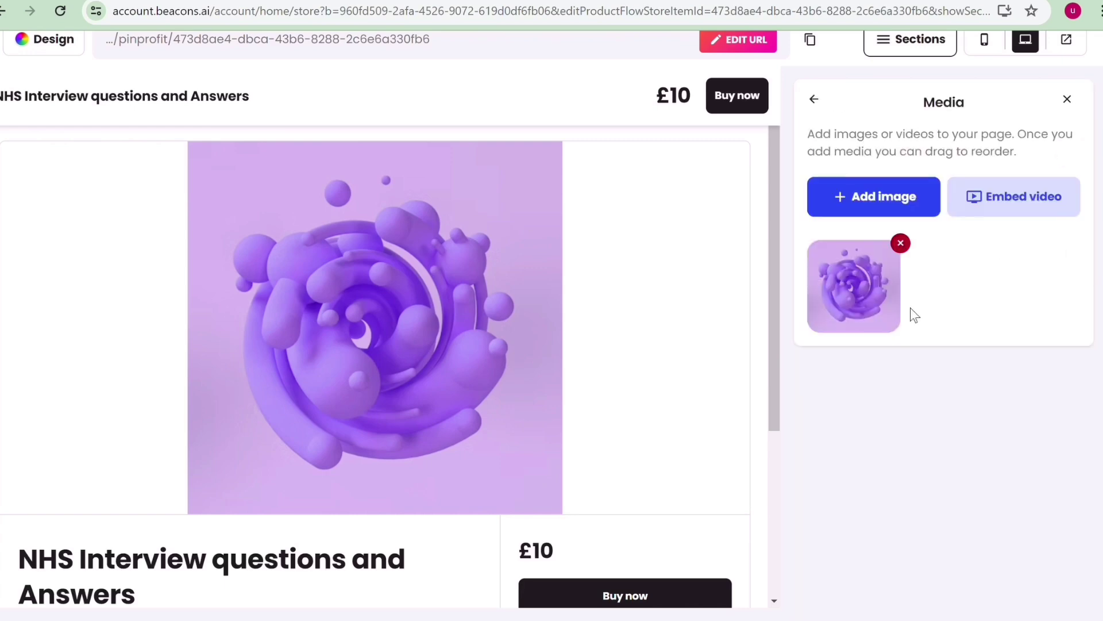
pyautogui.click(875, 195)
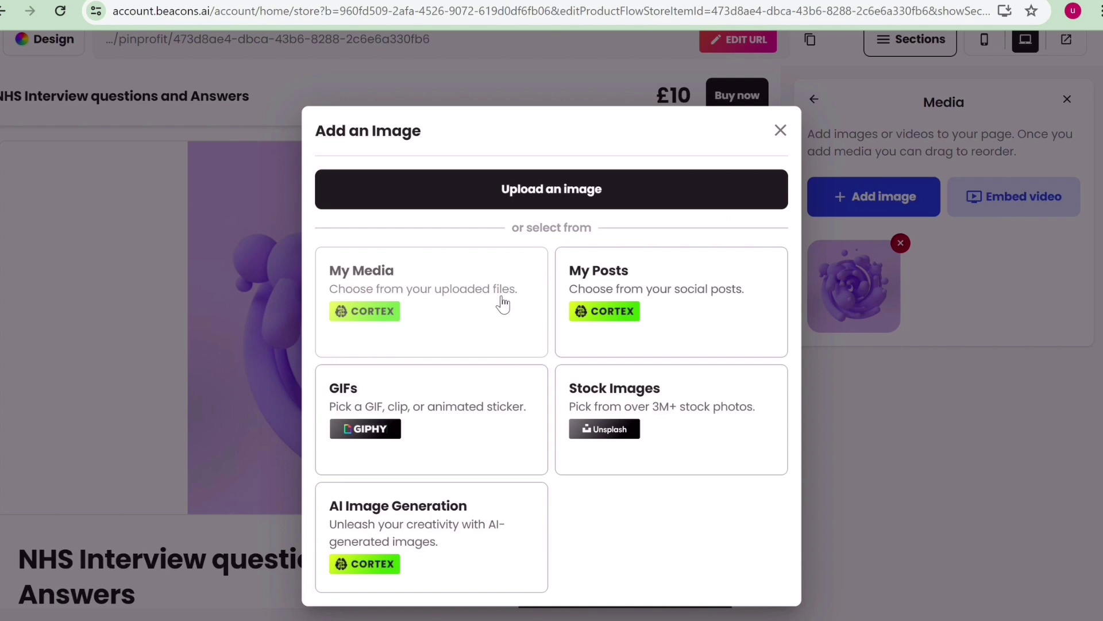
pyautogui.click(577, 191)
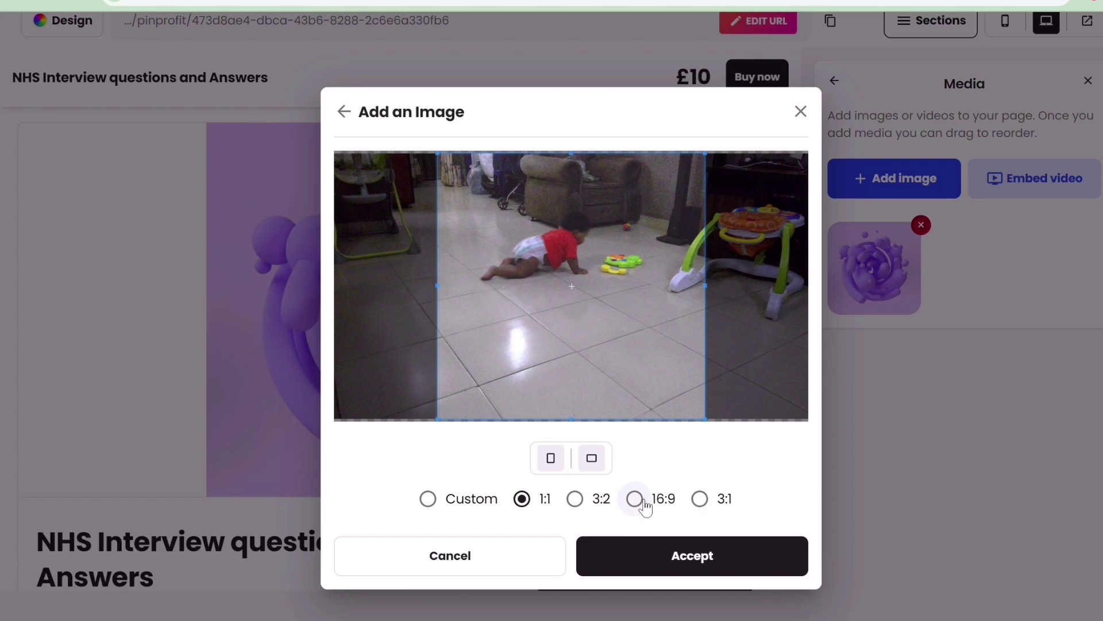
pyautogui.click(635, 499)
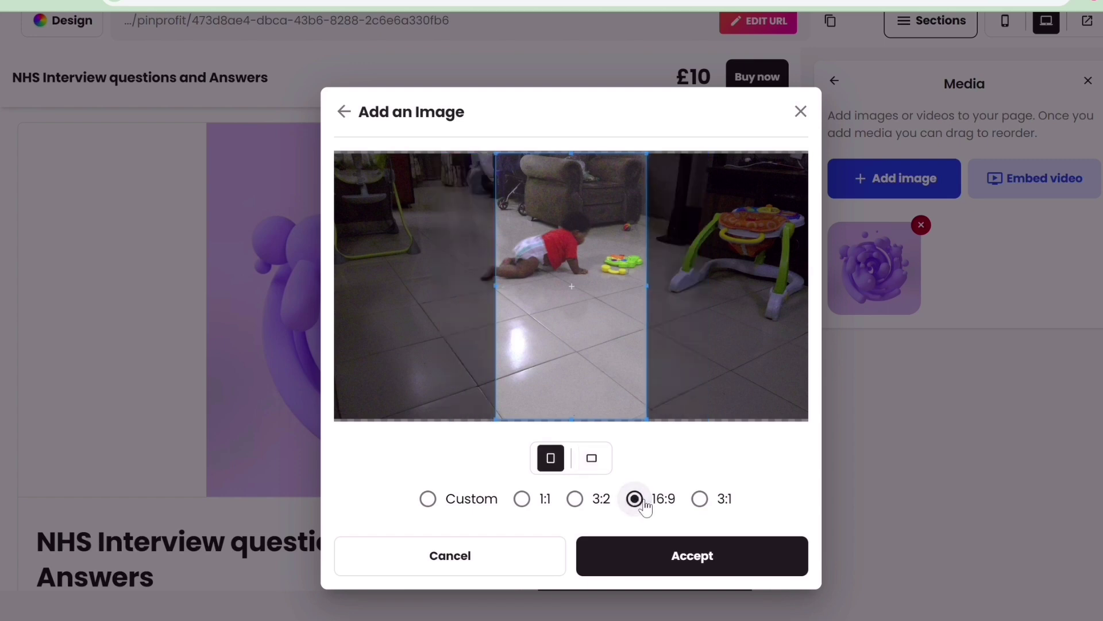
pyautogui.click(582, 502)
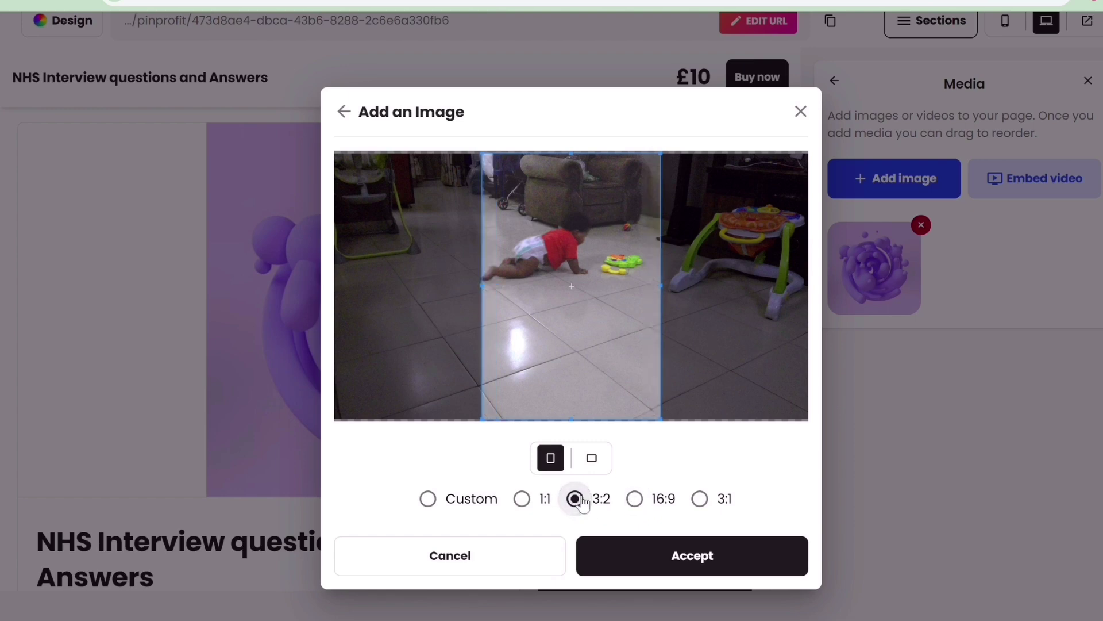
pyautogui.click(441, 500)
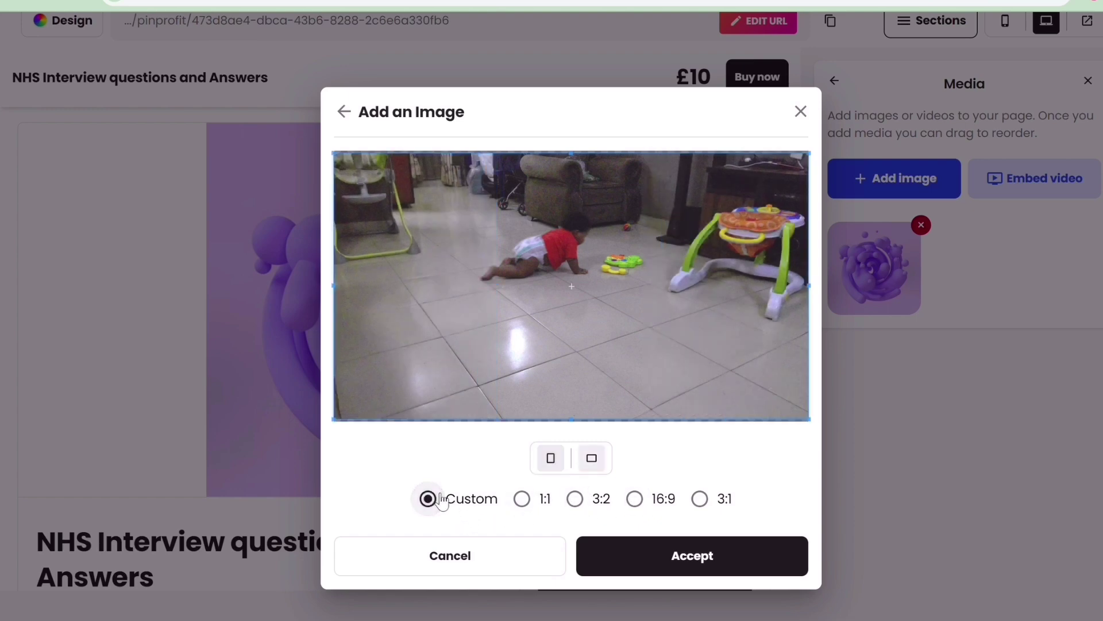
pyautogui.click(626, 569)
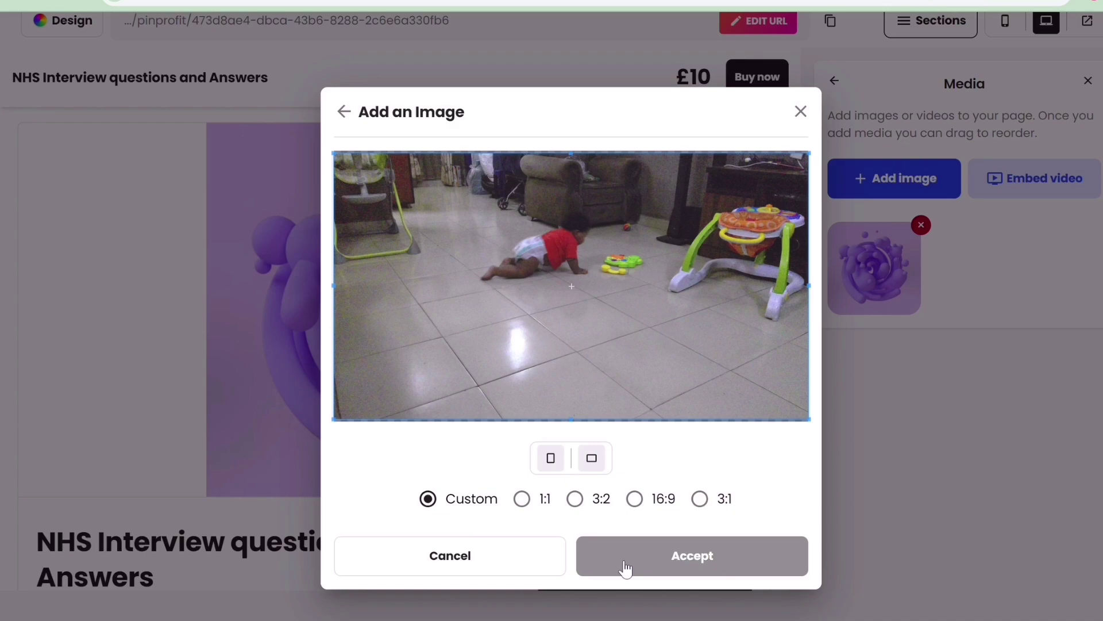
pyautogui.click(626, 569)
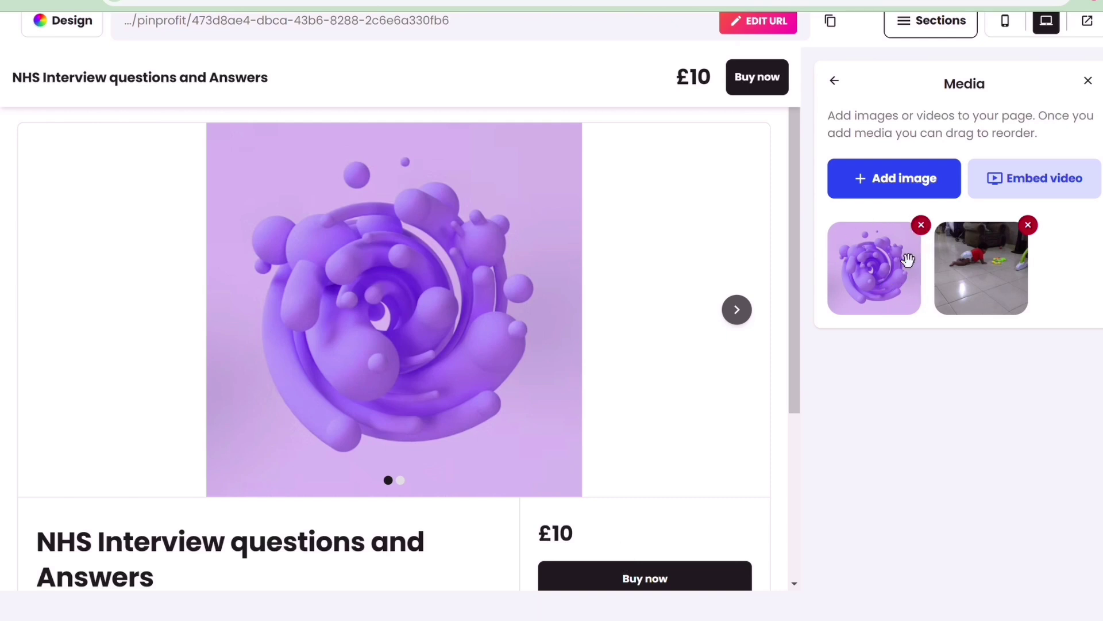
# Step: Delete the default purple product image
pyautogui.click(921, 225)
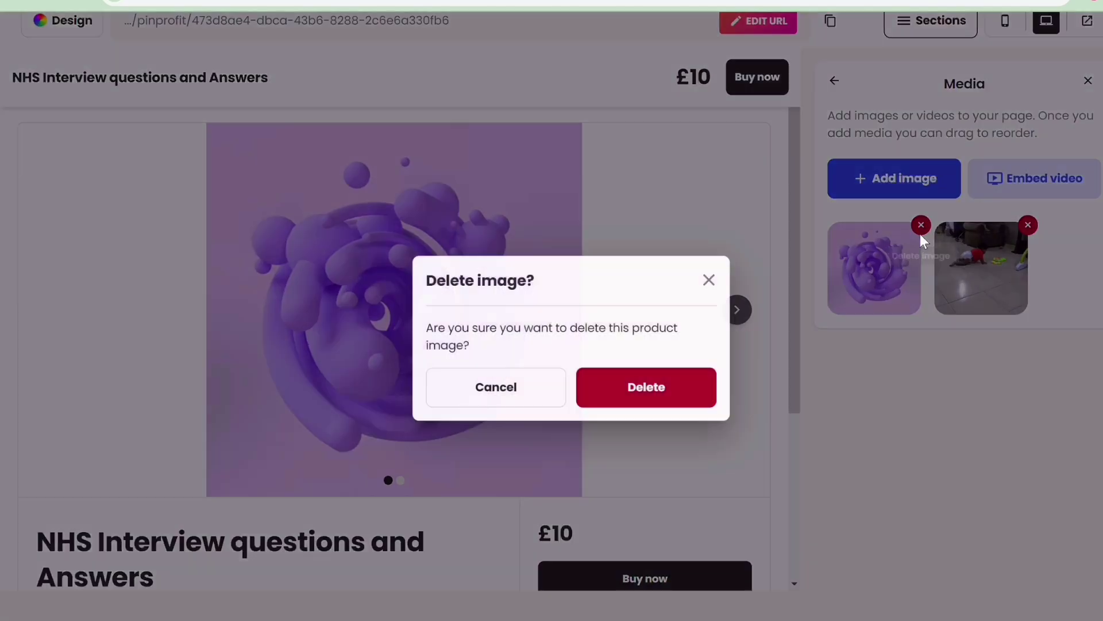
pyautogui.click(679, 388)
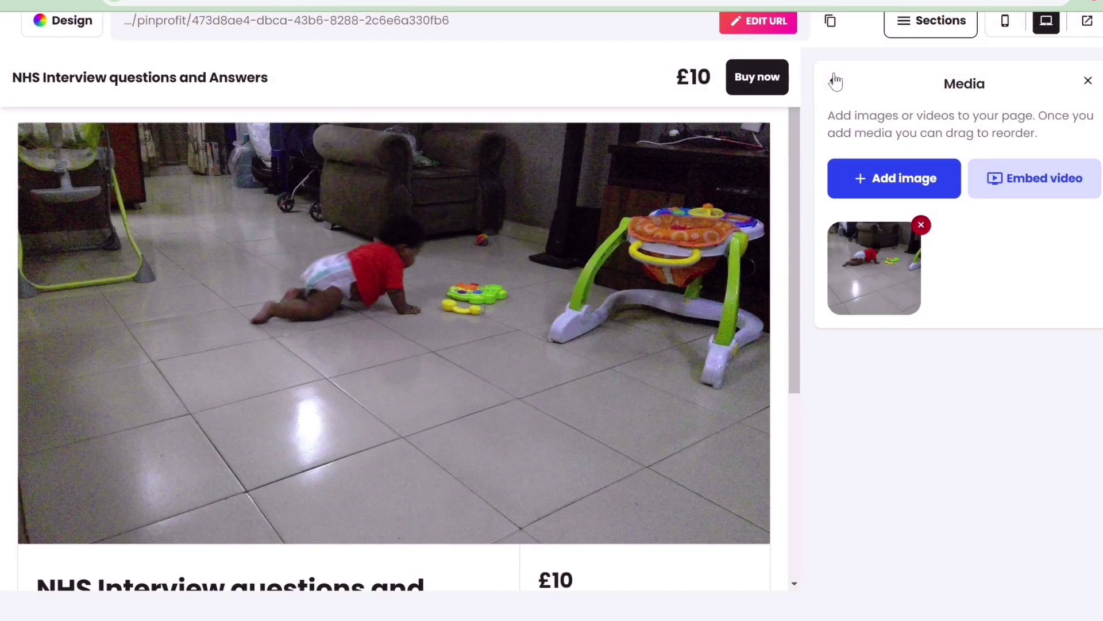
pyautogui.click(835, 82)
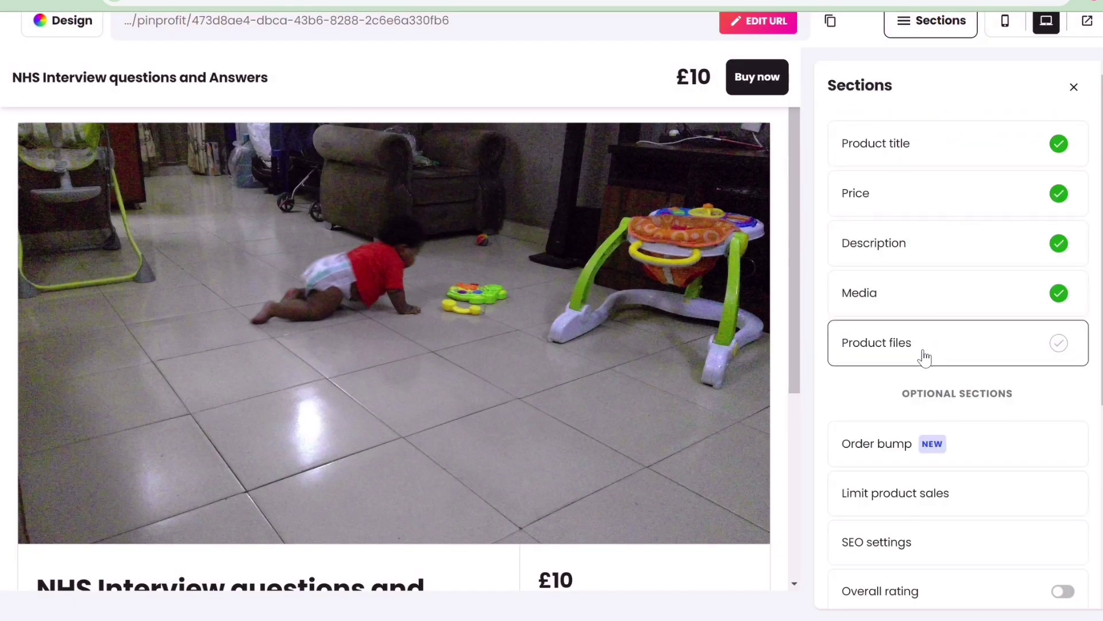
# Step: Upload Bariatric MH.pptx as the product's downloadable file
pyautogui.click(984, 348)
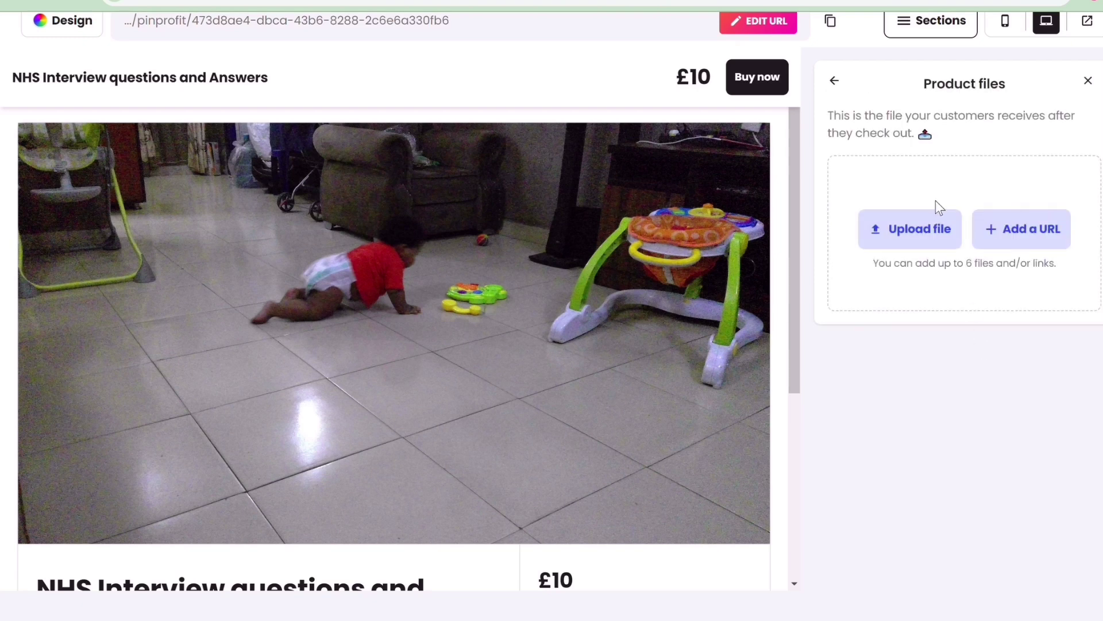
pyautogui.click(938, 236)
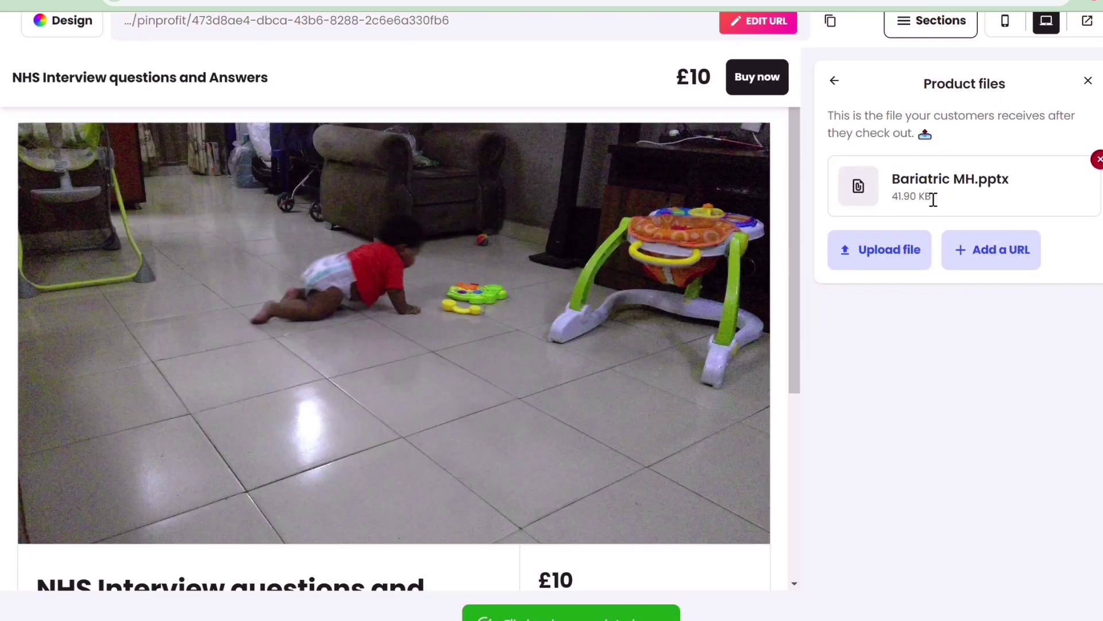
pyautogui.click(834, 80)
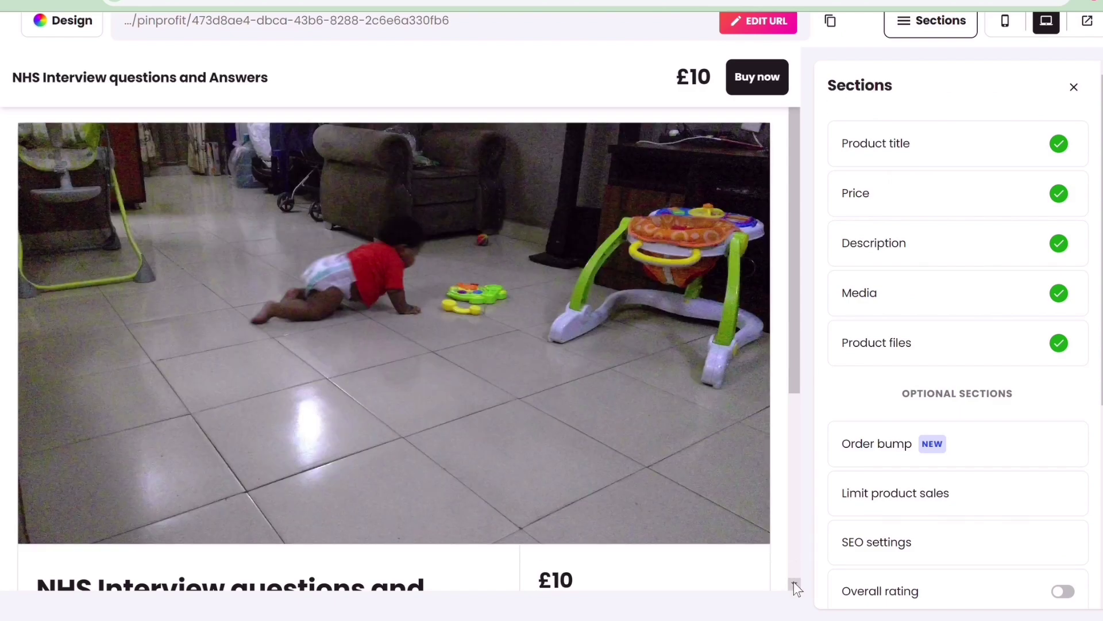
# Step: Review the finished product page and publish it to the store
pyautogui.scroll(-5, 795, 585)
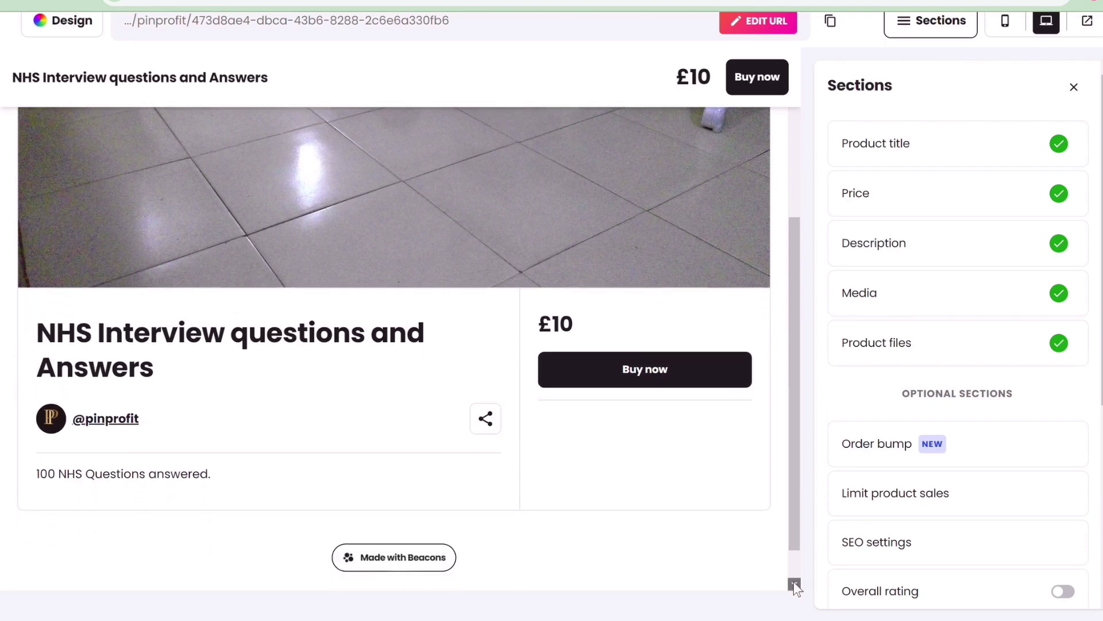
pyautogui.click(794, 584)
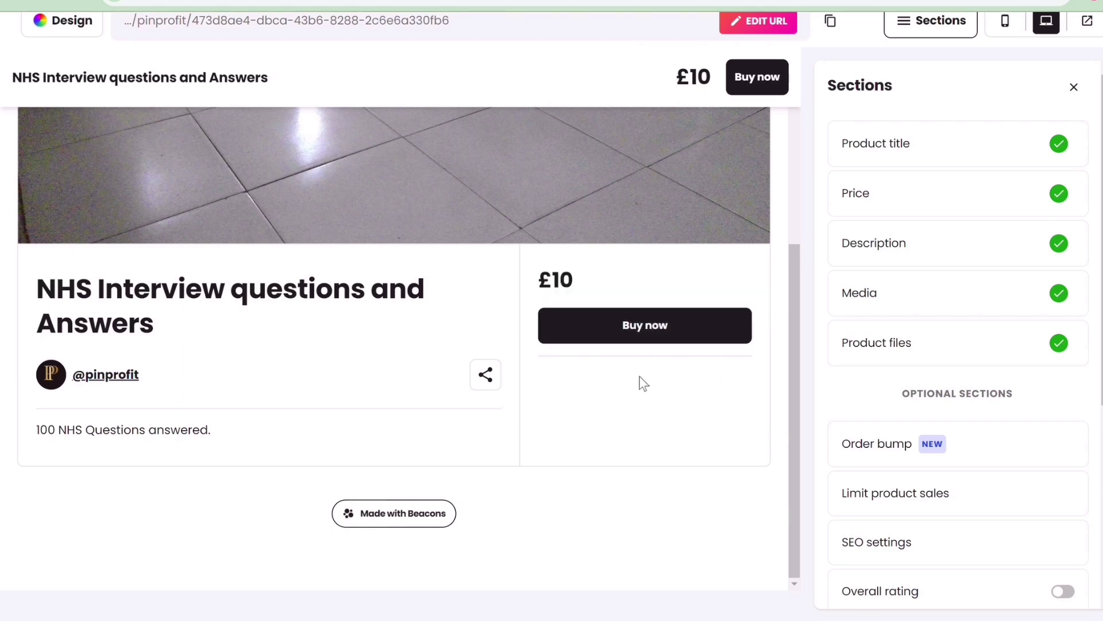
pyautogui.scroll(1, 772, 161)
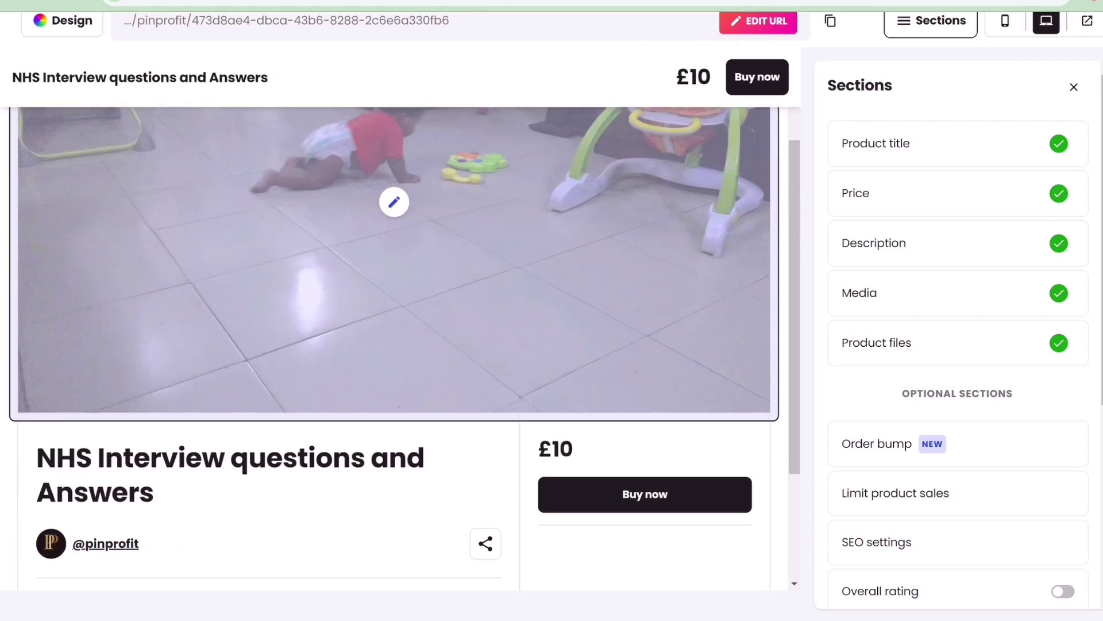
pyautogui.scroll(-1, 773, 161)
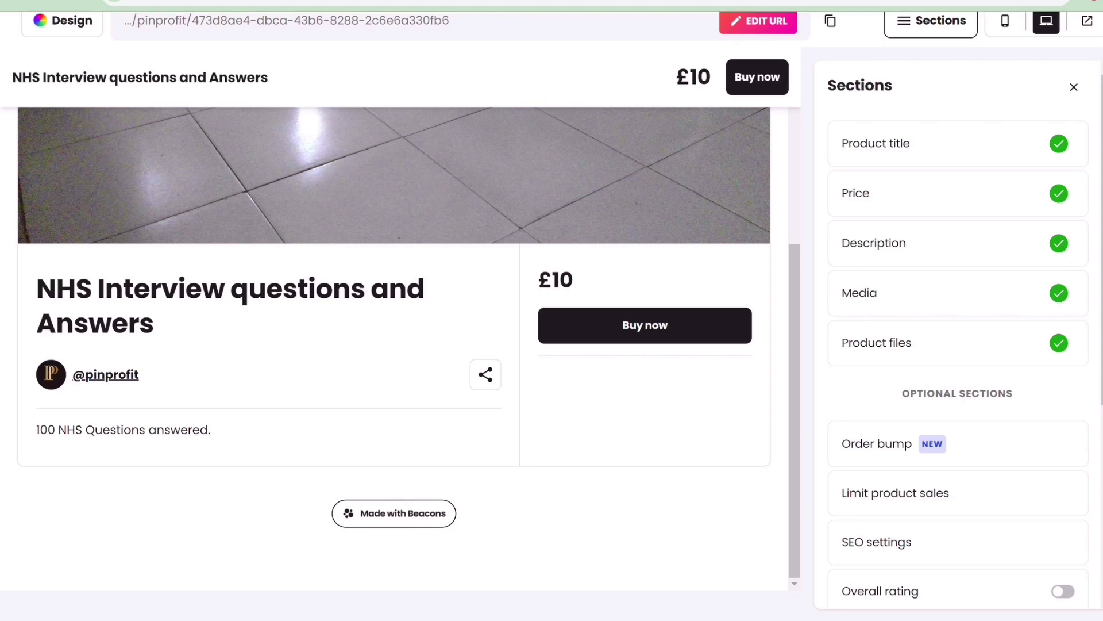
pyautogui.scroll(2, 552, 316)
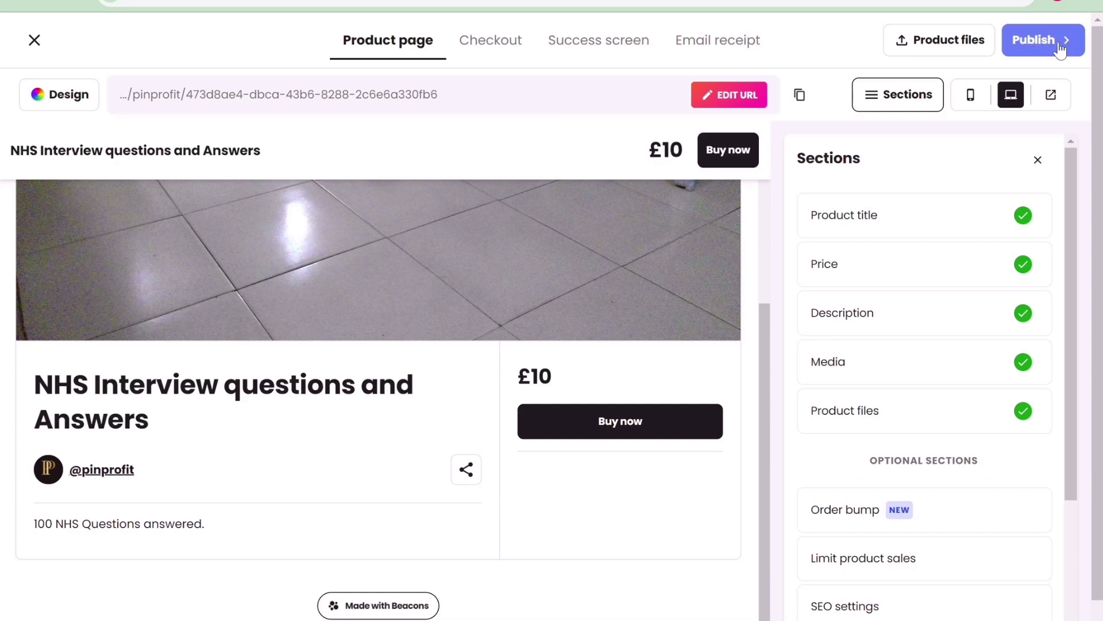
pyautogui.click(1059, 46)
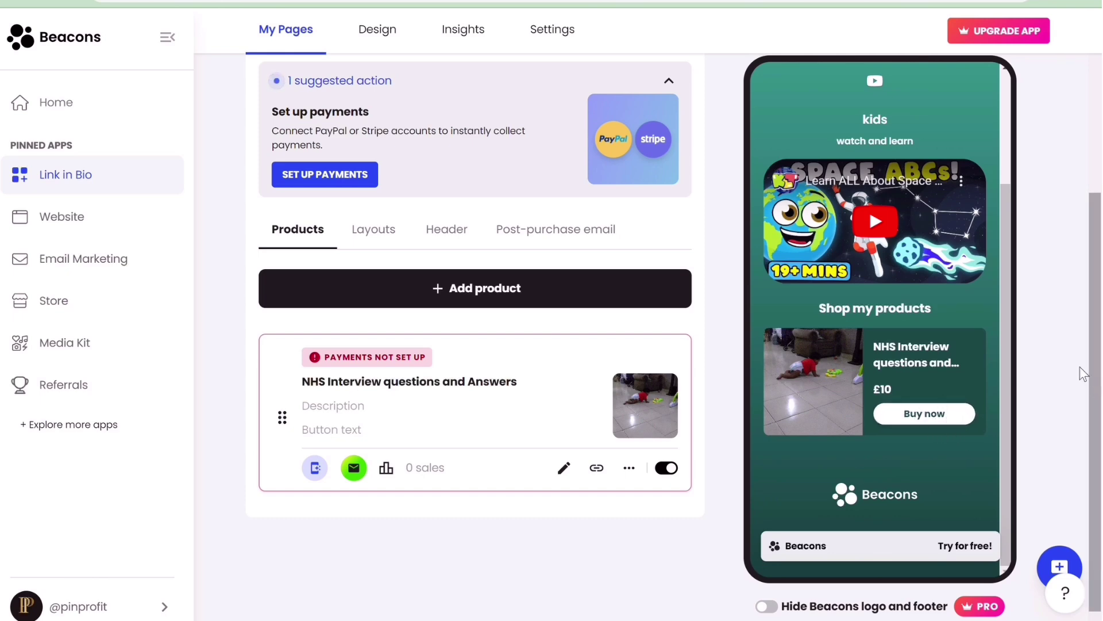
# Step: Edit the Store block and start its payment setup
pyautogui.scroll(3, 1084, 374)
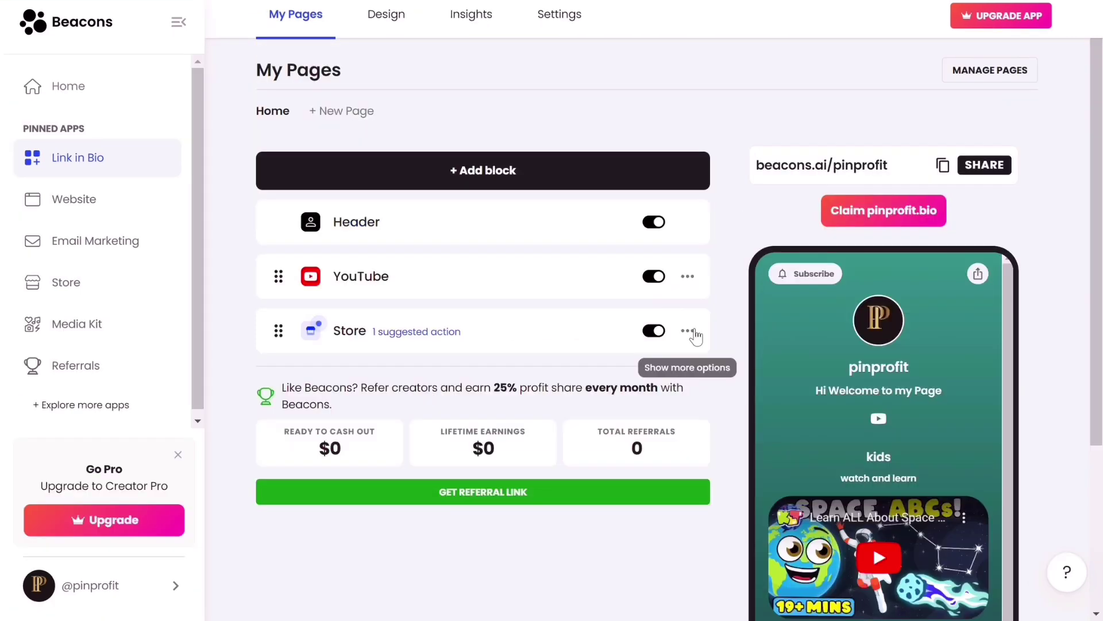
pyautogui.click(688, 331)
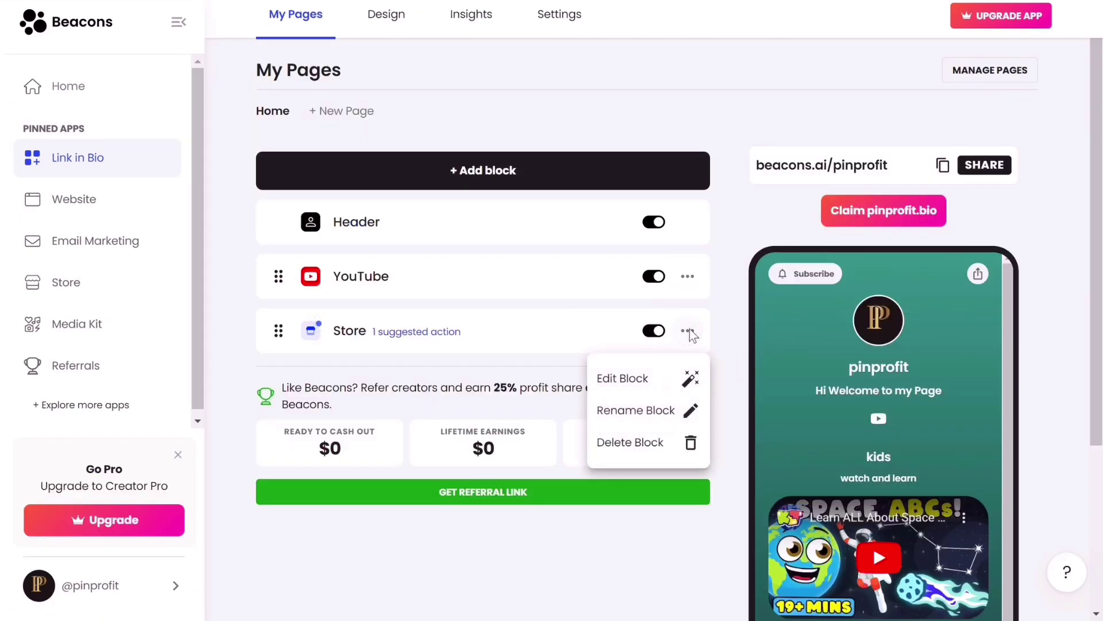
pyautogui.click(632, 379)
pyautogui.scroll(-4, 628, 381)
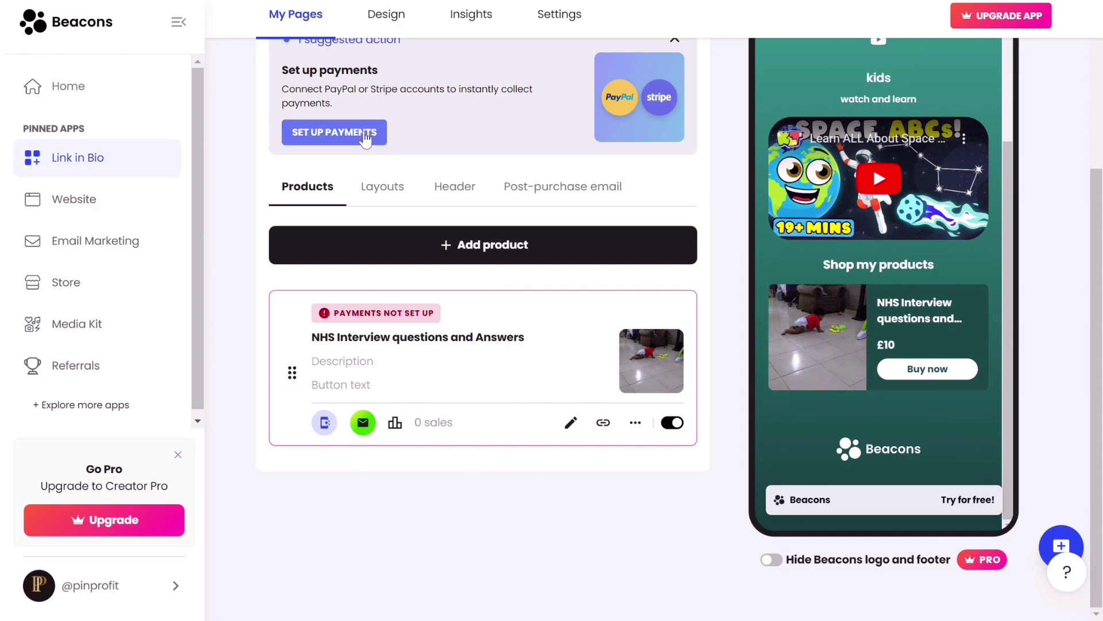
pyautogui.scroll(2, 428, 101)
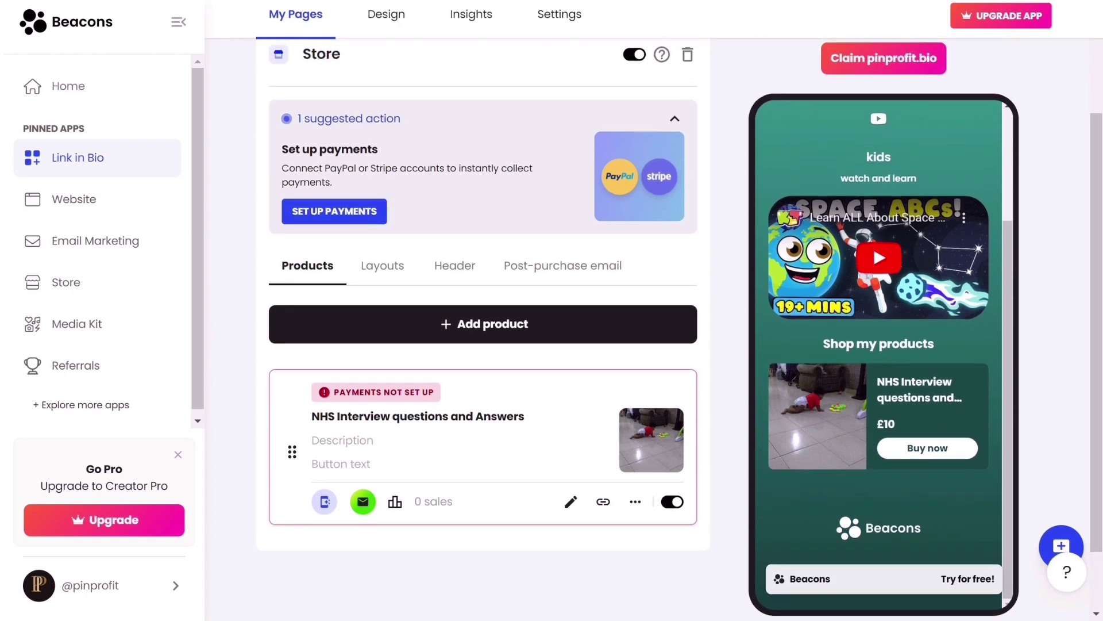
pyautogui.click(361, 212)
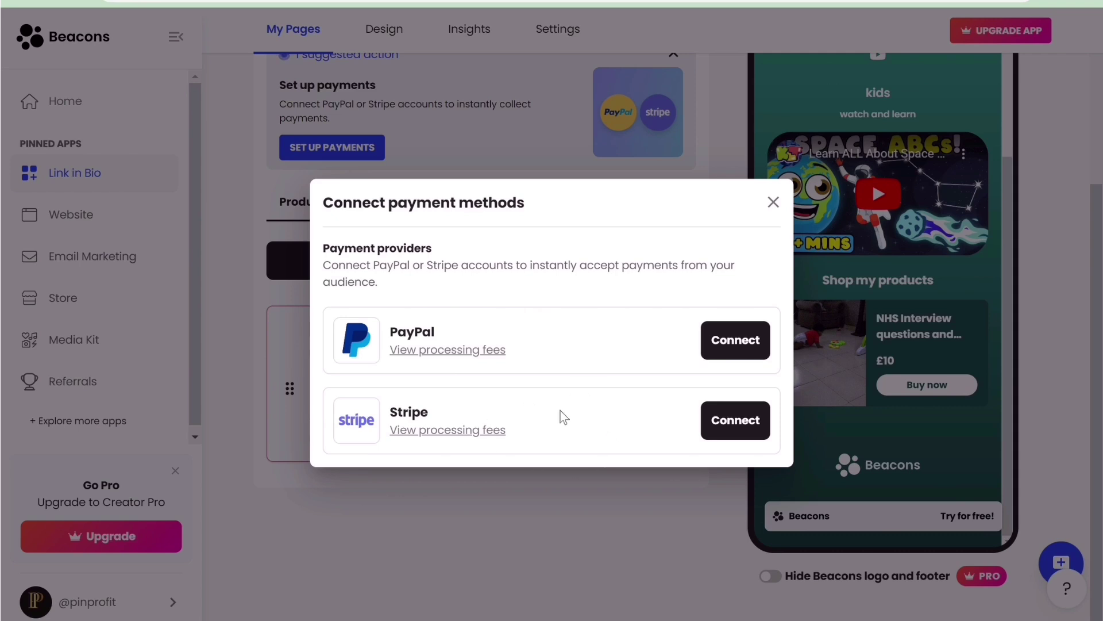
# Step: Choose Stripe as the payment provider to connect
pyautogui.click(740, 416)
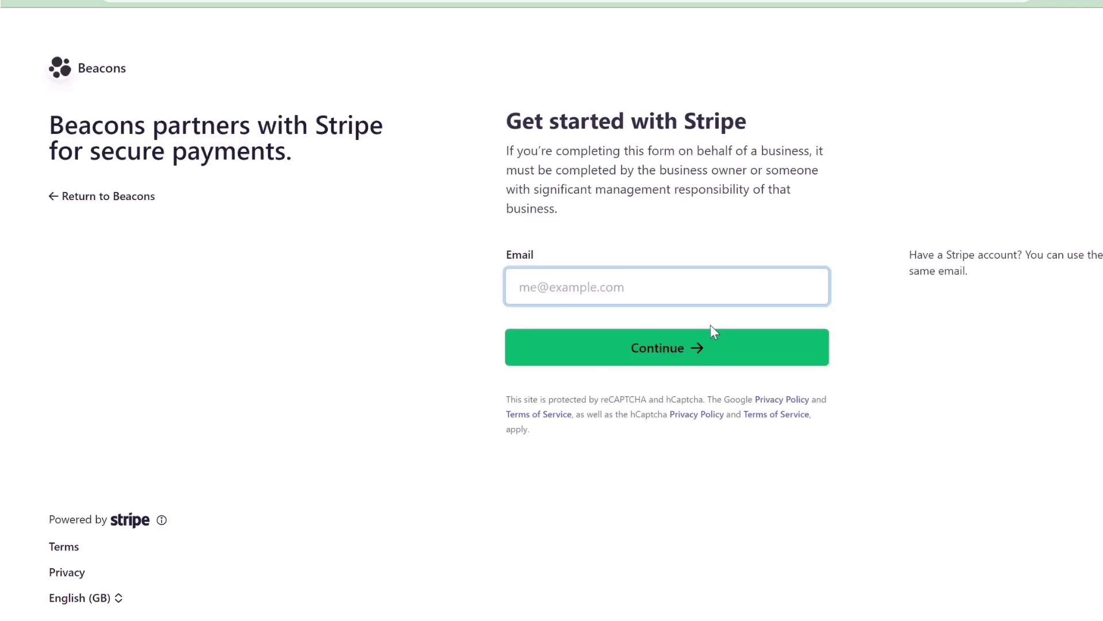
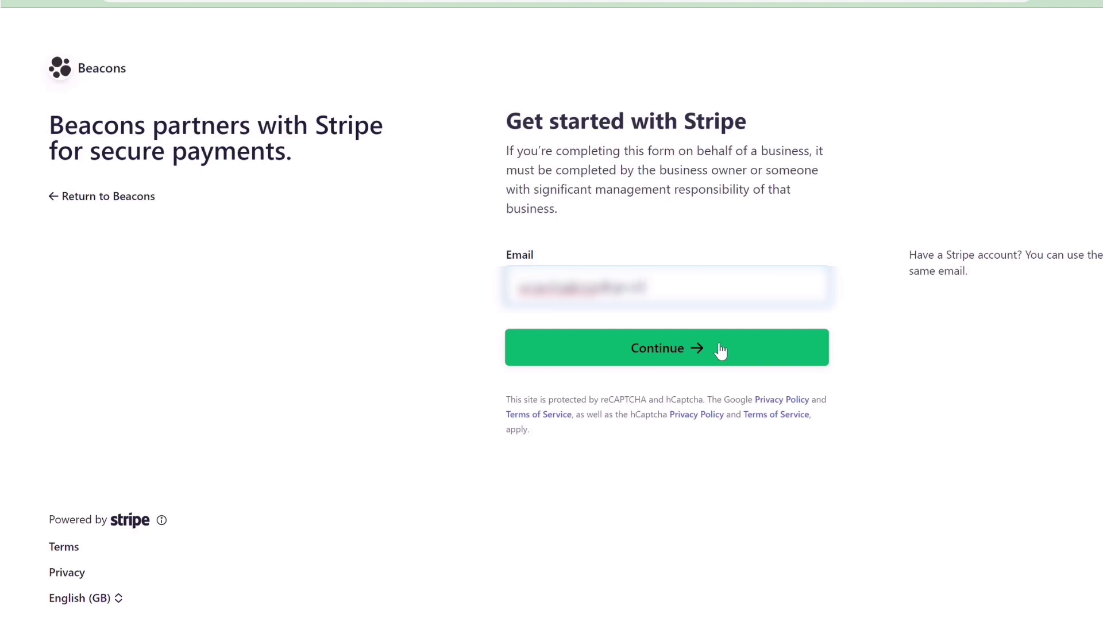
# Step: Enter the account email in Stripe and continue to the password step
pyautogui.click(696, 348)
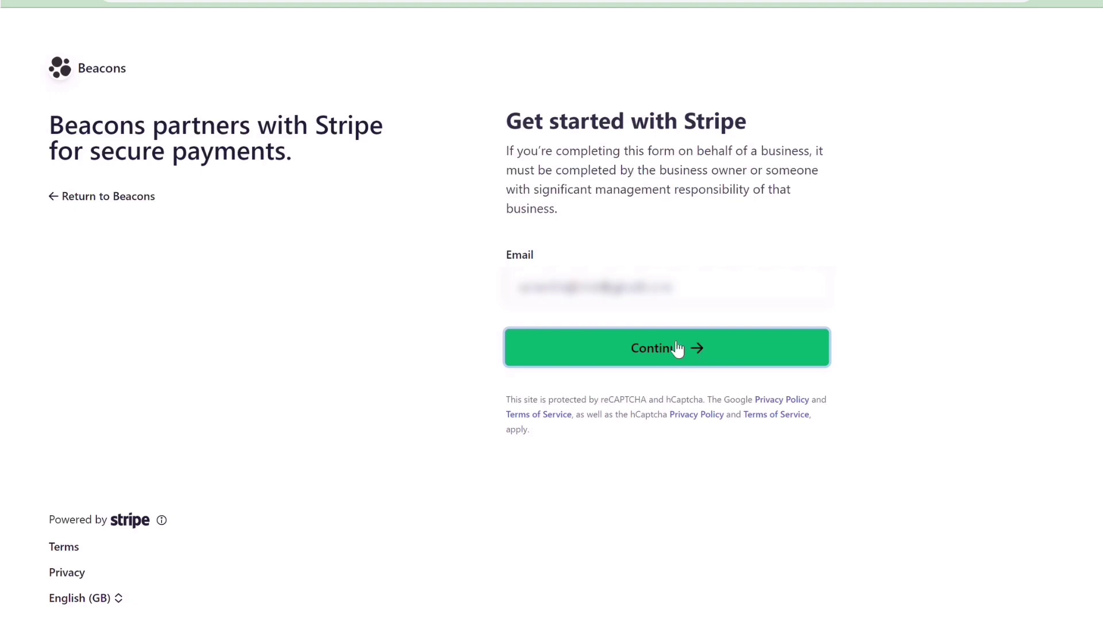
pyautogui.click(678, 348)
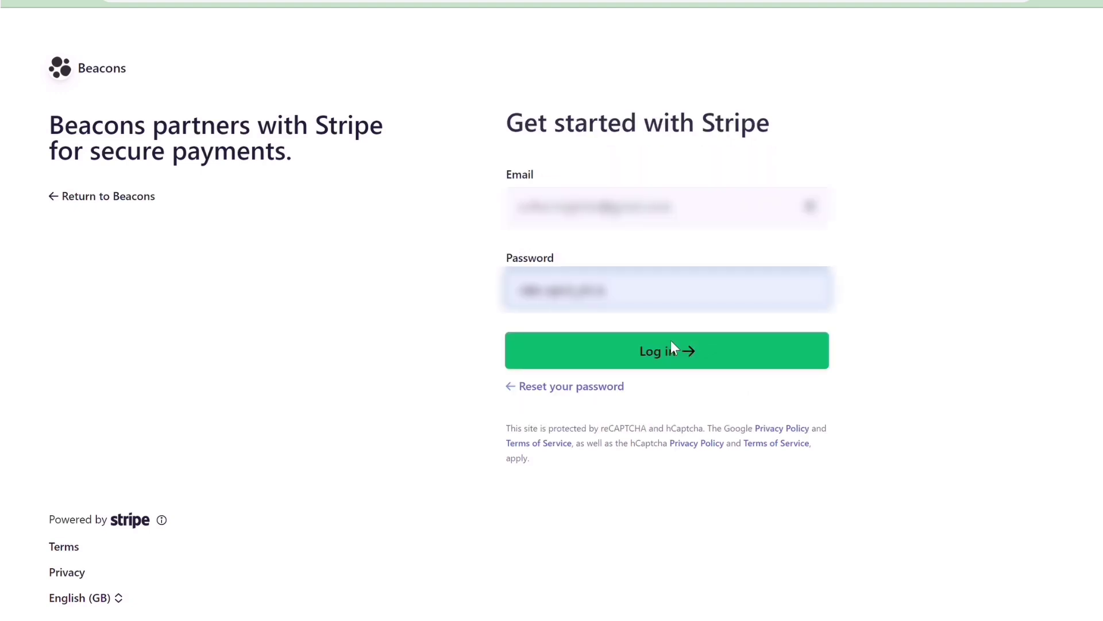
# Step: Enter the account password, re-entering it after the login error, to reach verification
pyautogui.write('•••••••••')
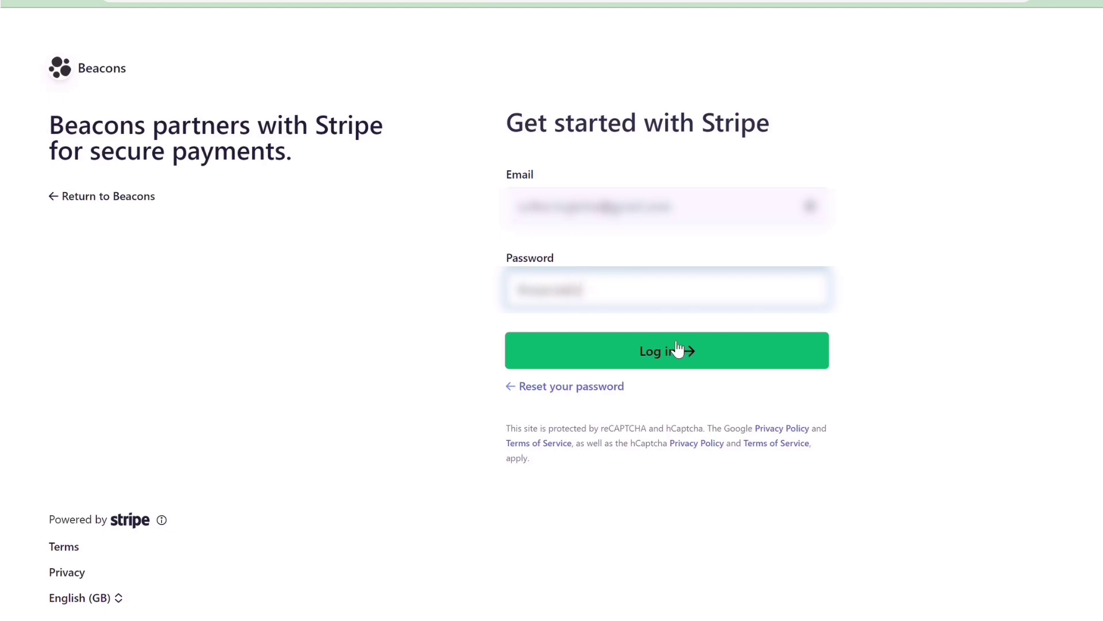
pyautogui.write('••••••')
pyautogui.click(677, 345)
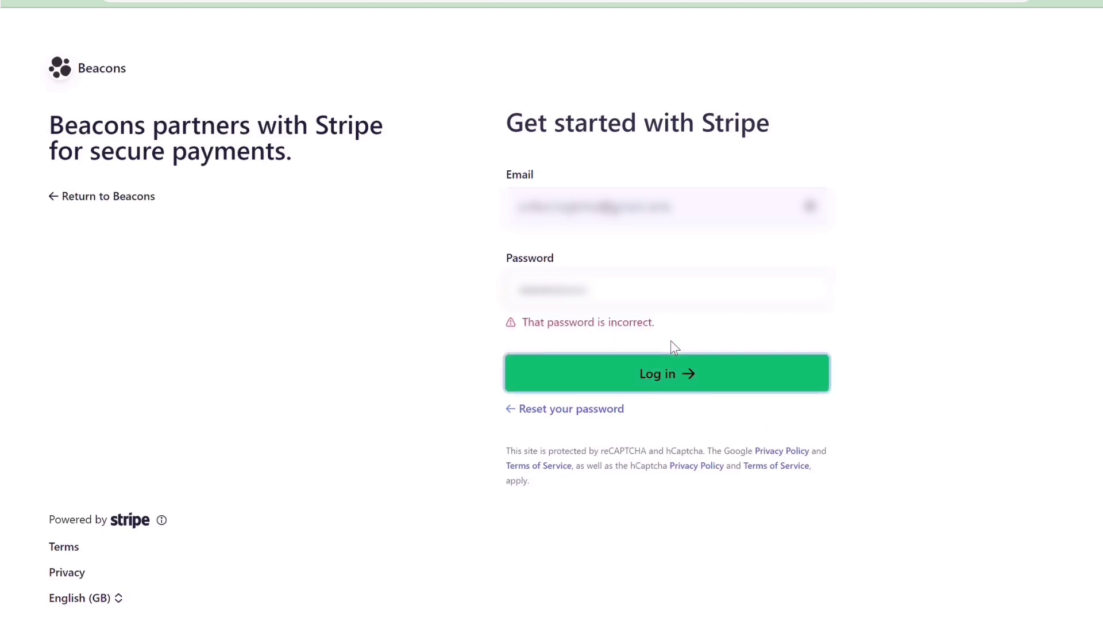
pyautogui.click(636, 297)
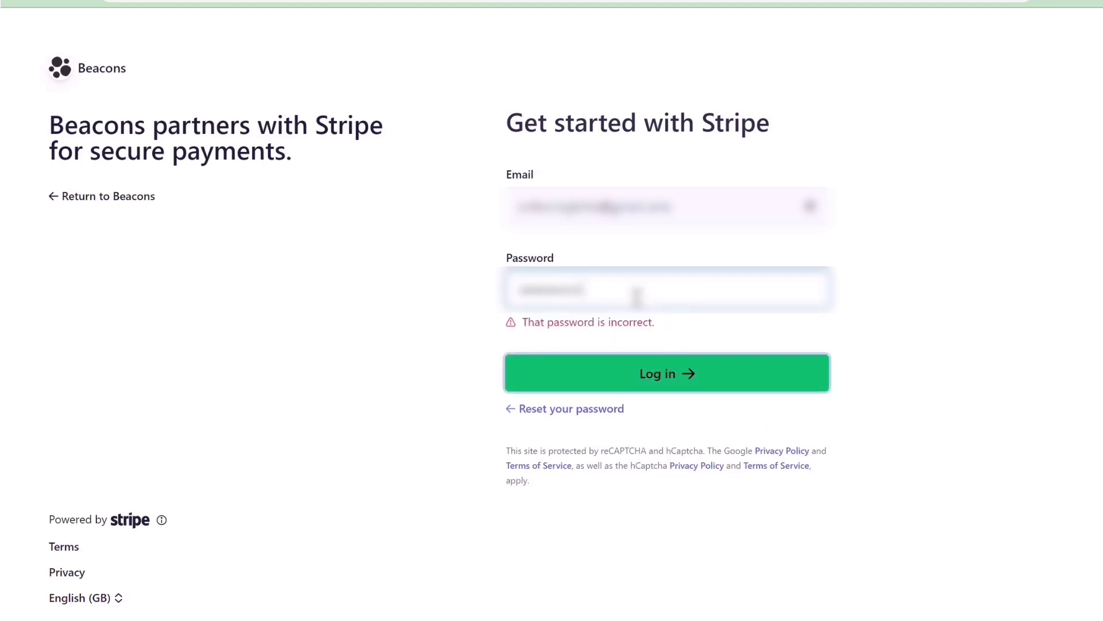
pyautogui.press('BackSpace')
pyautogui.press('BackSpace')
pyautogui.press('BackSpace')
pyautogui.press('BackSpace')
pyautogui.press('BackSpace')
pyautogui.press('BackSpace')
pyautogui.press('BackSpace')
pyautogui.press('BackSpace')
pyautogui.press('BackSpace')
pyautogui.press('BackSpace')
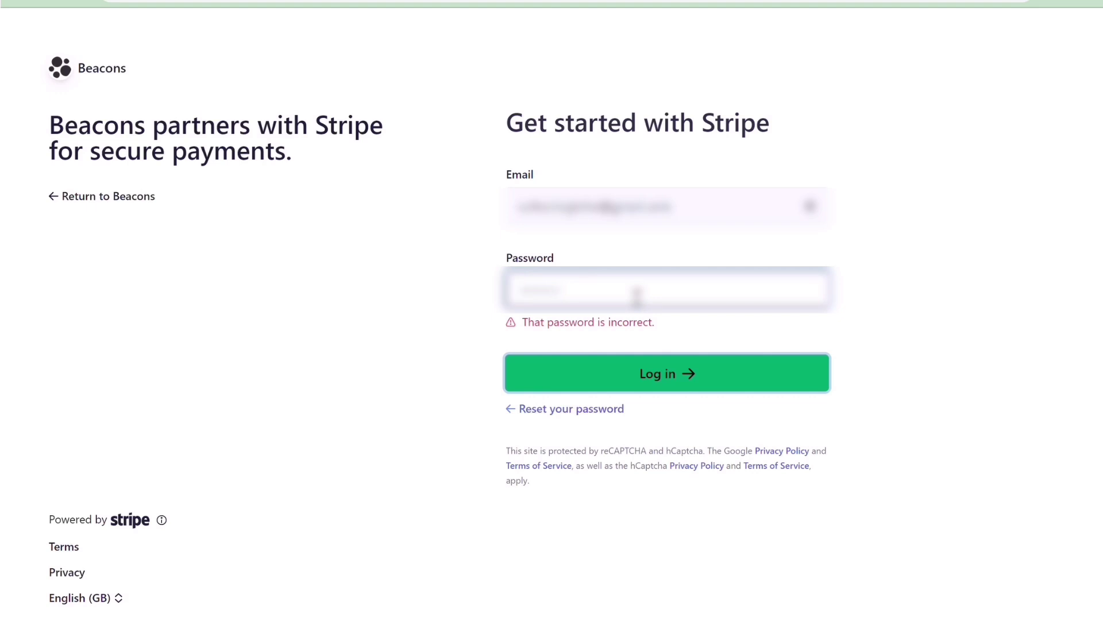
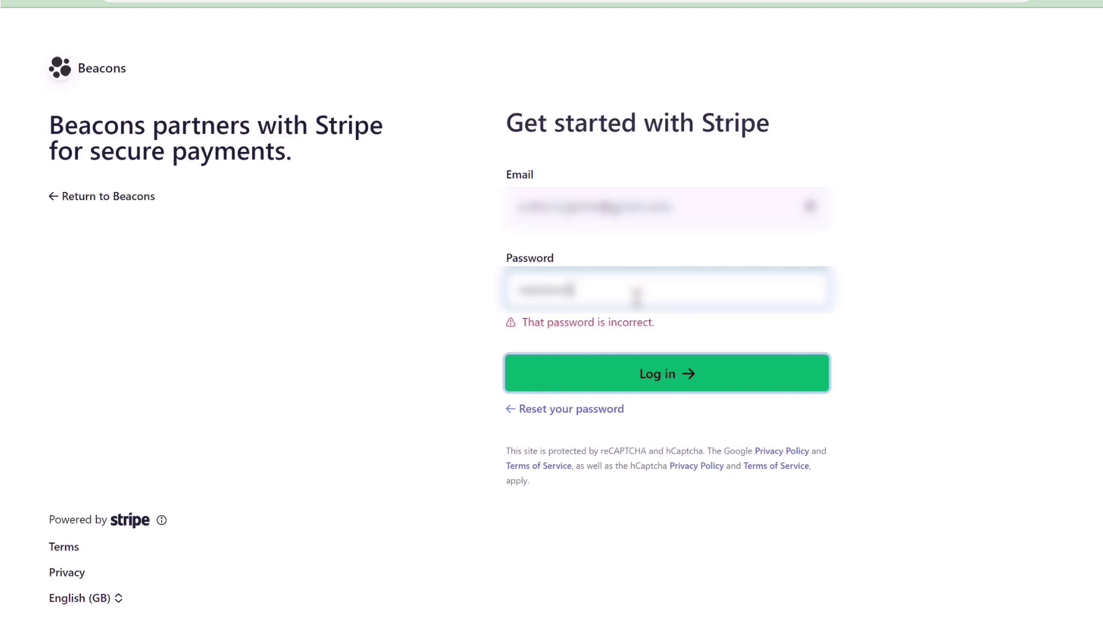
pyautogui.press('Return')
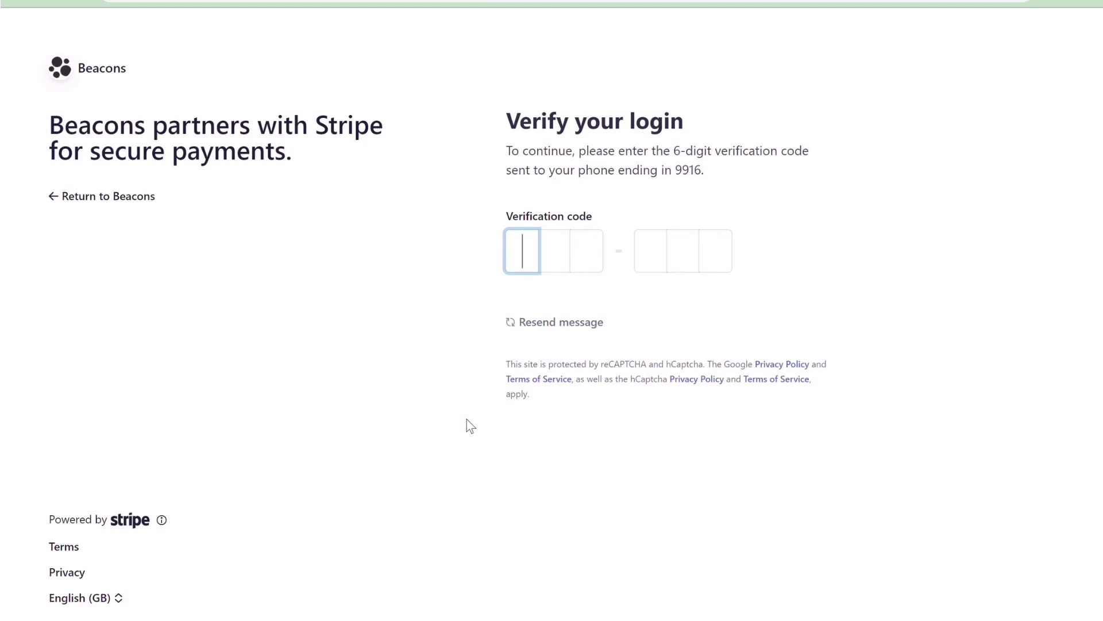
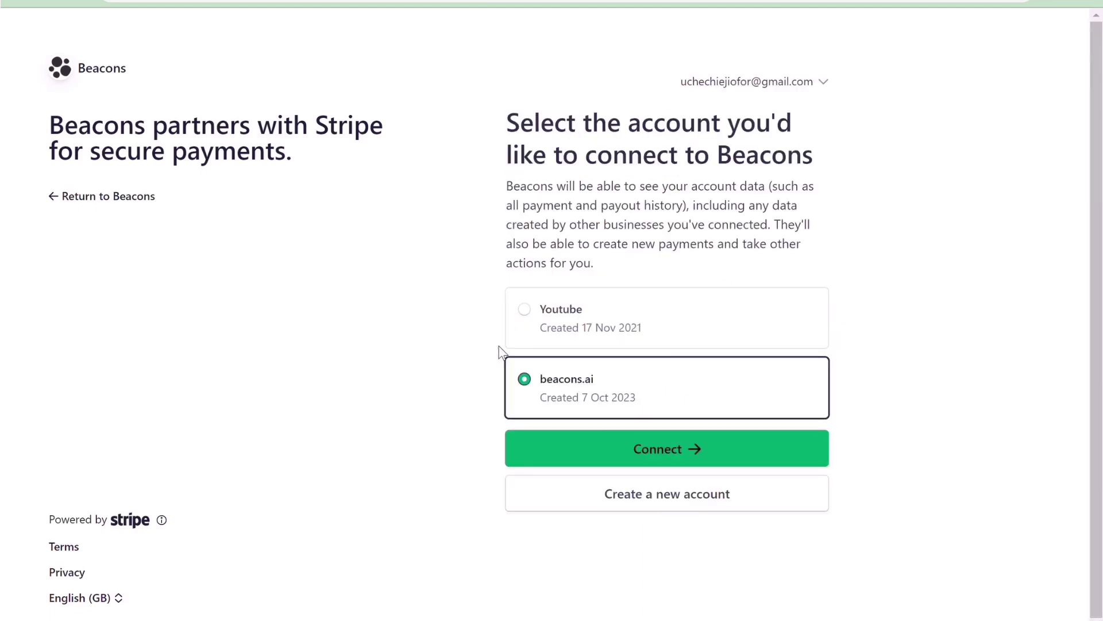
# Step: Enter the texted 6-digit verification code and connect the beacons.ai Stripe account
pyautogui.click(629, 457)
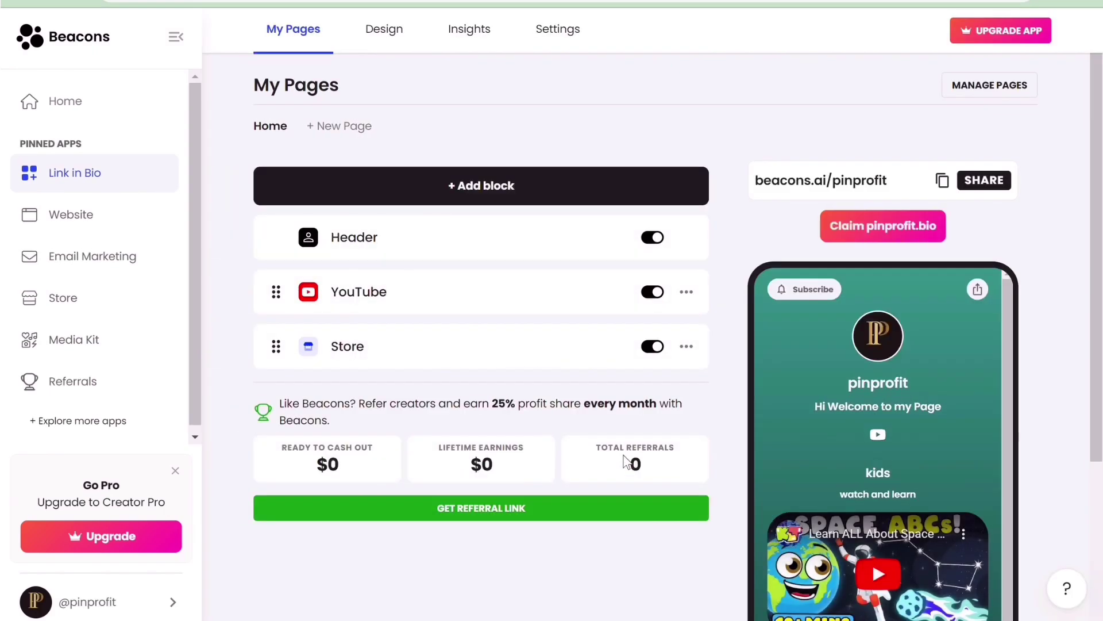
# Step: Replace the Store block's 'Shop my products' headline with 'SHOP NOW'
pyautogui.scroll(-3, 670, 192)
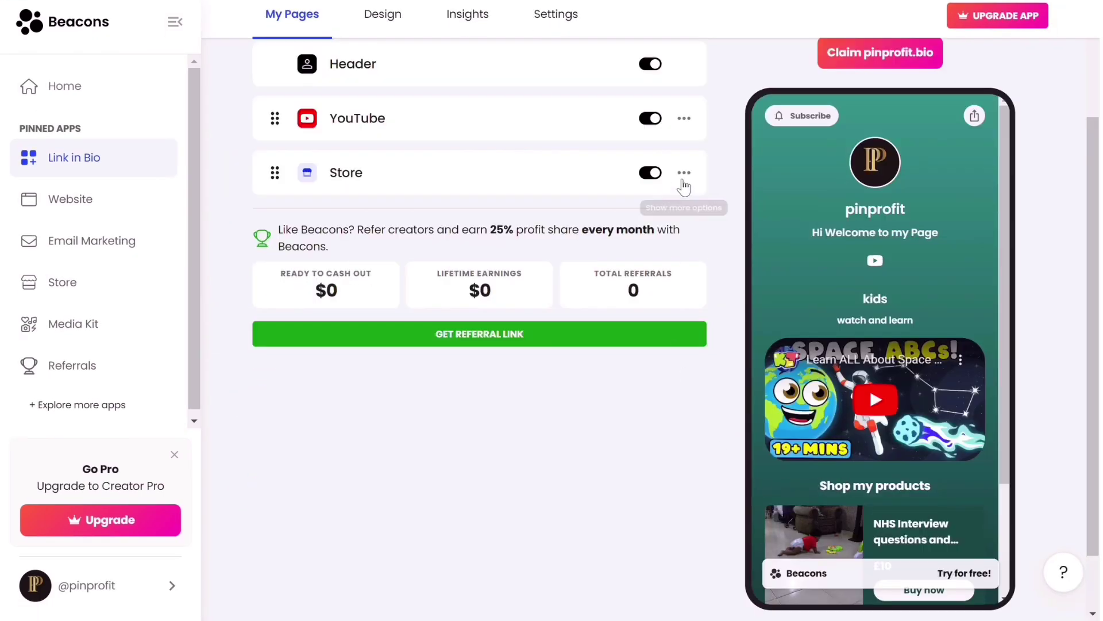
pyautogui.click(682, 177)
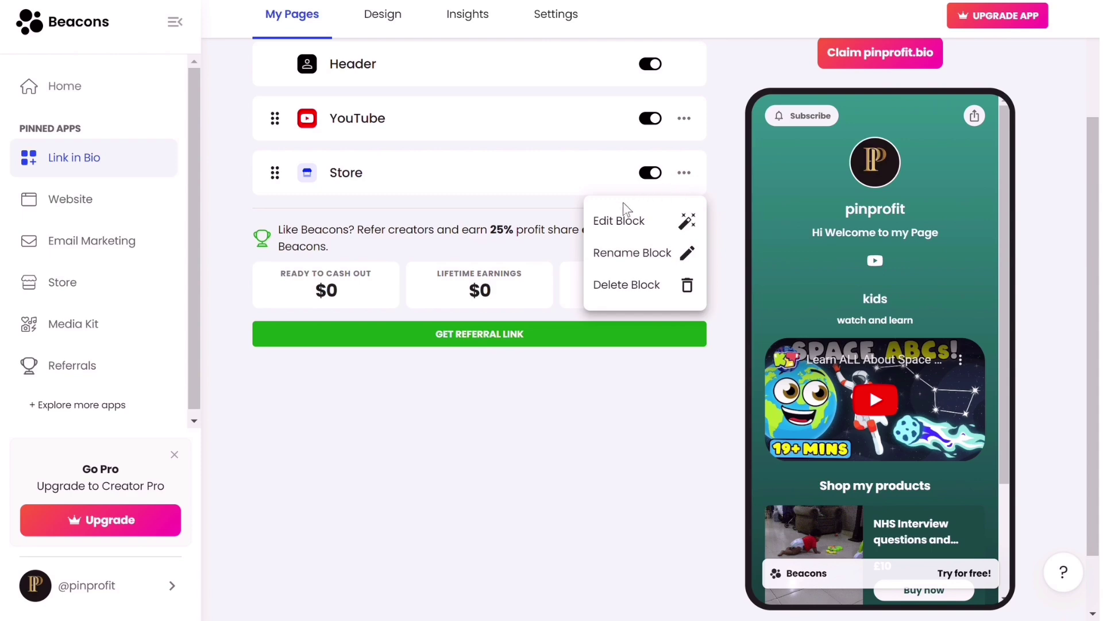
pyautogui.click(624, 227)
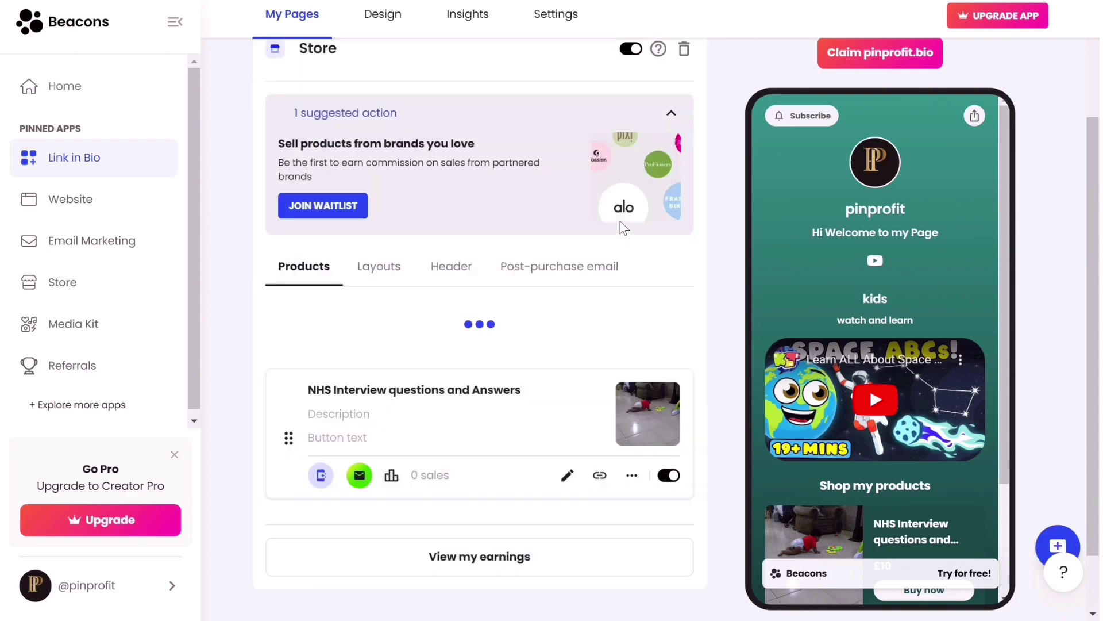
pyautogui.scroll(-1, 621, 229)
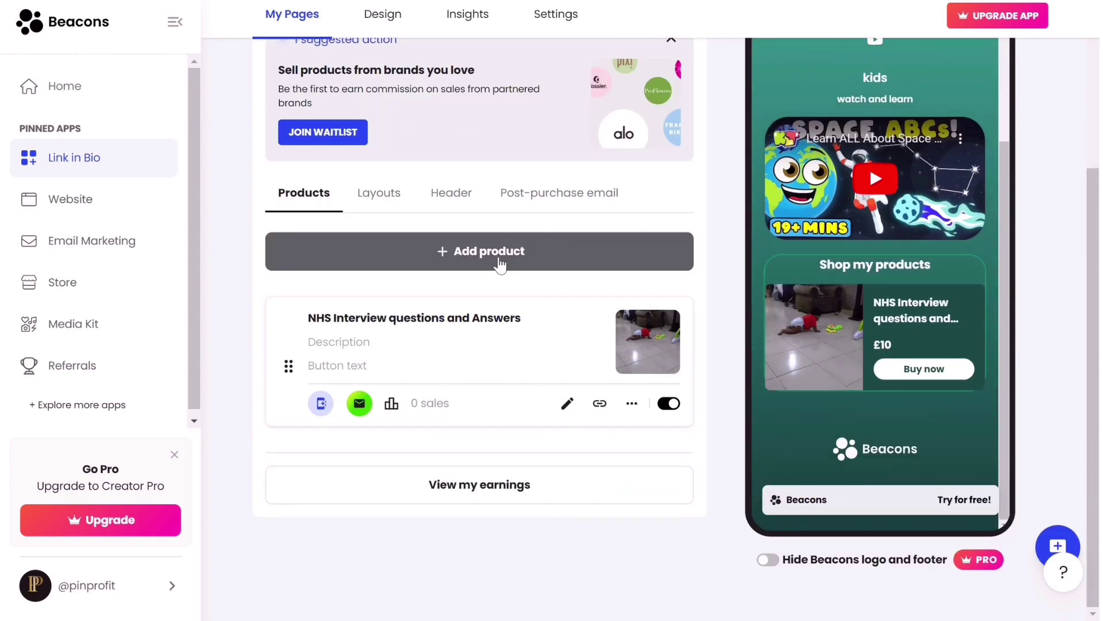
pyautogui.click(458, 197)
pyautogui.click(390, 293)
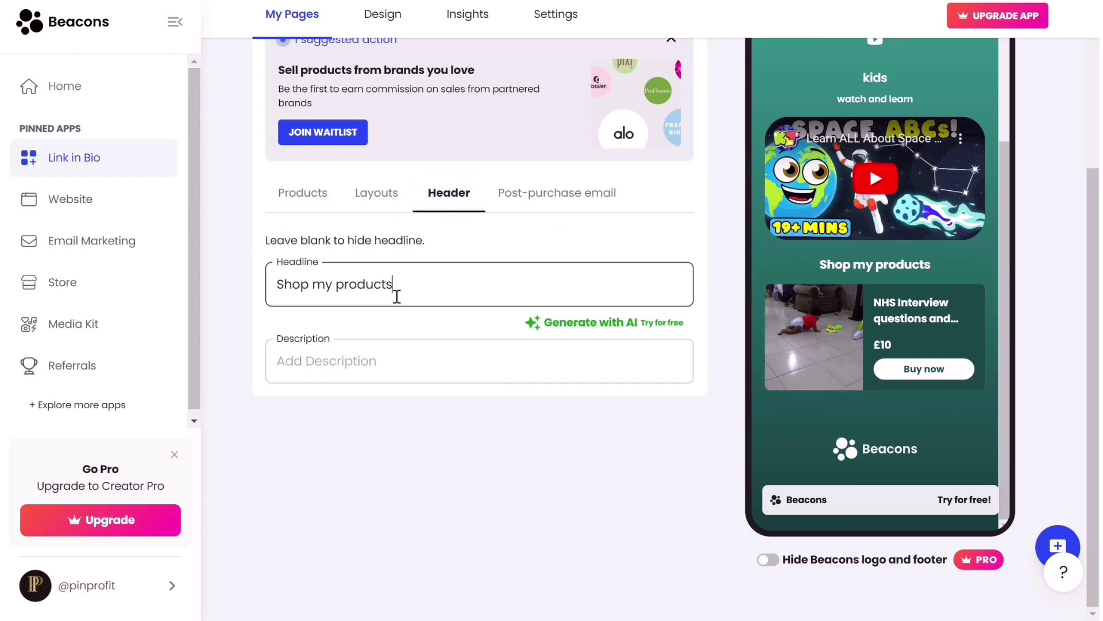
pyautogui.press('BackSpace')
pyautogui.press('BackSpace')
pyautogui.press('BackSpace')
pyautogui.press('BackSpace')
pyautogui.press('BackSpace')
pyautogui.press('BackSpace')
pyautogui.press('BackSpace')
pyautogui.press('BackSpace')
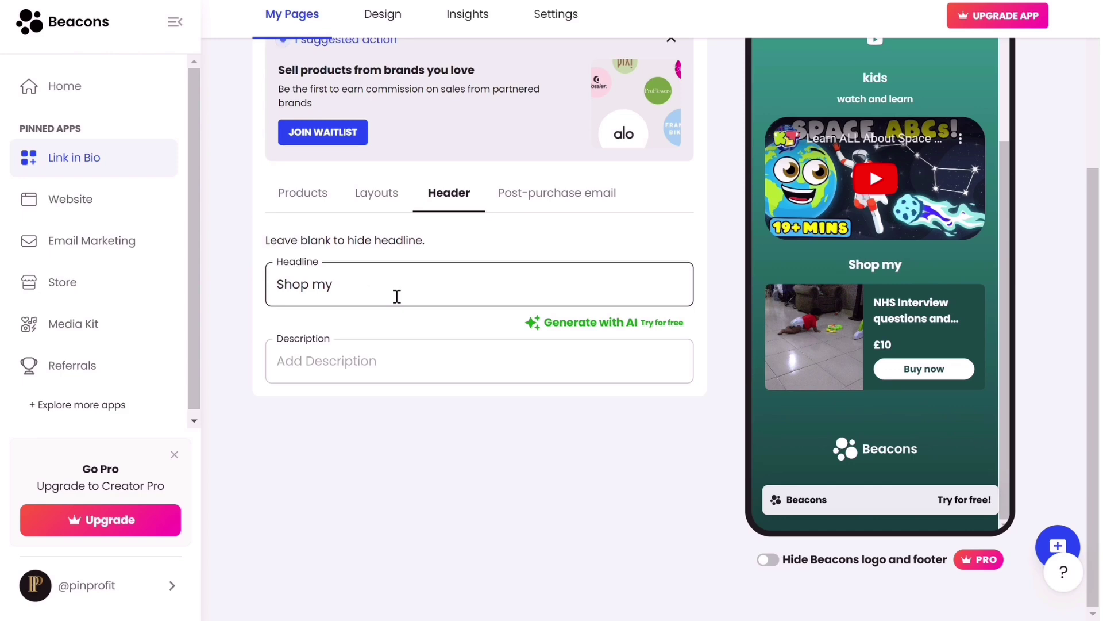
pyautogui.press('BackSpace')
pyautogui.press('BackSpace')
pyautogui.press('BackSpace')
pyautogui.press('BackSpace')
pyautogui.press('BackSpace')
pyautogui.press('BackSpace')
pyautogui.press('BackSpace')
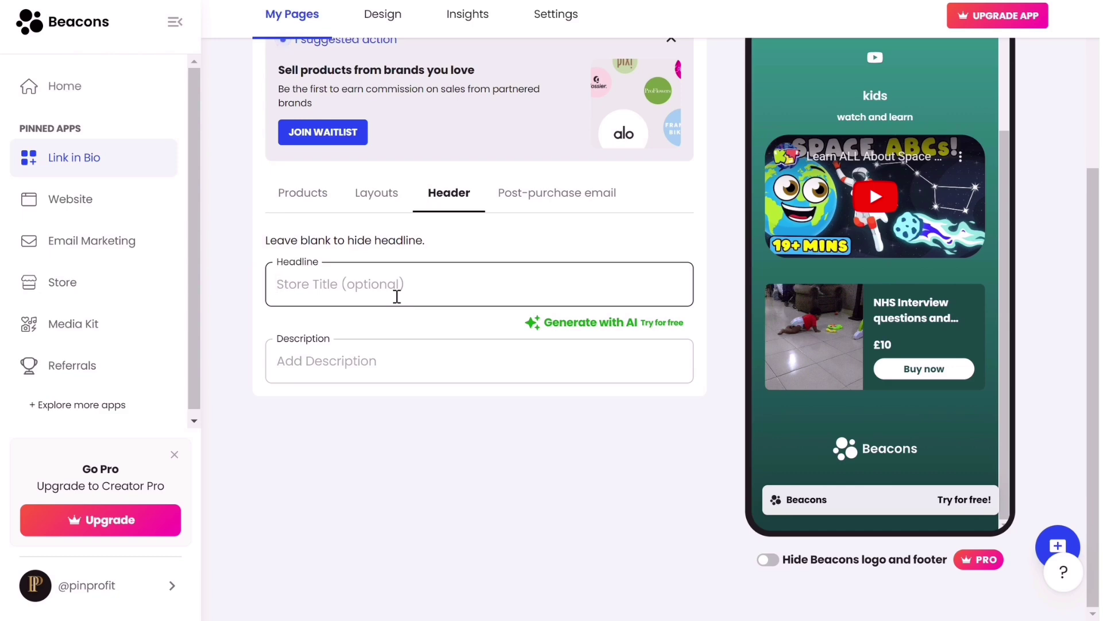
pyautogui.write('S')
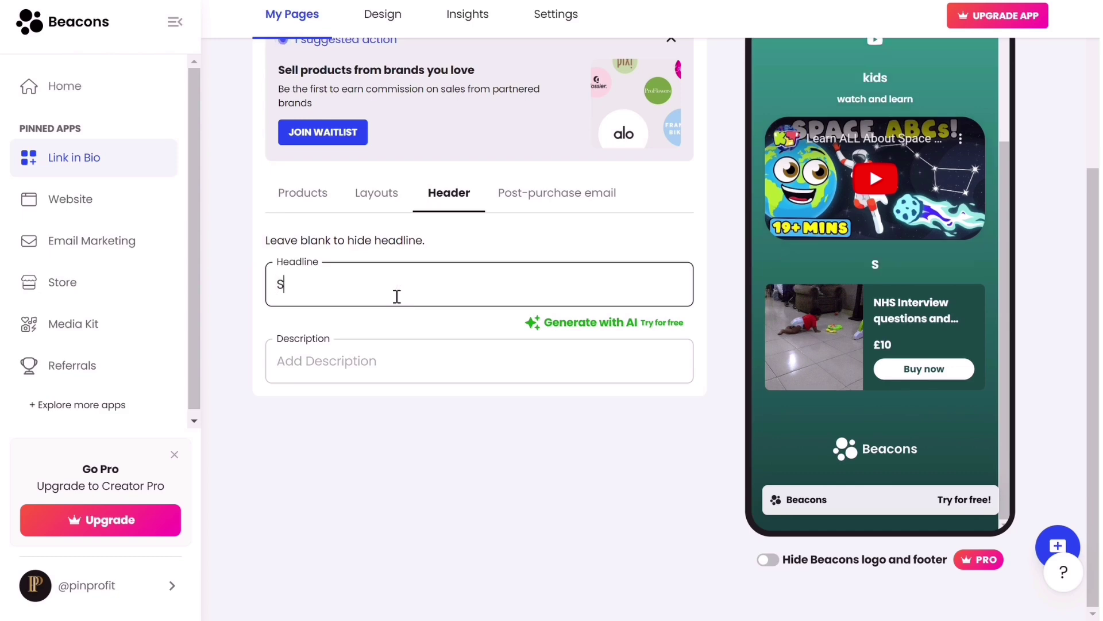
pyautogui.write('HOP NOW')
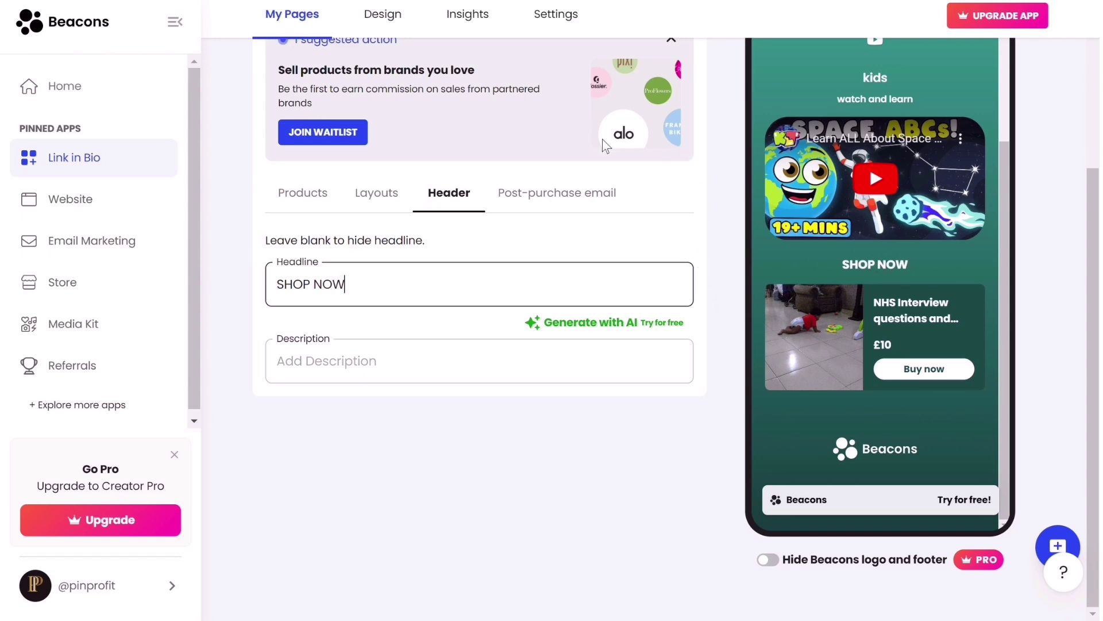
pyautogui.scroll(1, 705, 258)
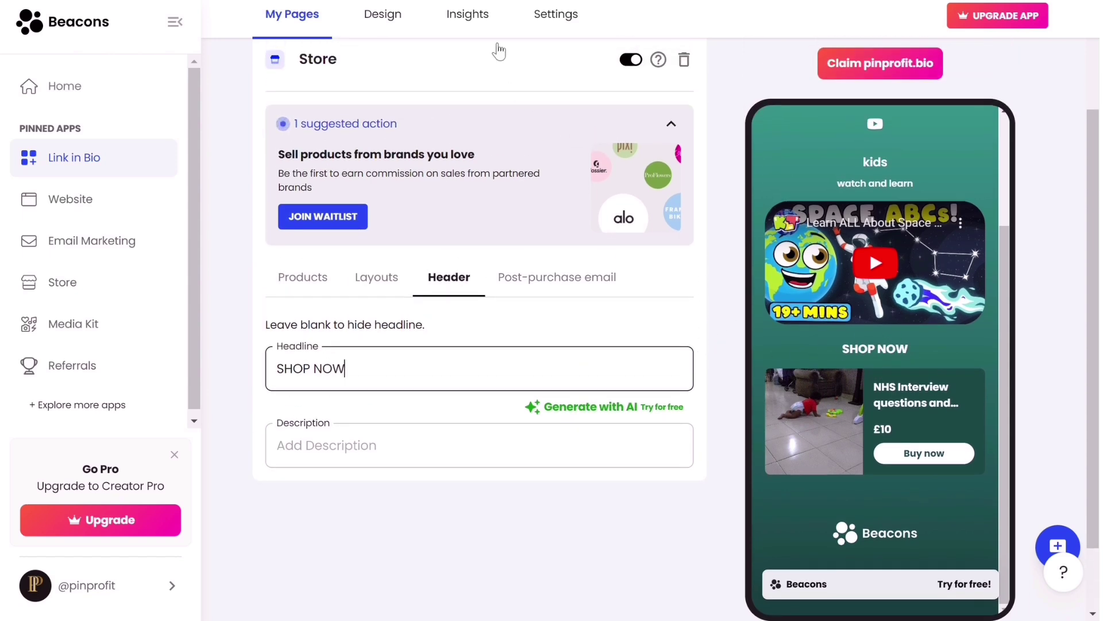
# Step: Try Grid and Carousel layouts for the store products, then settle on Text Right
pyautogui.click(381, 281)
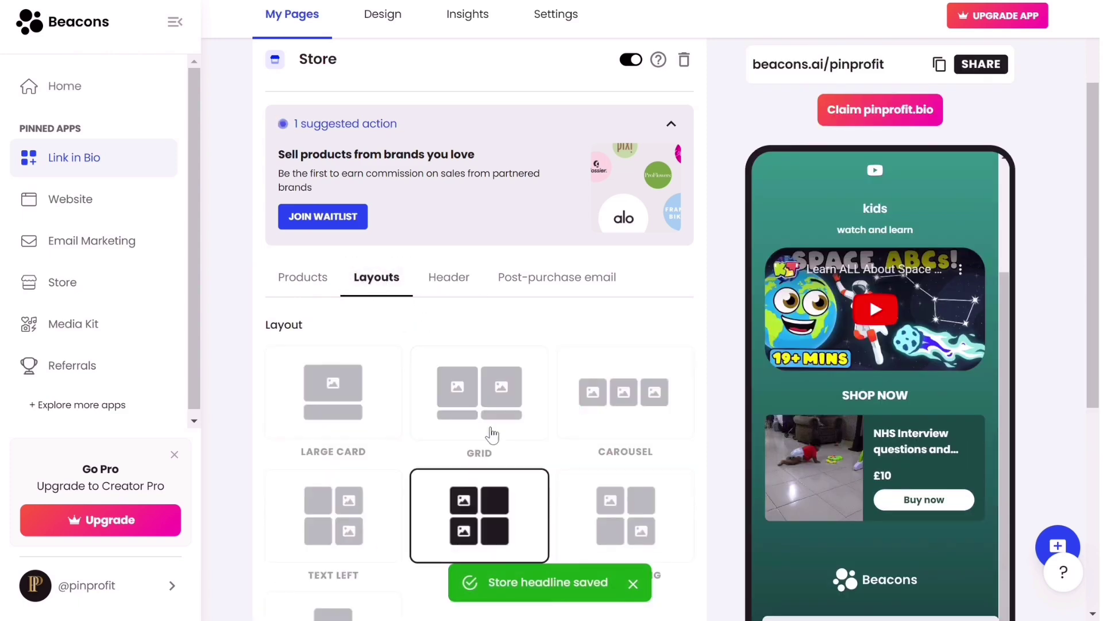
pyautogui.click(487, 391)
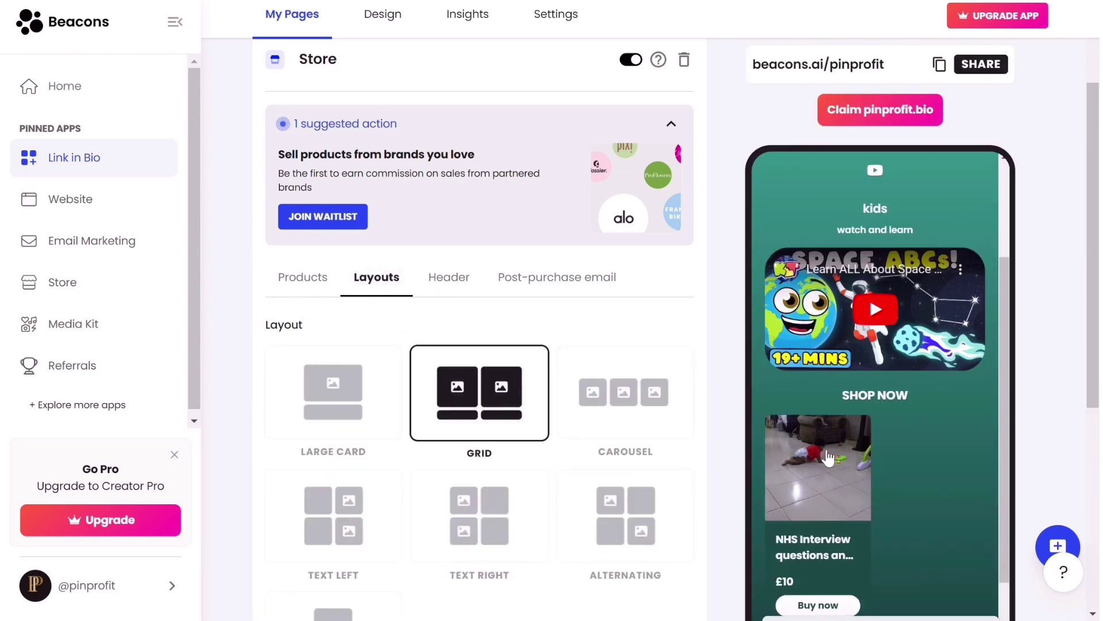
pyautogui.click(650, 403)
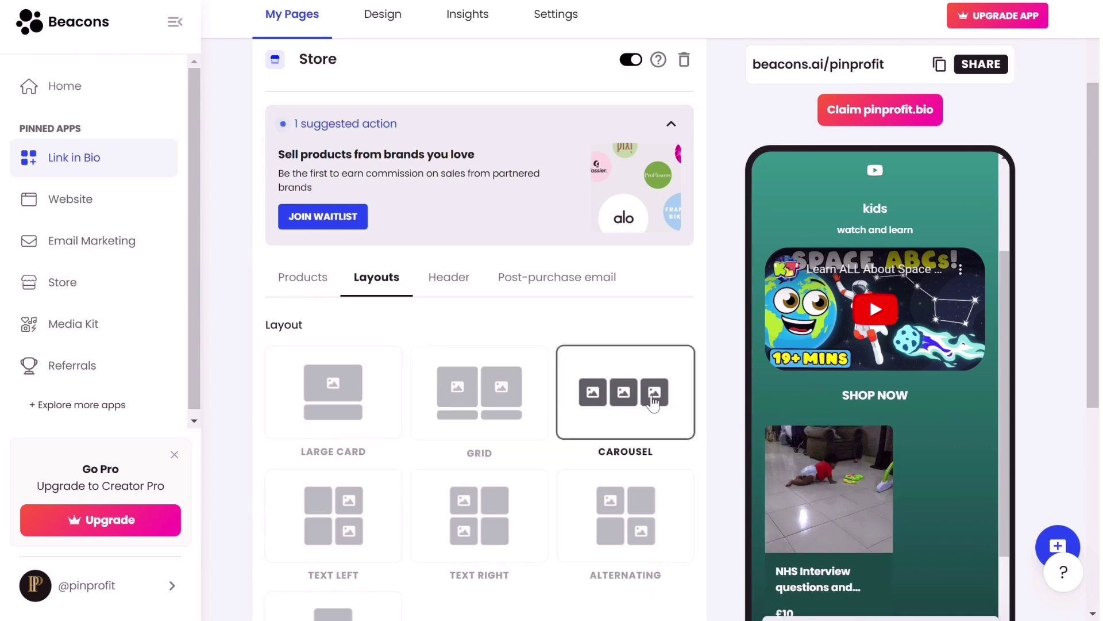
pyautogui.click(468, 513)
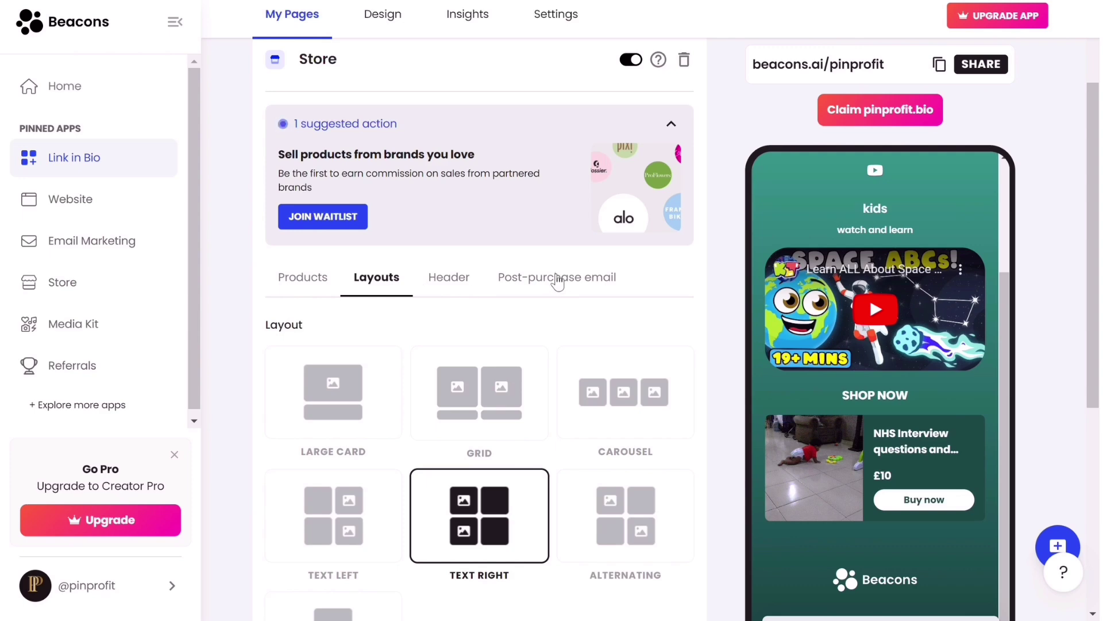
# Step: Review the Post-purchase email settings, then return to the store's product list
pyautogui.click(557, 282)
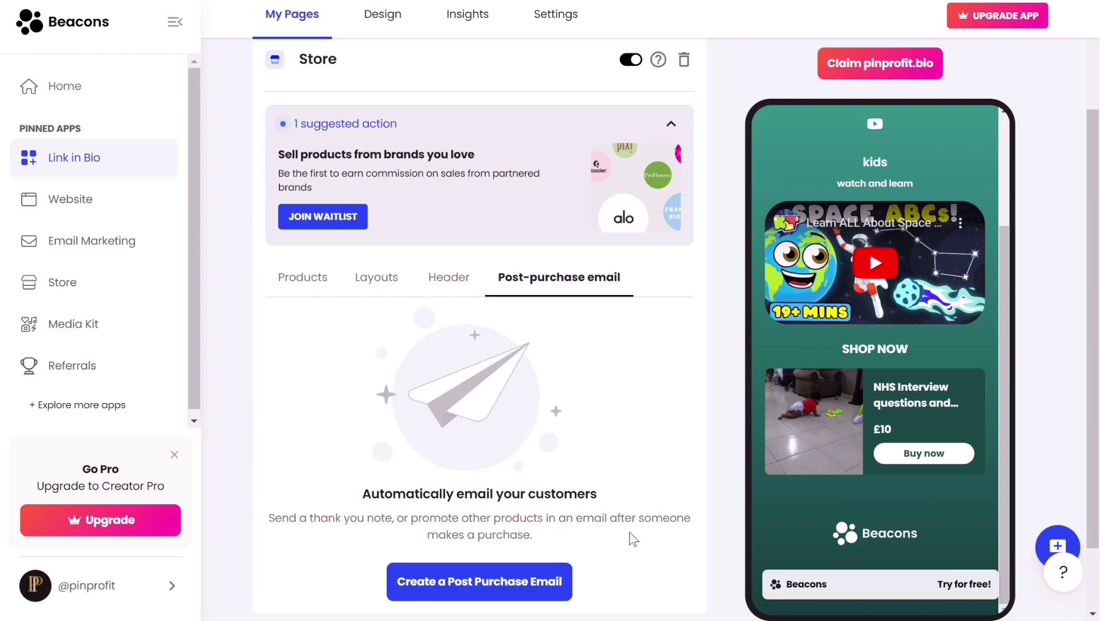
pyautogui.click(310, 268)
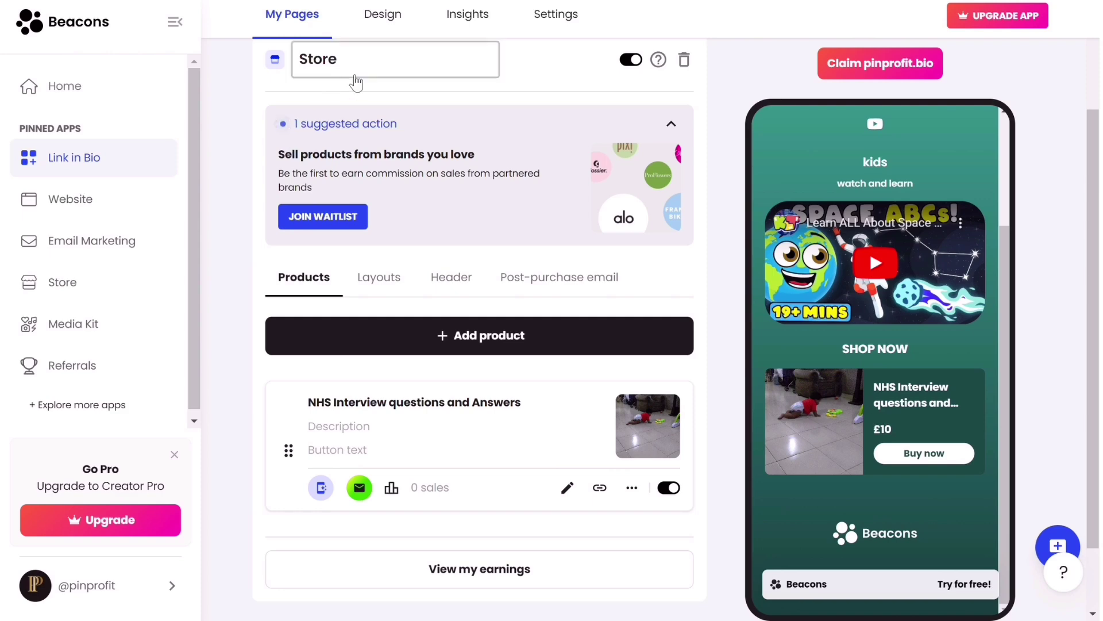
pyautogui.scroll(2, 356, 82)
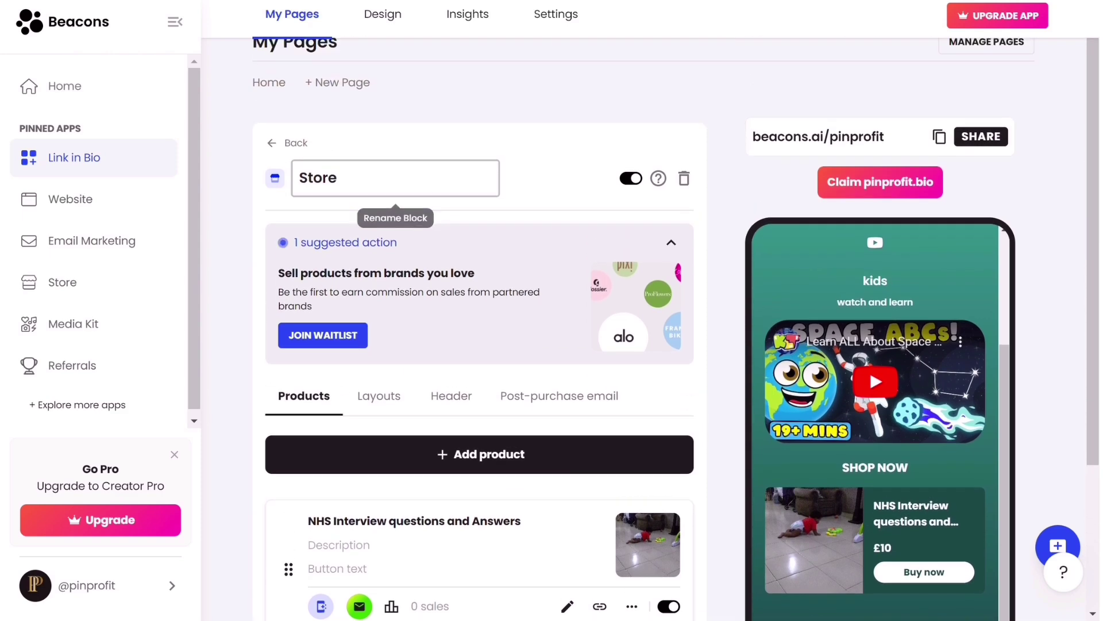
# Step: Close the Store block and scroll down to the page's Bio field
pyautogui.click(295, 144)
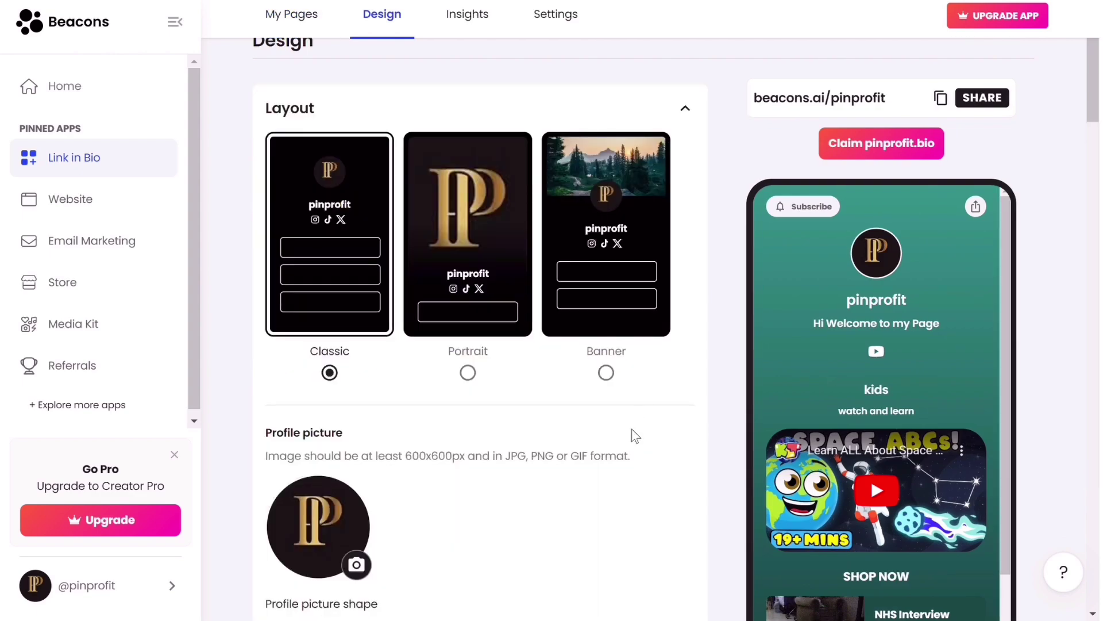
pyautogui.scroll(-8, 632, 435)
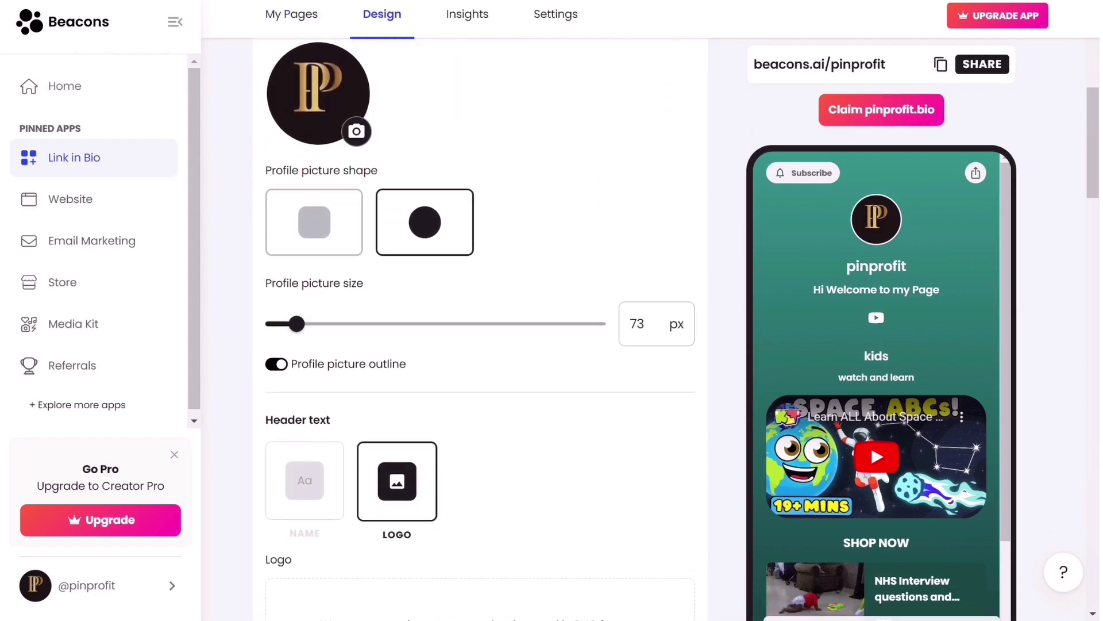
pyautogui.scroll(-2, 480, 327)
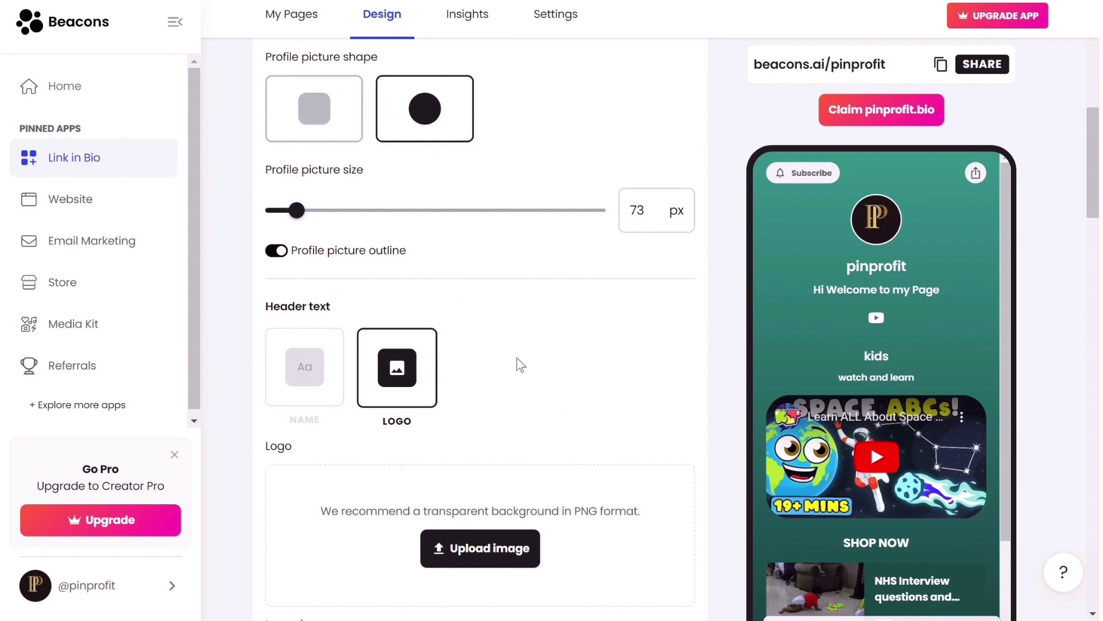
pyautogui.scroll(-9, 520, 365)
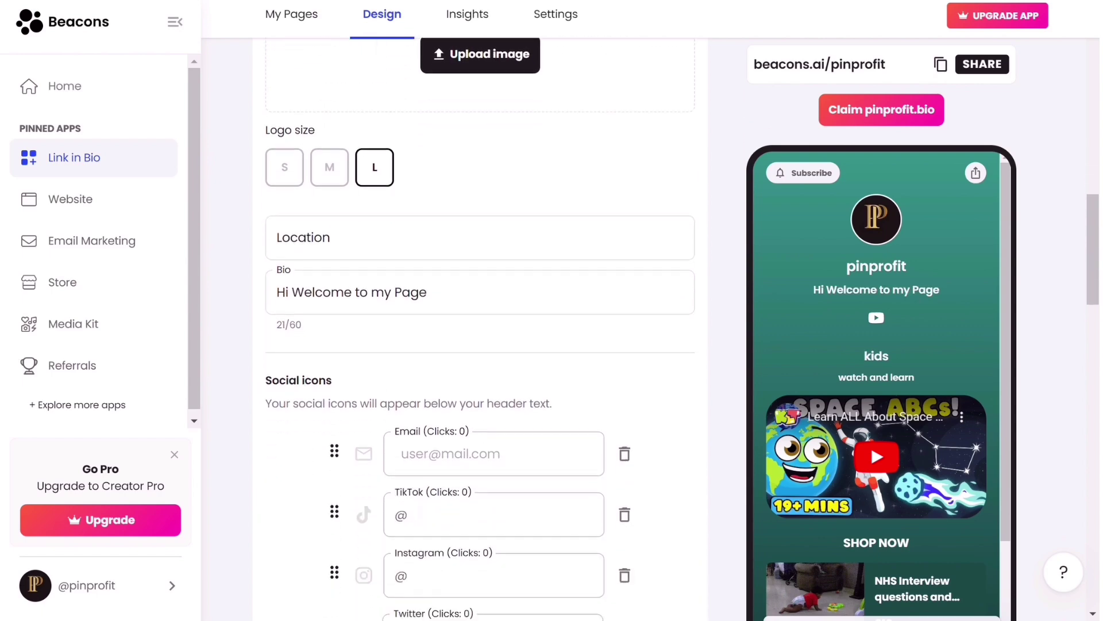
pyautogui.scroll(-1, 512, 362)
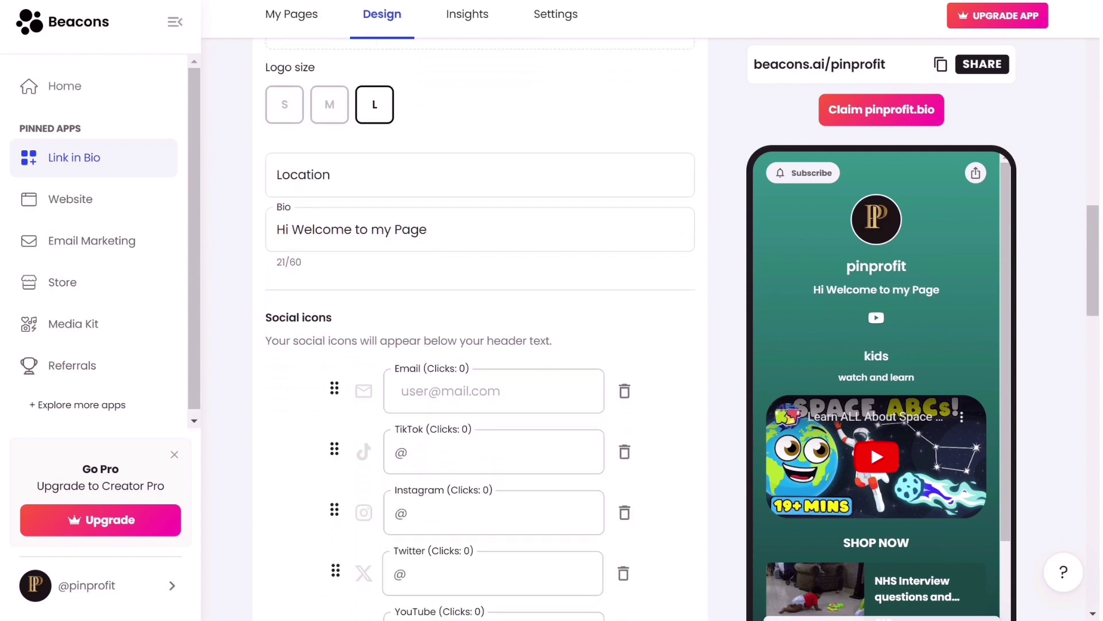
# Step: Change the bio's last word from 'Page' to 'store', correcting the capitalised 'Y STORE'
pyautogui.click(448, 242)
pyautogui.press('BackSpace')
pyautogui.press('BackSpace')
pyautogui.press('BackSpace')
pyautogui.press('BackSpace')
pyautogui.press('BackSpace')
pyautogui.press('BackSpace')
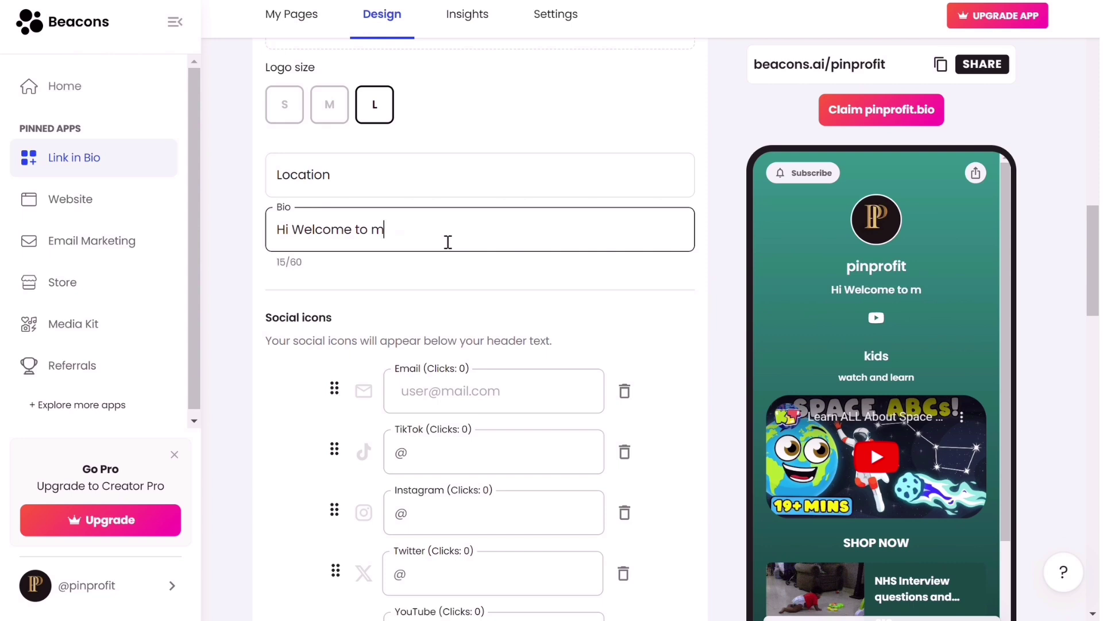
pyautogui.write('Y ST')
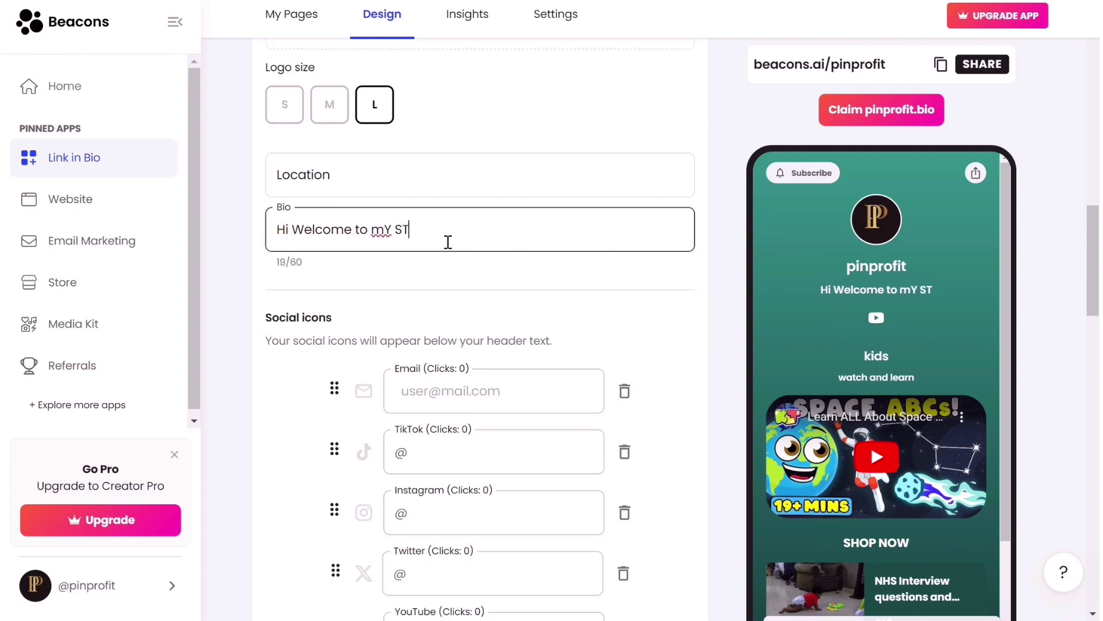
pyautogui.write('ORE')
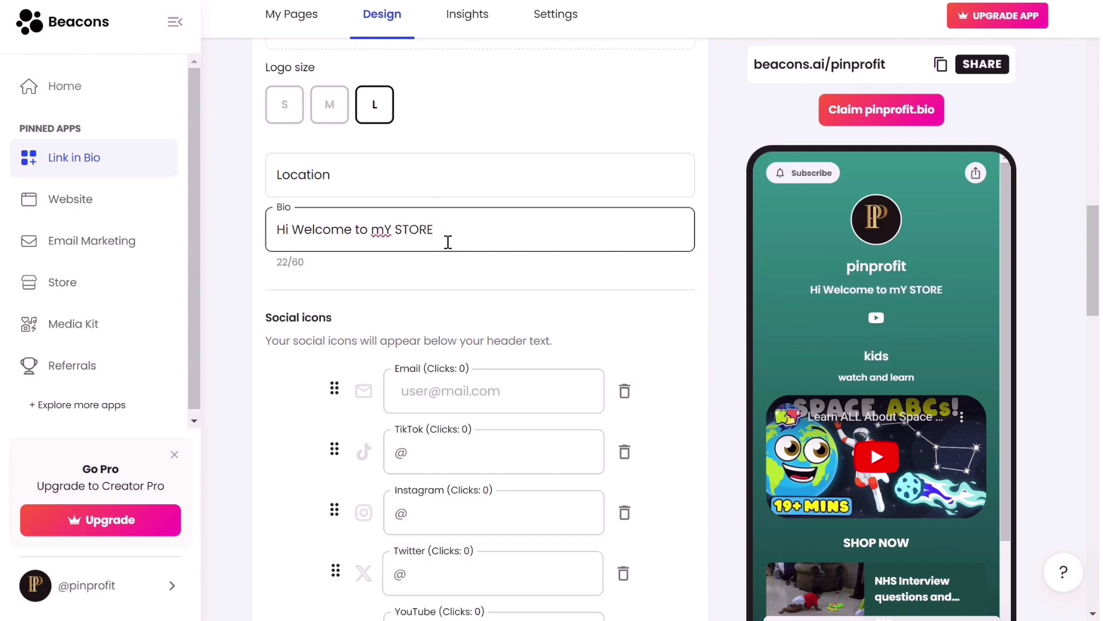
pyautogui.press('BackSpace')
pyautogui.press('BackSpace')
pyautogui.press('BackSpace')
pyautogui.press('BackSpace')
pyautogui.press('BackSpace')
pyautogui.press('BackSpace')
pyautogui.press('BackSpace')
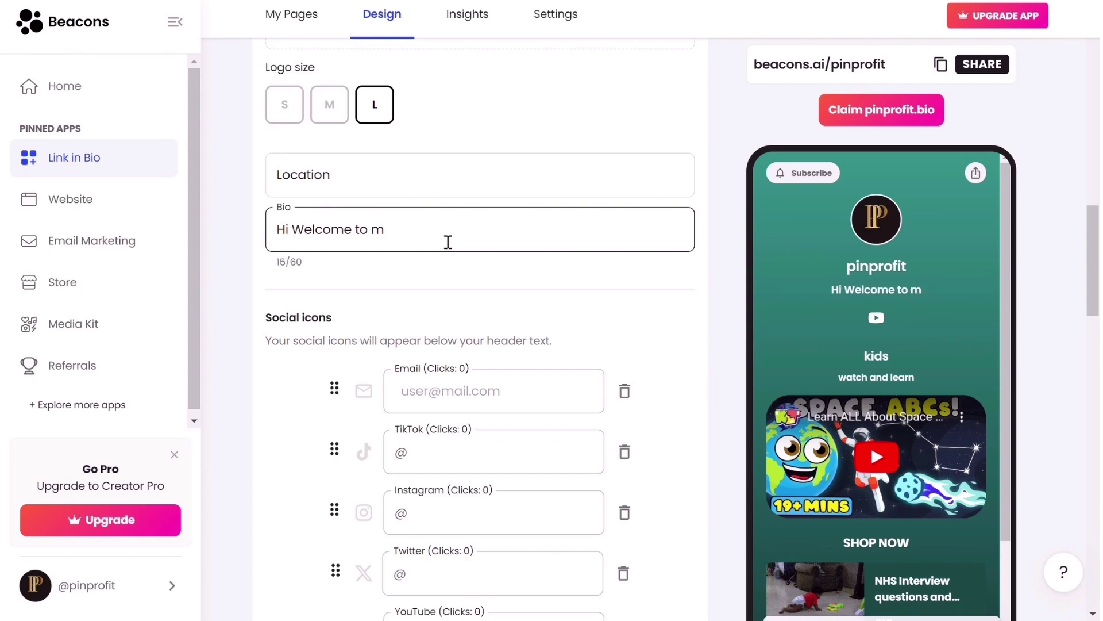
pyautogui.write('y s')
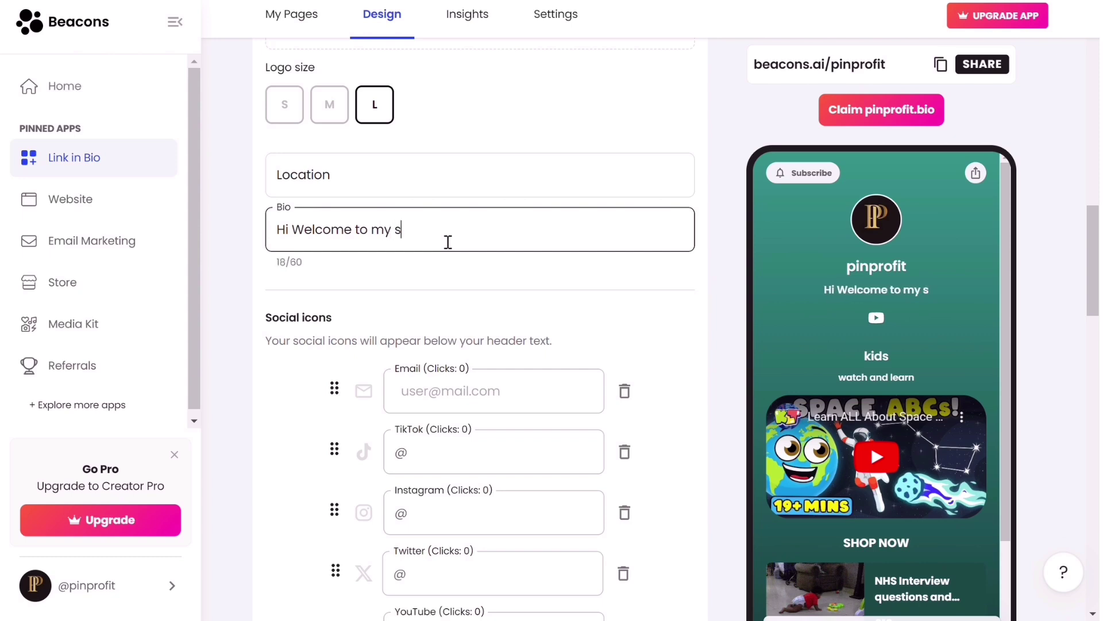
pyautogui.write('tore')
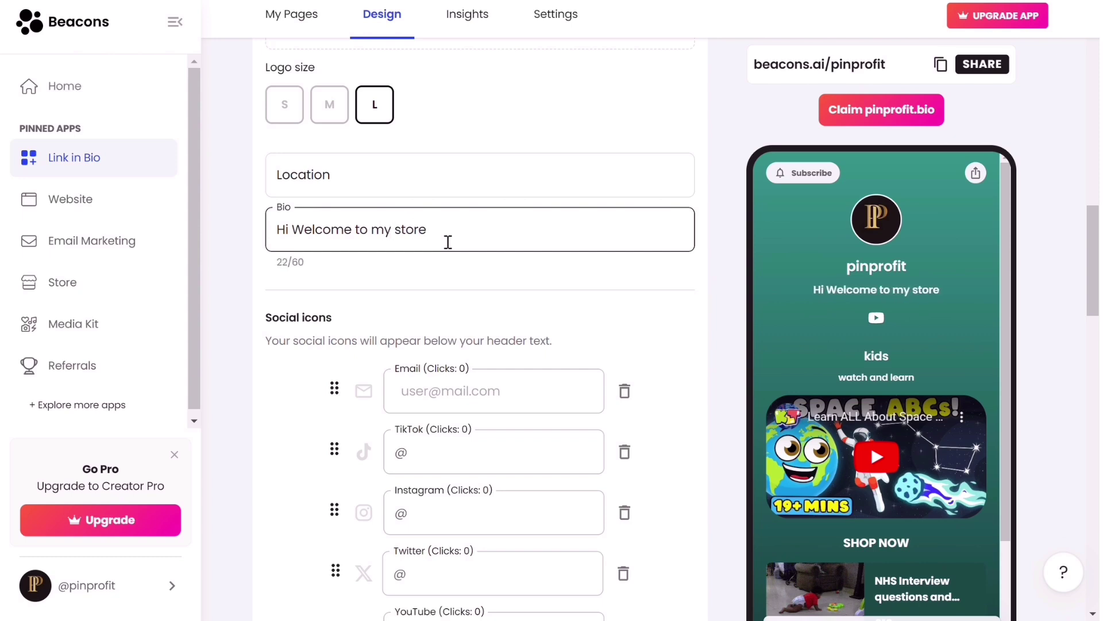
pyautogui.scroll(-2, 448, 242)
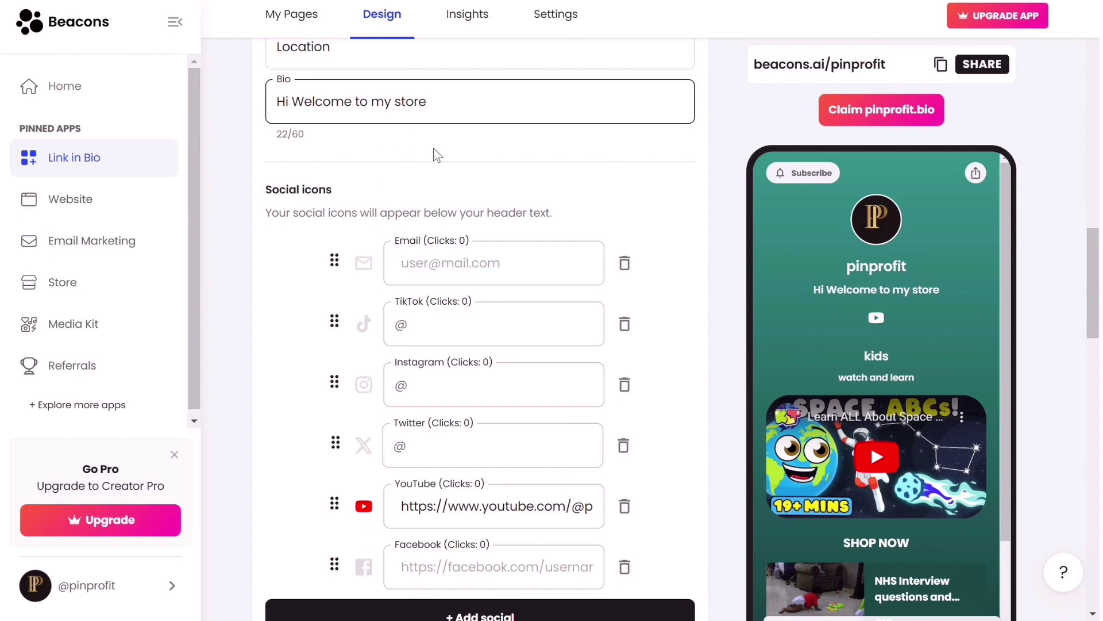
# Step: Enter the creator's Instagram handle, then start the same handle in the TikTok field
pyautogui.click(429, 390)
pyautogui.write('ucg')
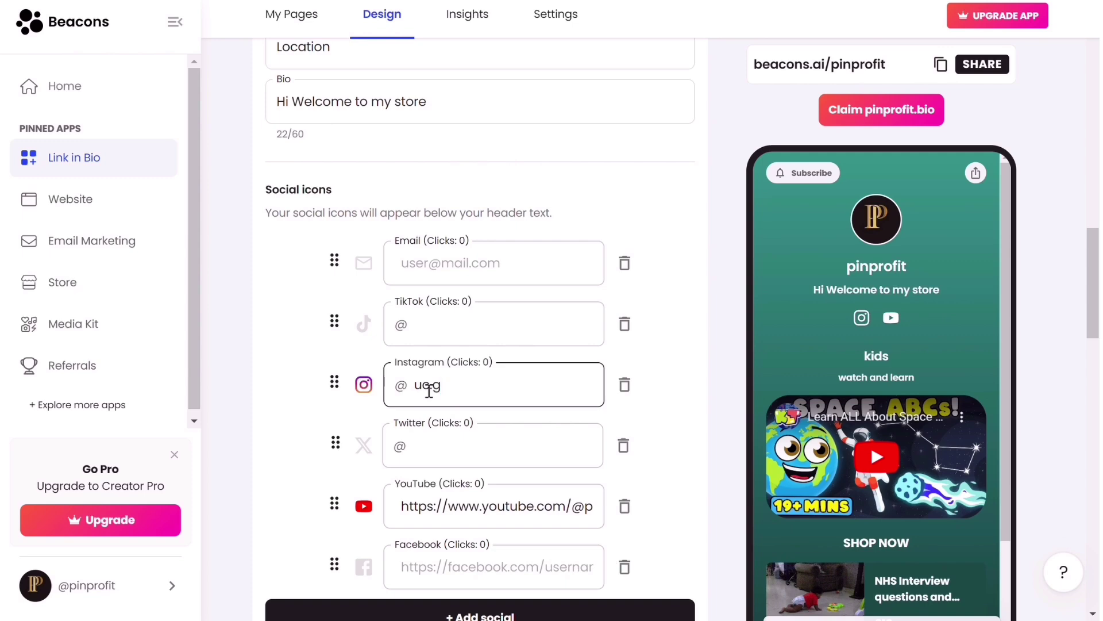
pyautogui.write('wen')
pyautogui.click(429, 385)
pyautogui.write('.')
pyautogui.press('End')
pyautogui.click(428, 339)
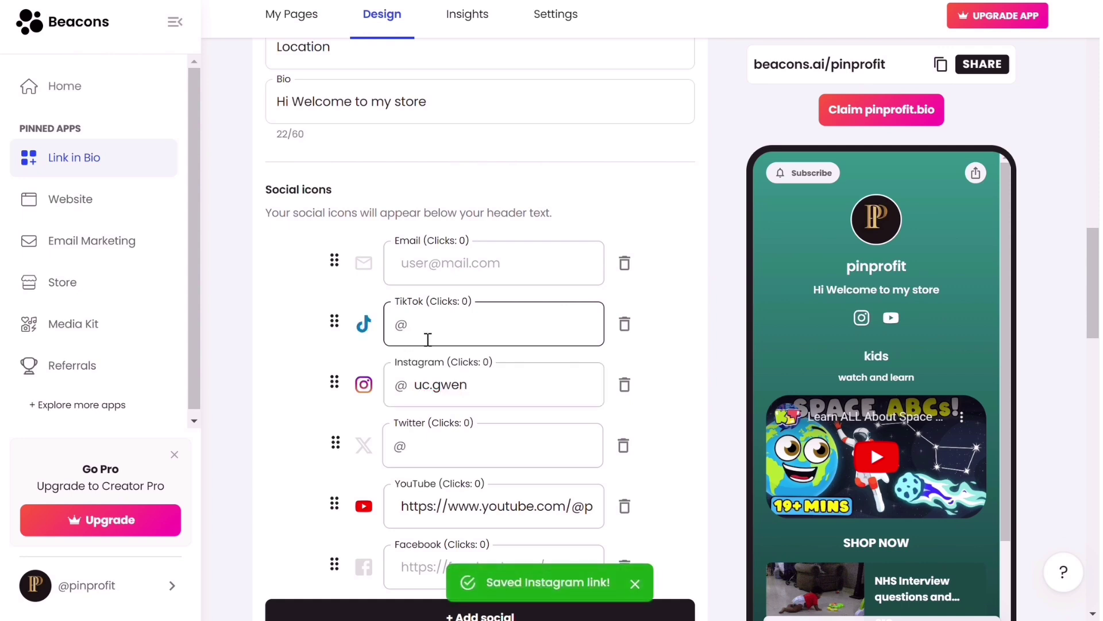
pyautogui.write('uc.')
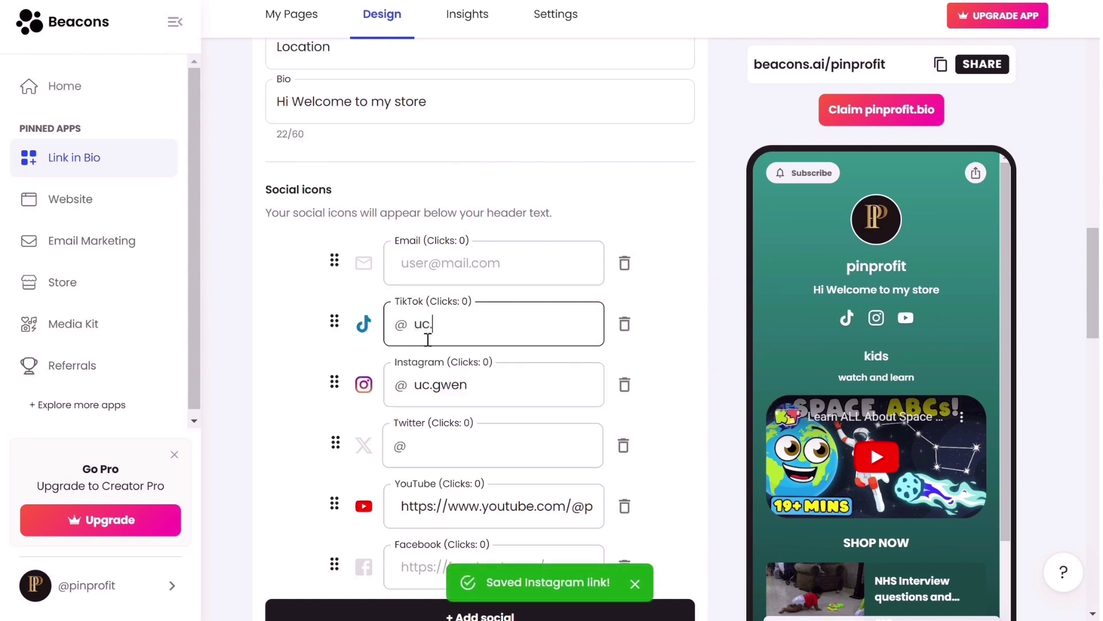
pyautogui.write('gwe')
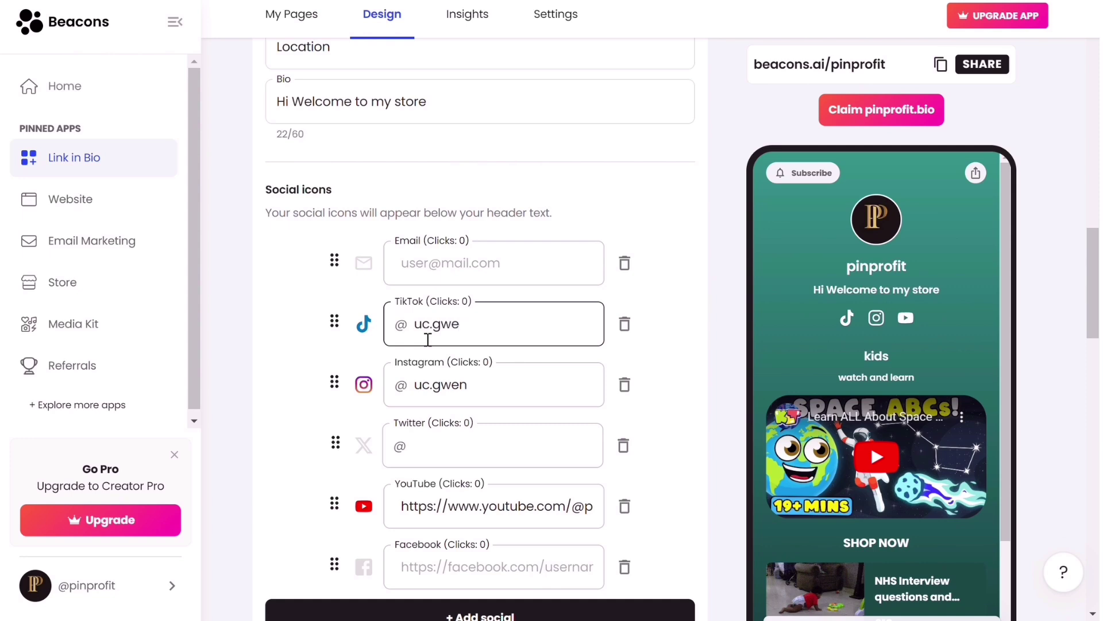
pyautogui.write('n')
# Step: Enter 'United Kingdom' as the profile location, capitalising its first letter
pyautogui.scroll(4, 480, 322)
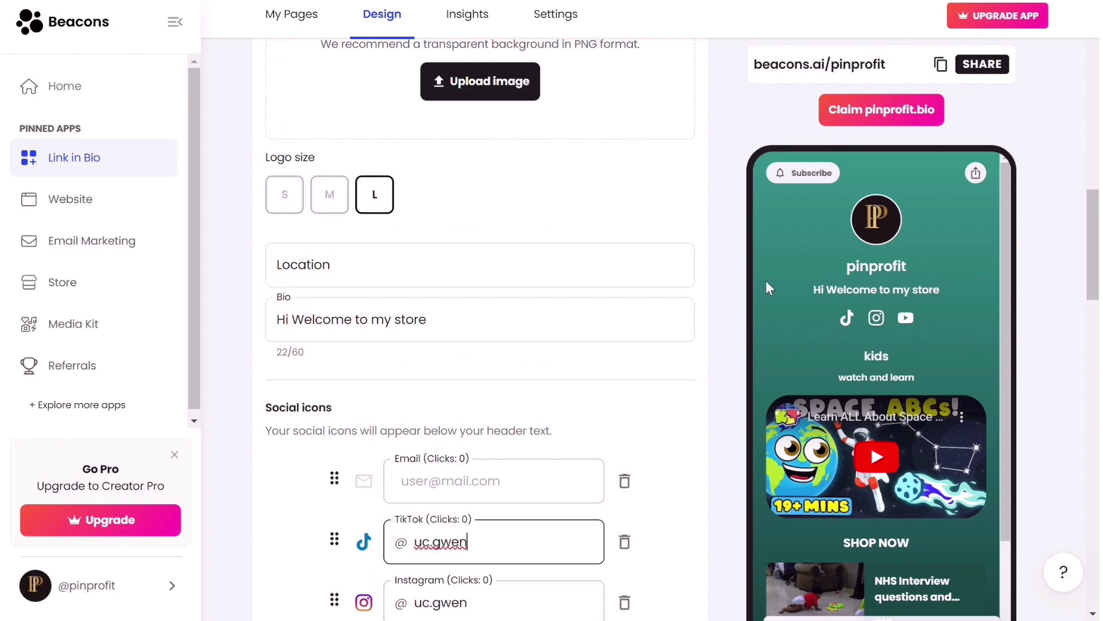
pyautogui.click(624, 284)
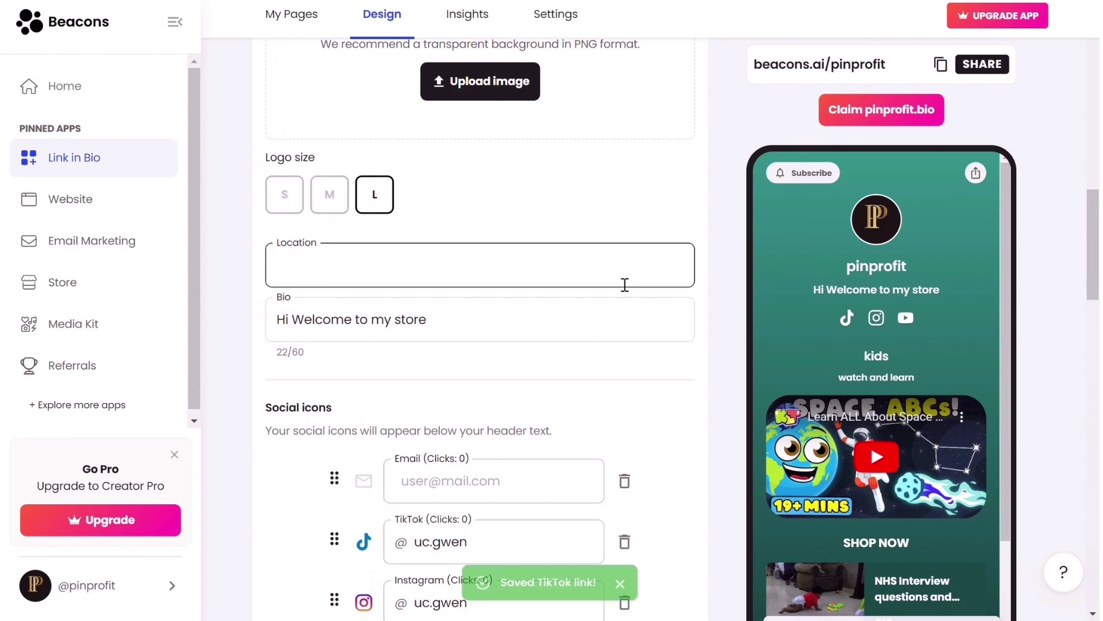
pyautogui.write('u')
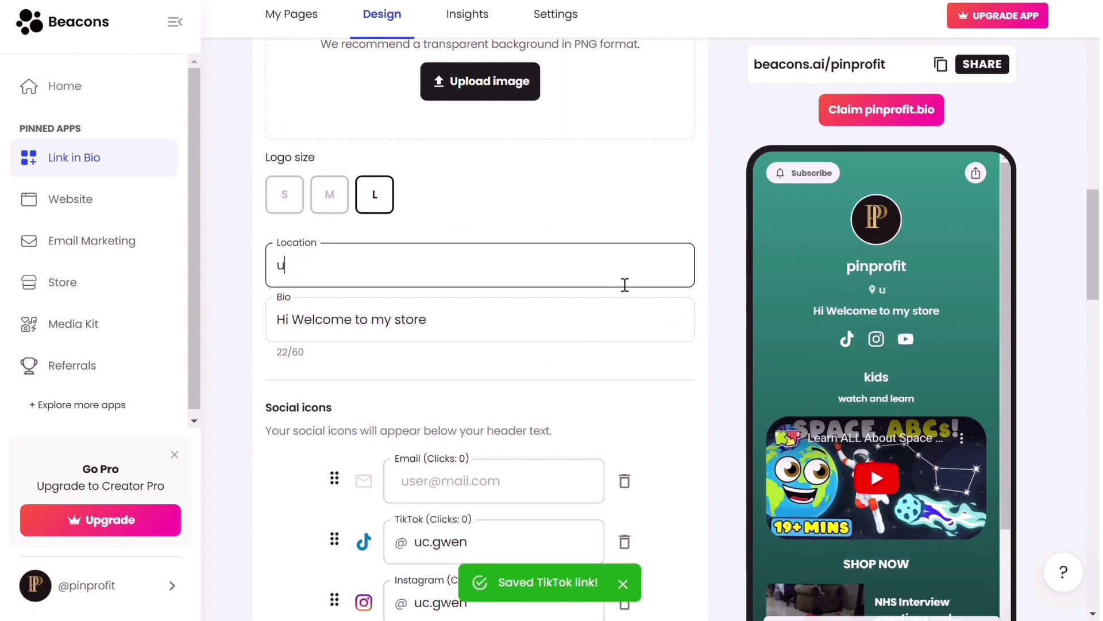
pyautogui.write('nite')
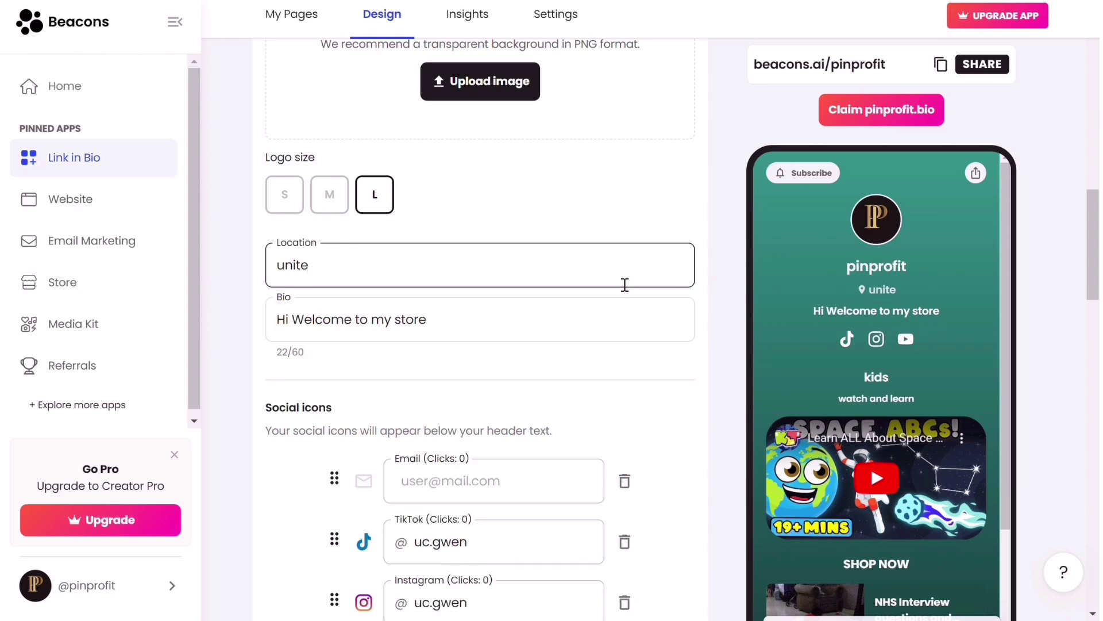
pyautogui.write('d King')
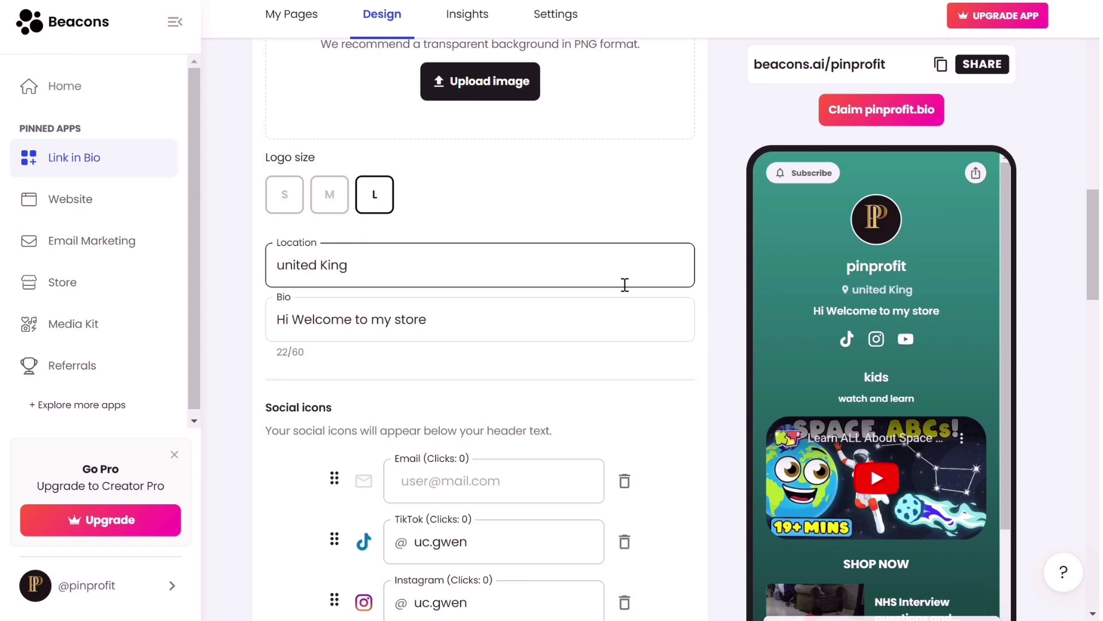
pyautogui.write('dom')
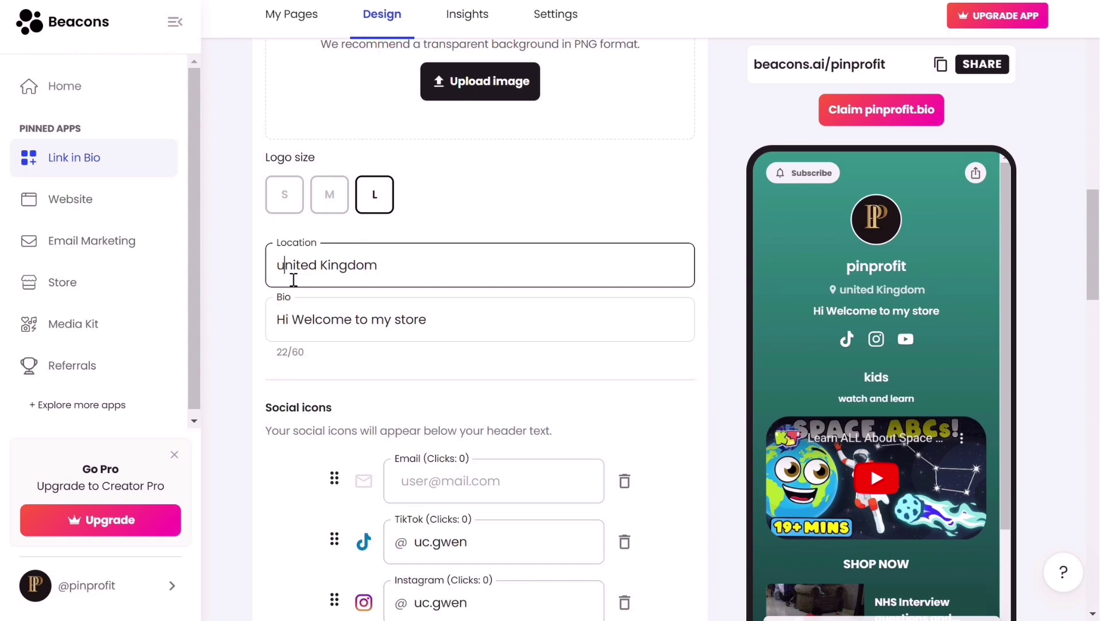
pyautogui.press('Home')
pyautogui.press('Delete')
pyautogui.write('U')
pyautogui.scroll(3, 293, 279)
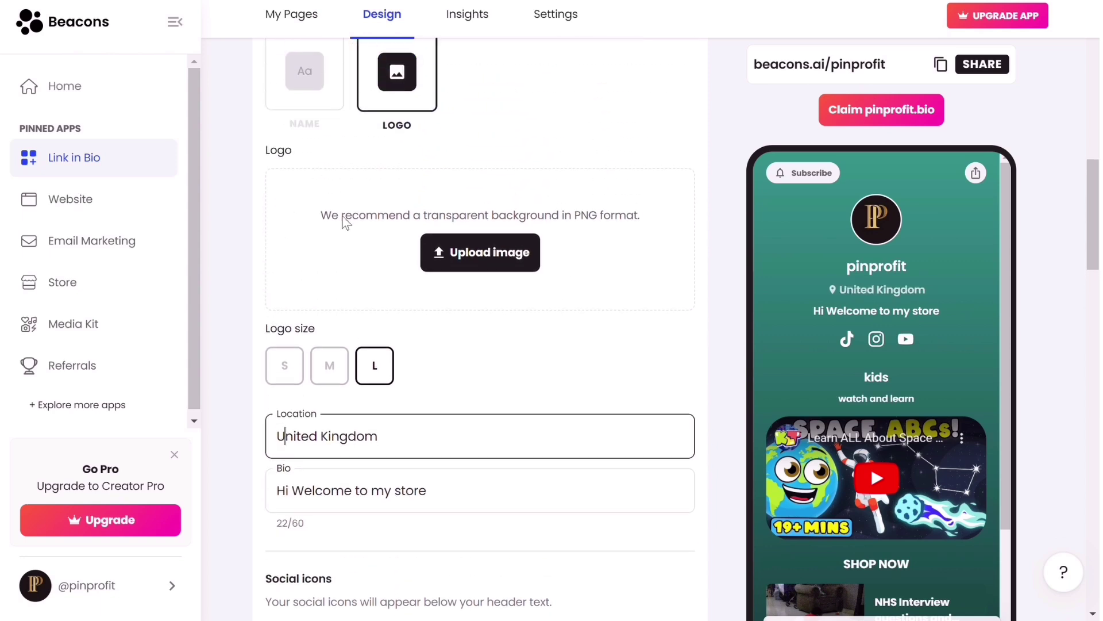
pyautogui.click(327, 375)
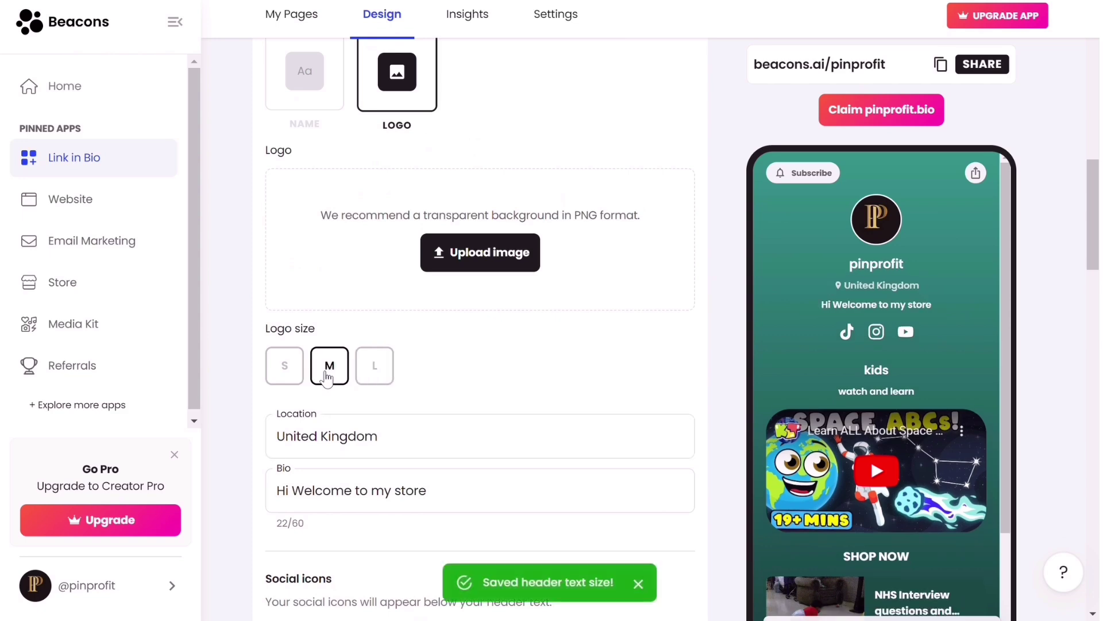
pyautogui.click(292, 378)
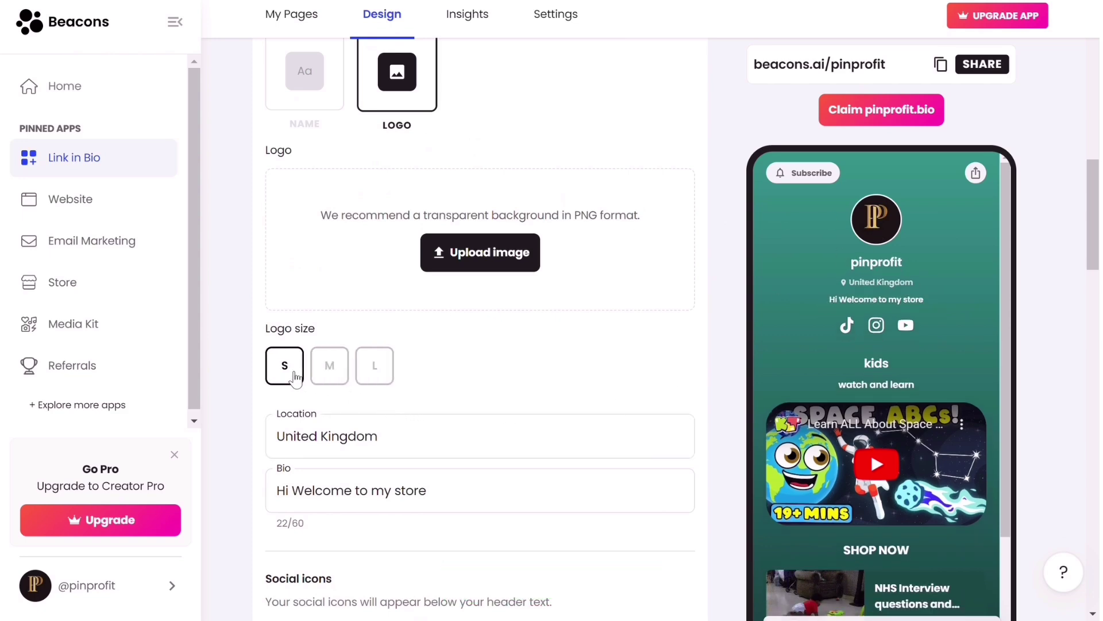
pyautogui.click(389, 380)
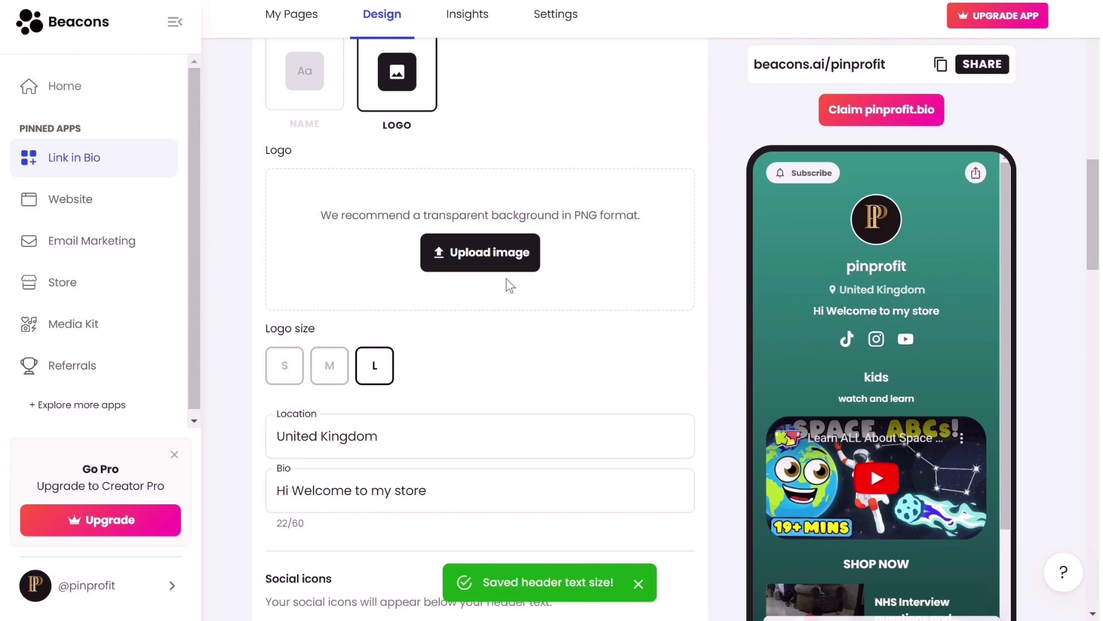
pyautogui.scroll(4, 511, 286)
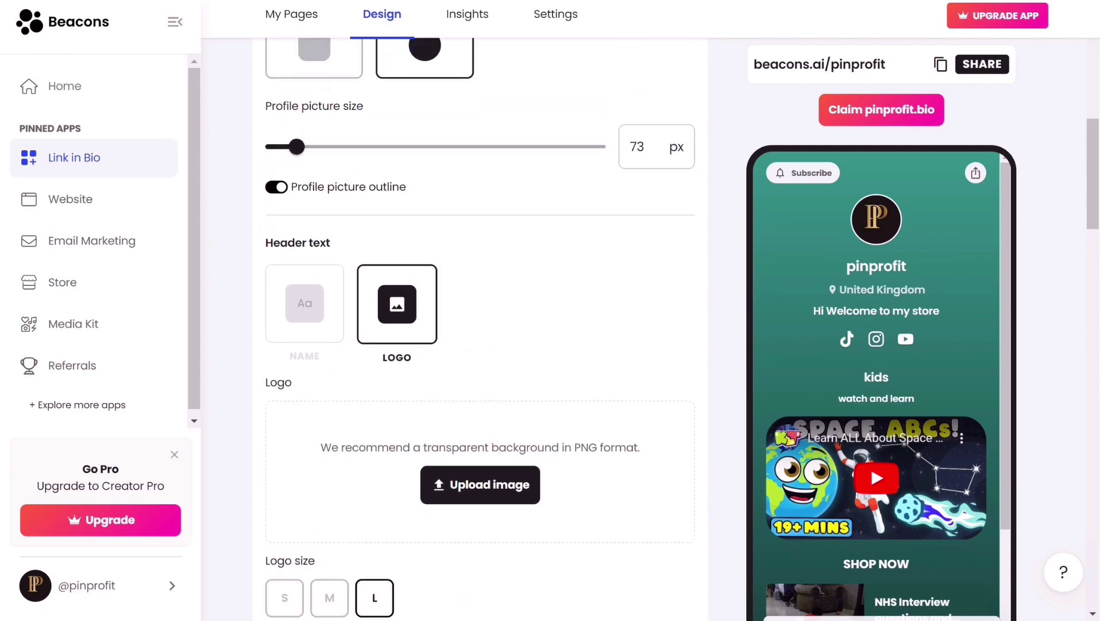
pyautogui.click(303, 335)
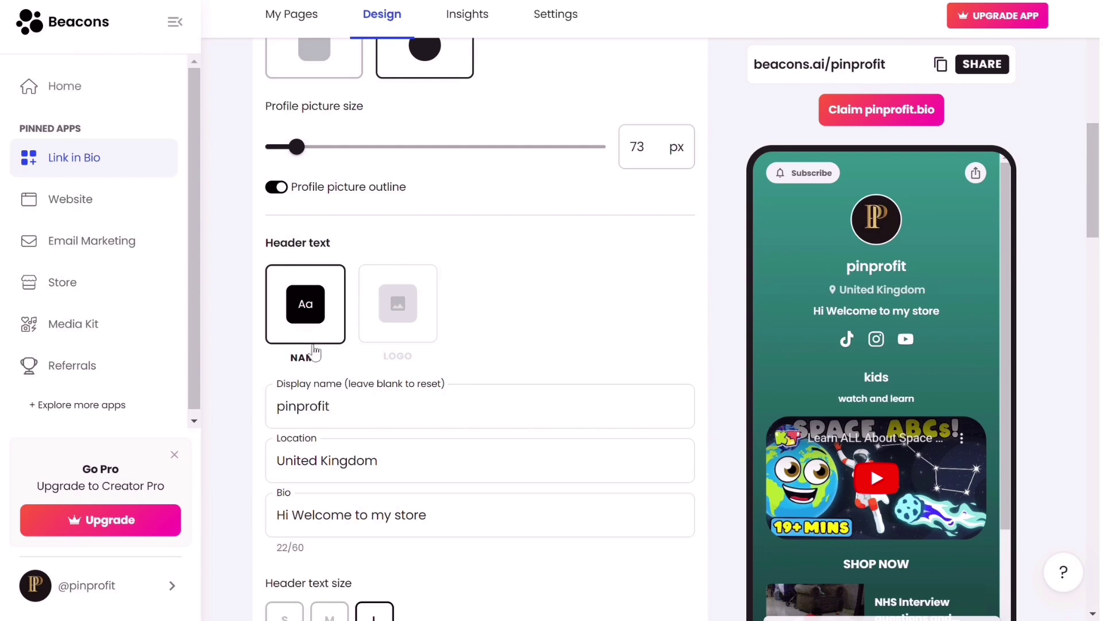
pyautogui.click(418, 305)
# Step: Try profile picture sizes 142 and 246 px, then settle on 84 px
pyautogui.scroll(3, 419, 306)
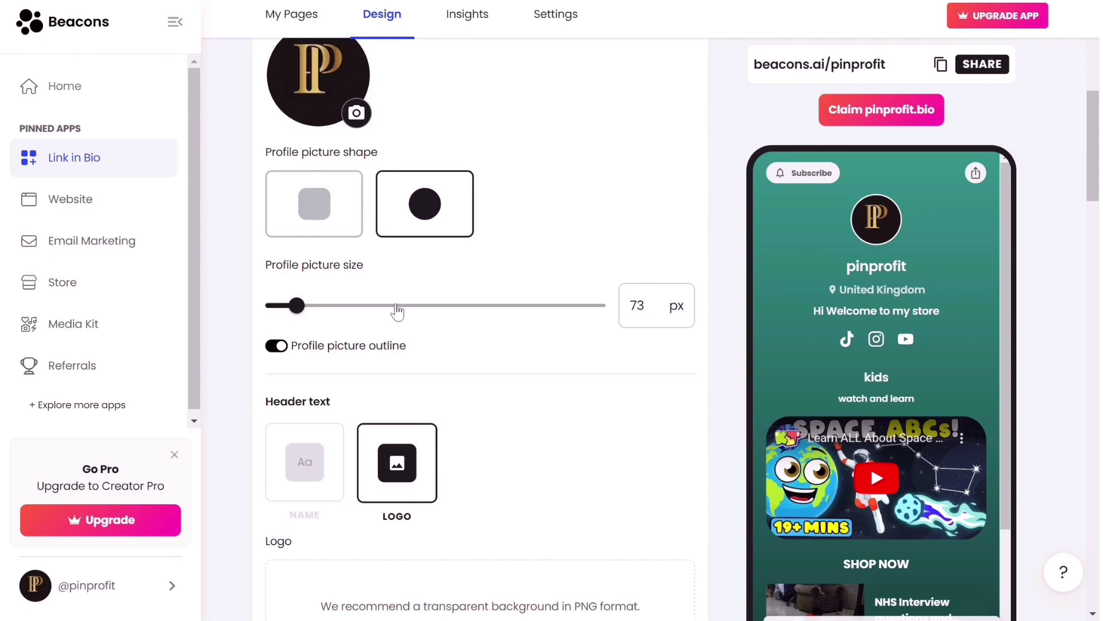
pyautogui.click(391, 306)
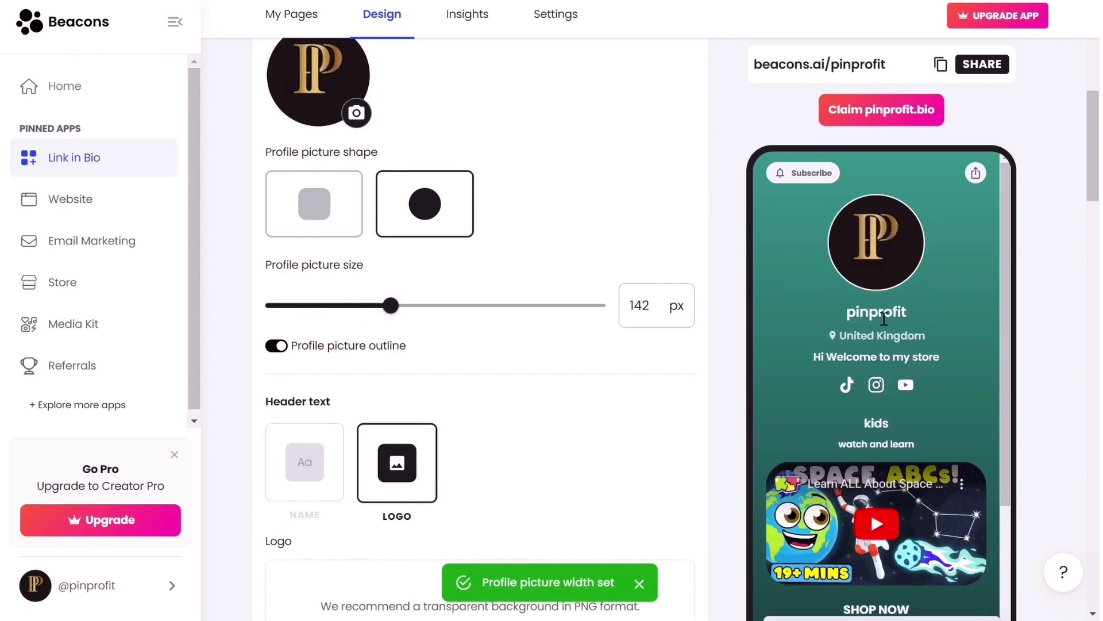
pyautogui.click(539, 315)
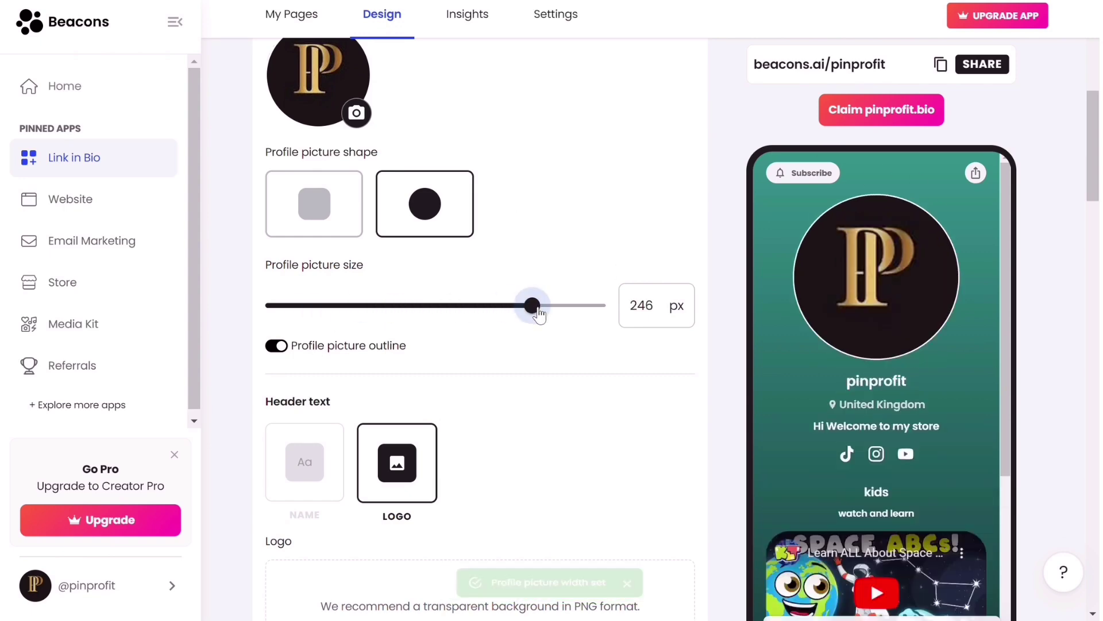
pyautogui.click(315, 305)
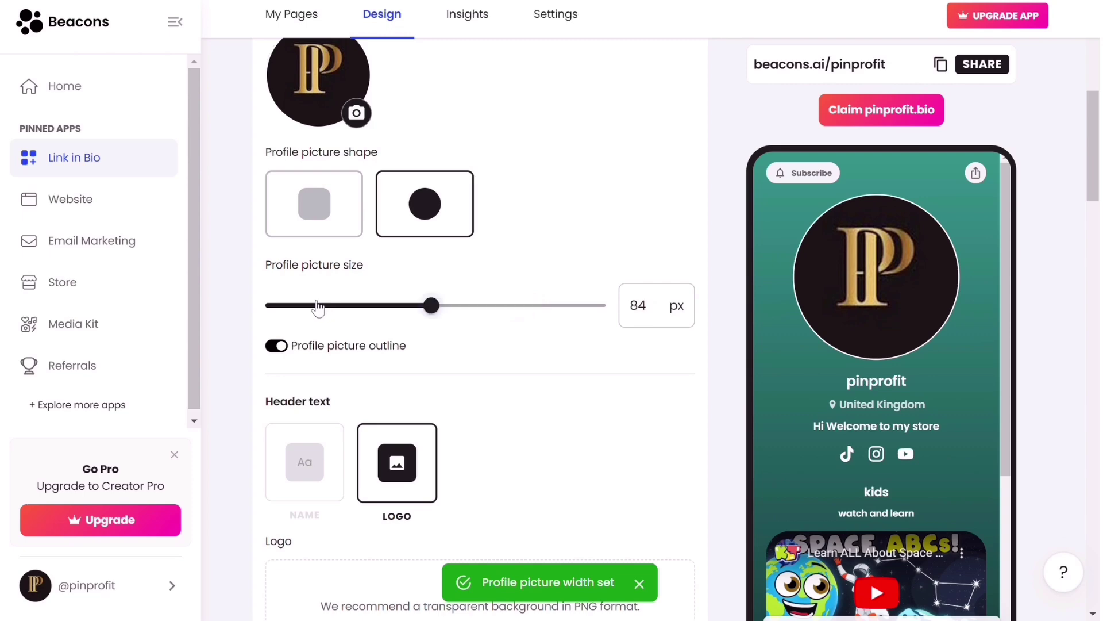
pyautogui.scroll(8, 317, 306)
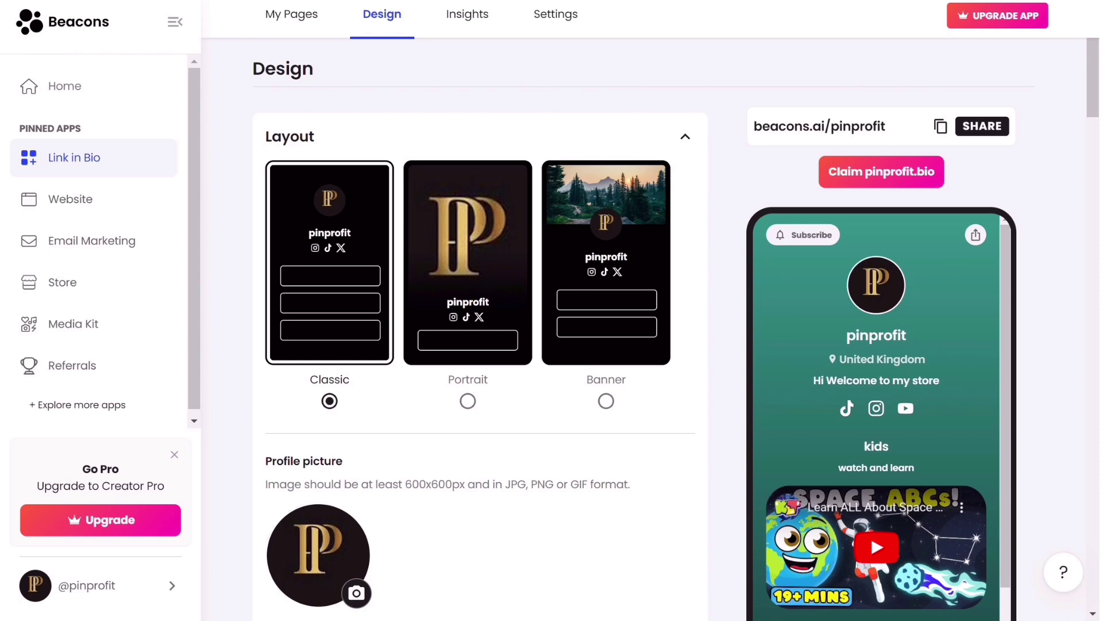
pyautogui.scroll(-3, 480, 287)
pyautogui.scroll(3, 480, 287)
# Step: Add a Links block from Quick Add on My Pages and start its first link
pyautogui.click(293, 17)
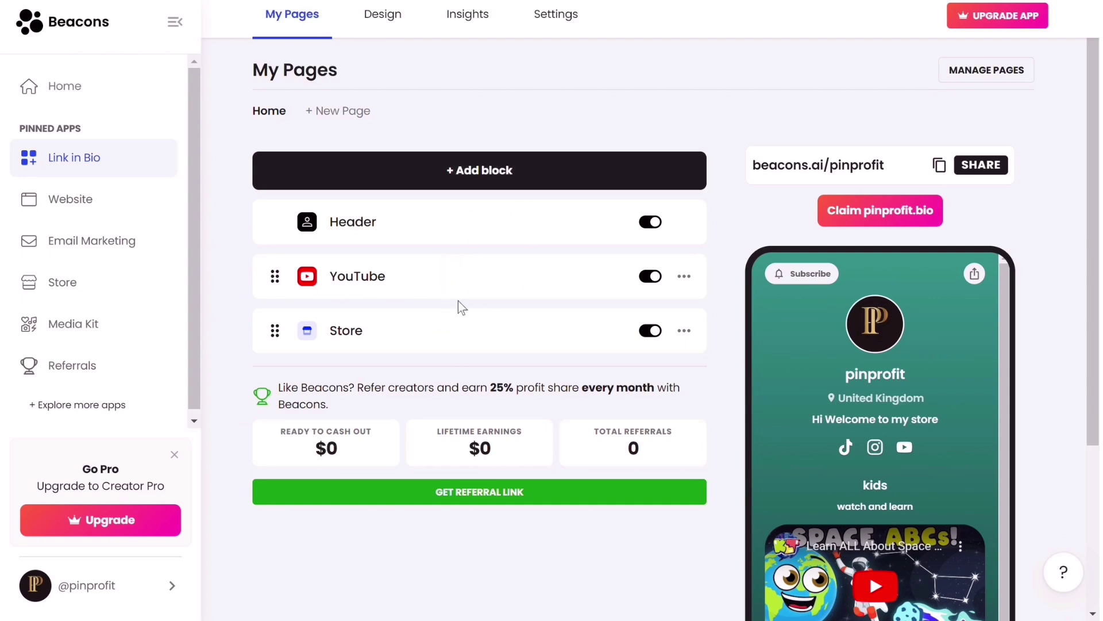
pyautogui.scroll(-3, 458, 301)
pyautogui.scroll(4, 457, 301)
pyautogui.click(511, 180)
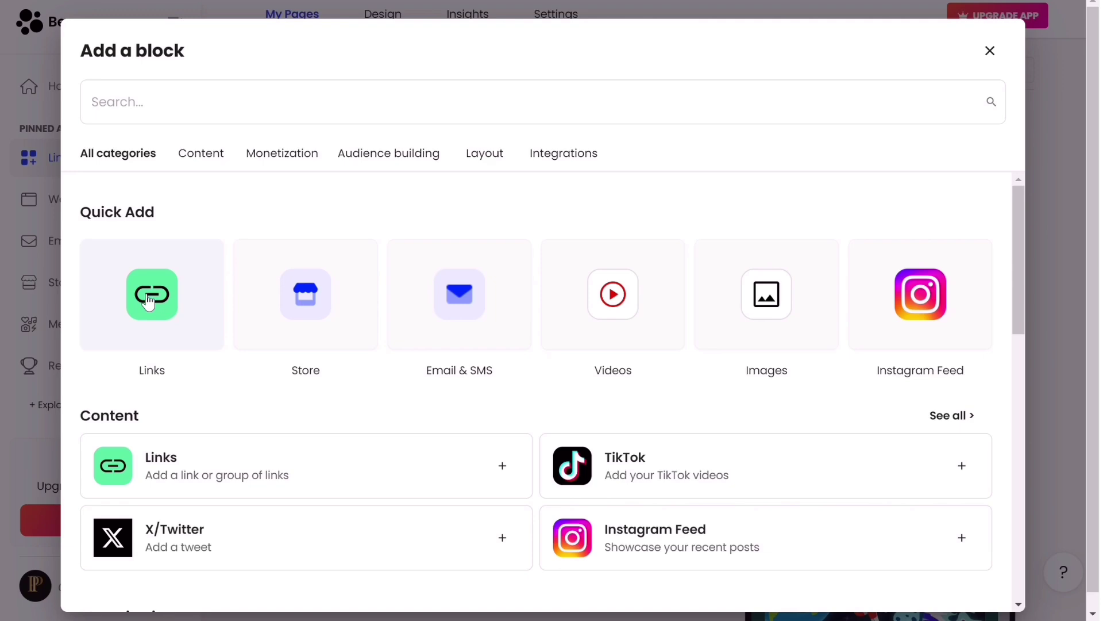
pyautogui.click(148, 301)
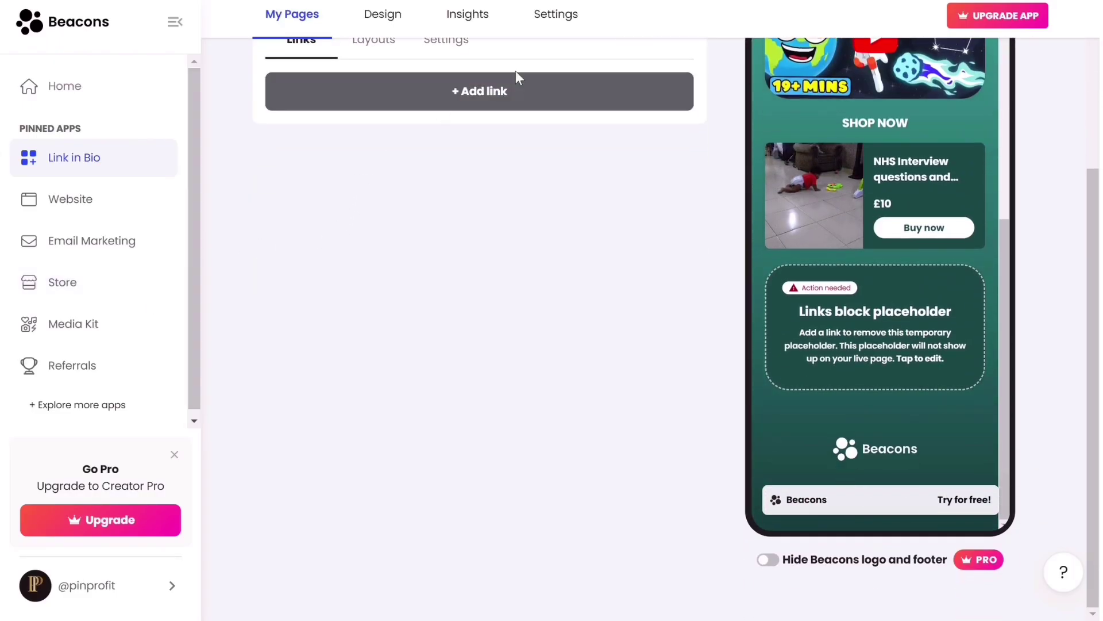
pyautogui.click(515, 86)
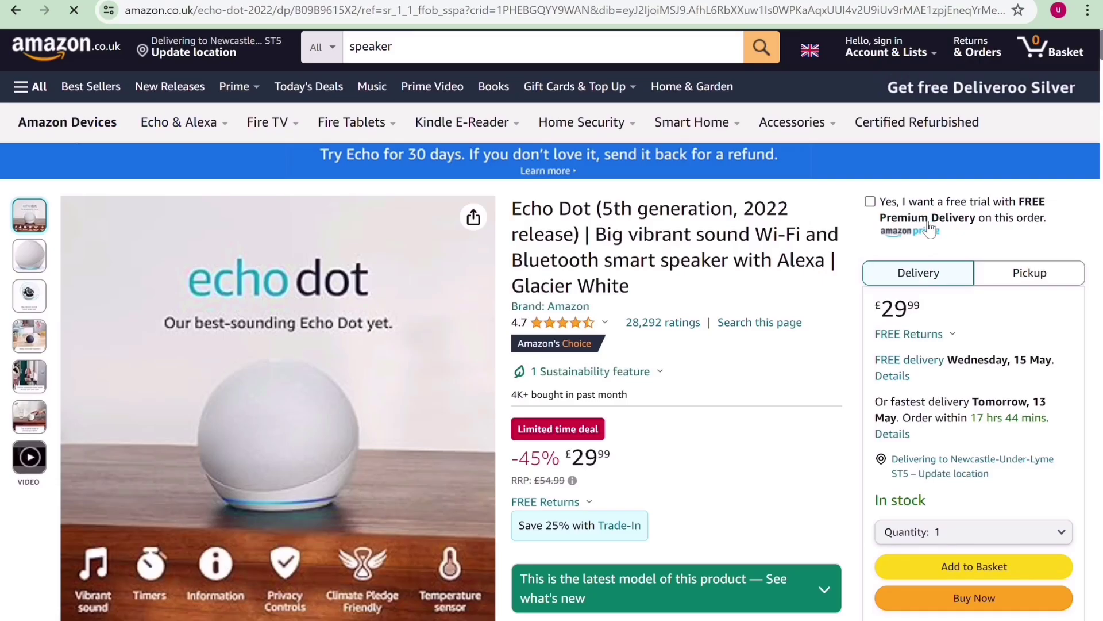
# Step: Copy the Echo Dot product page link from the image's share menu
pyautogui.moveTo(456, 263)
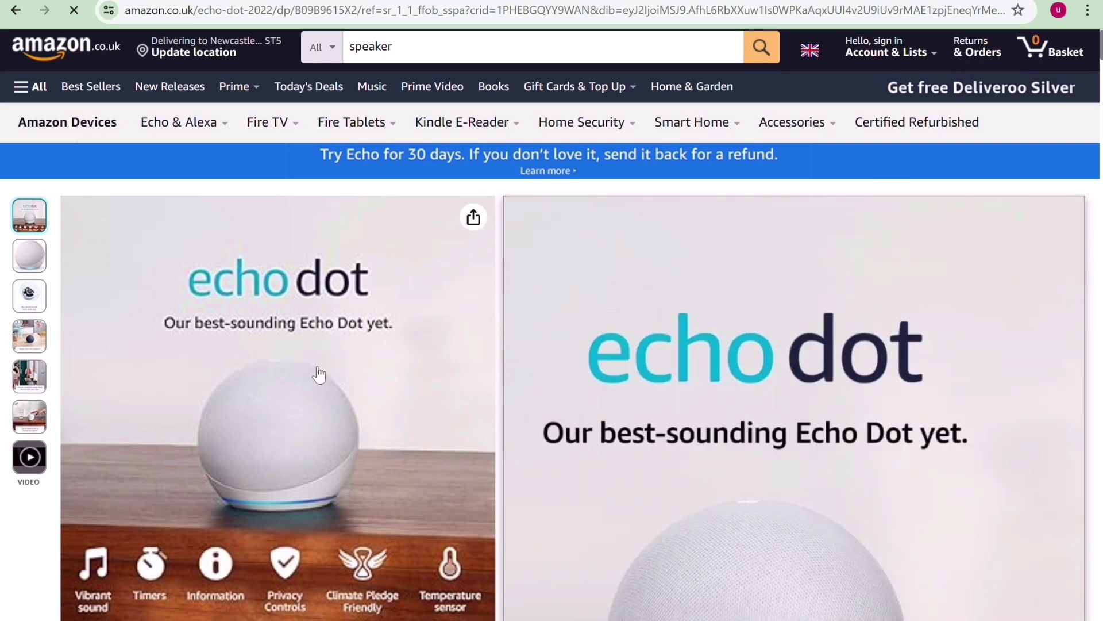
pyautogui.click(473, 218)
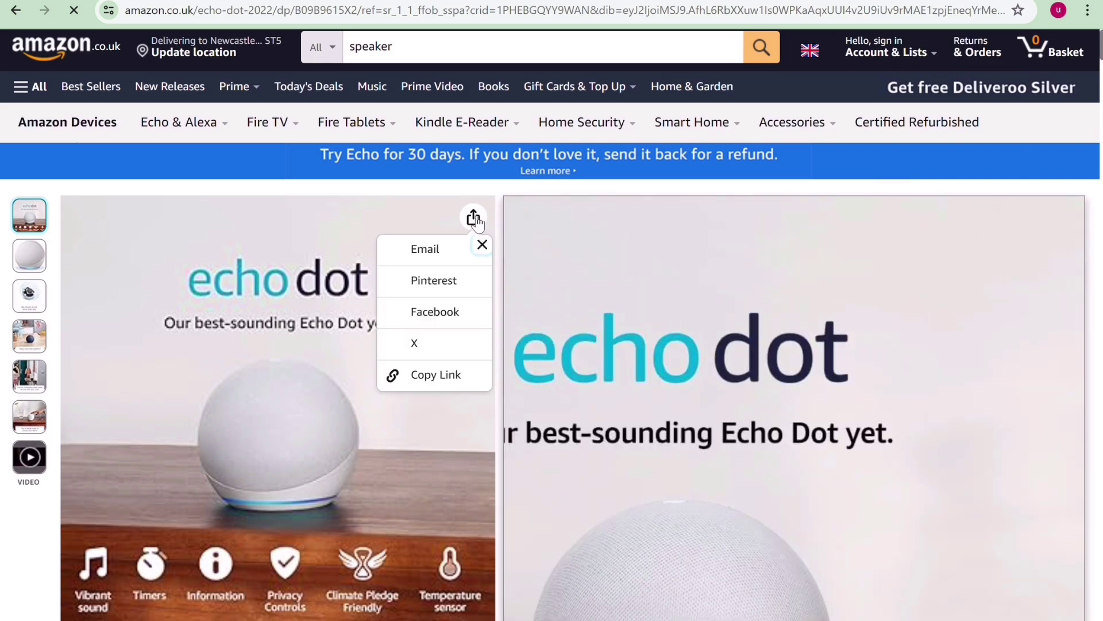
pyautogui.click(456, 380)
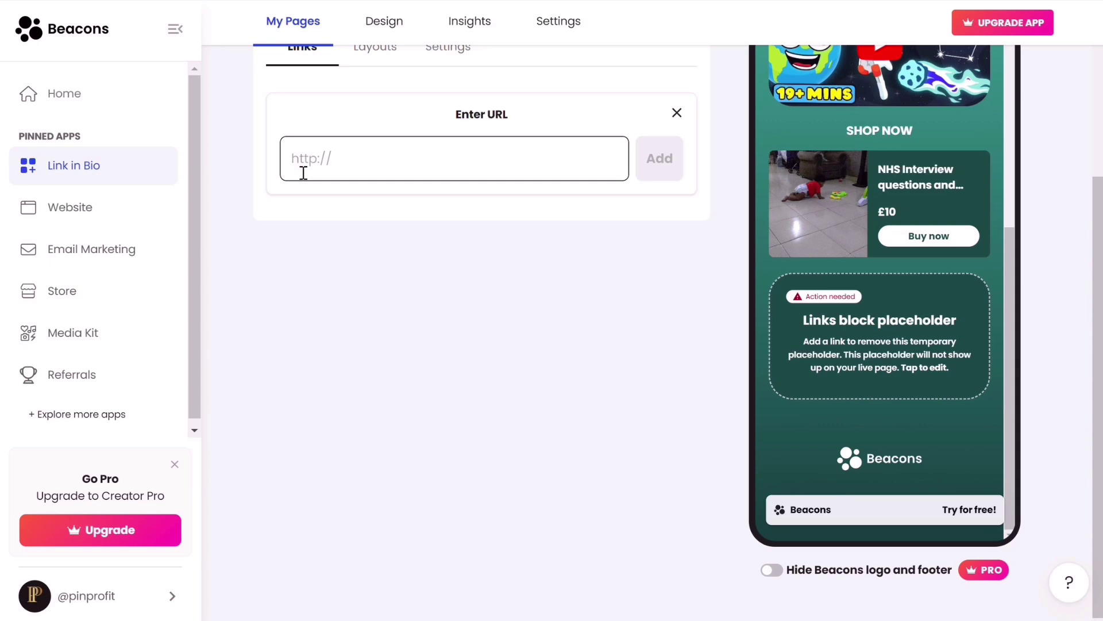
pyautogui.write('https://amzn.eu/d/6fng7JB')
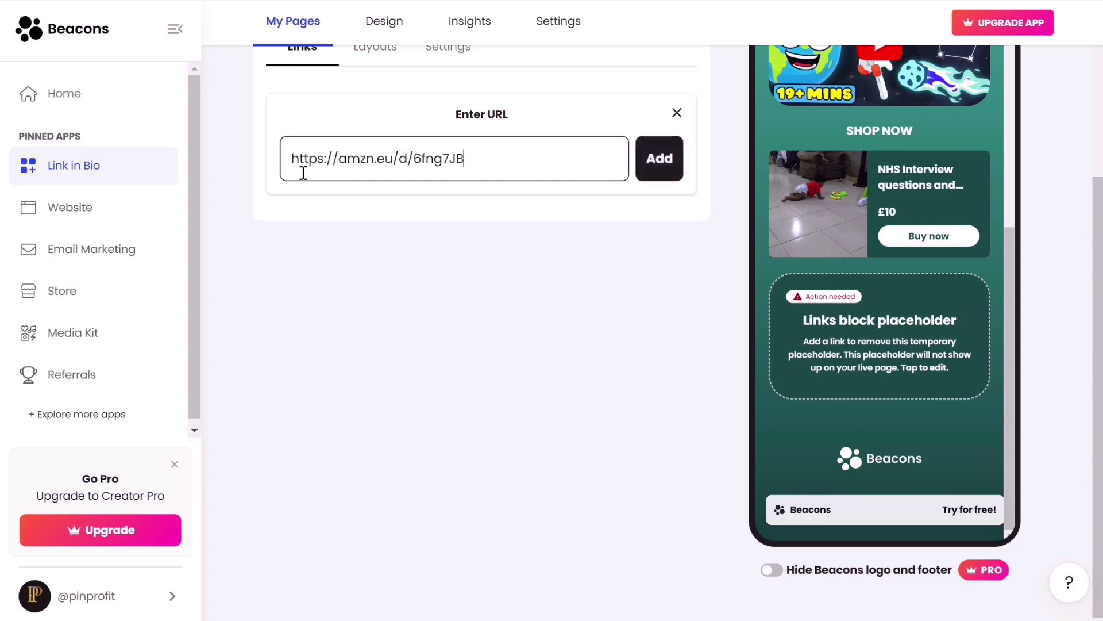
pyautogui.click(673, 173)
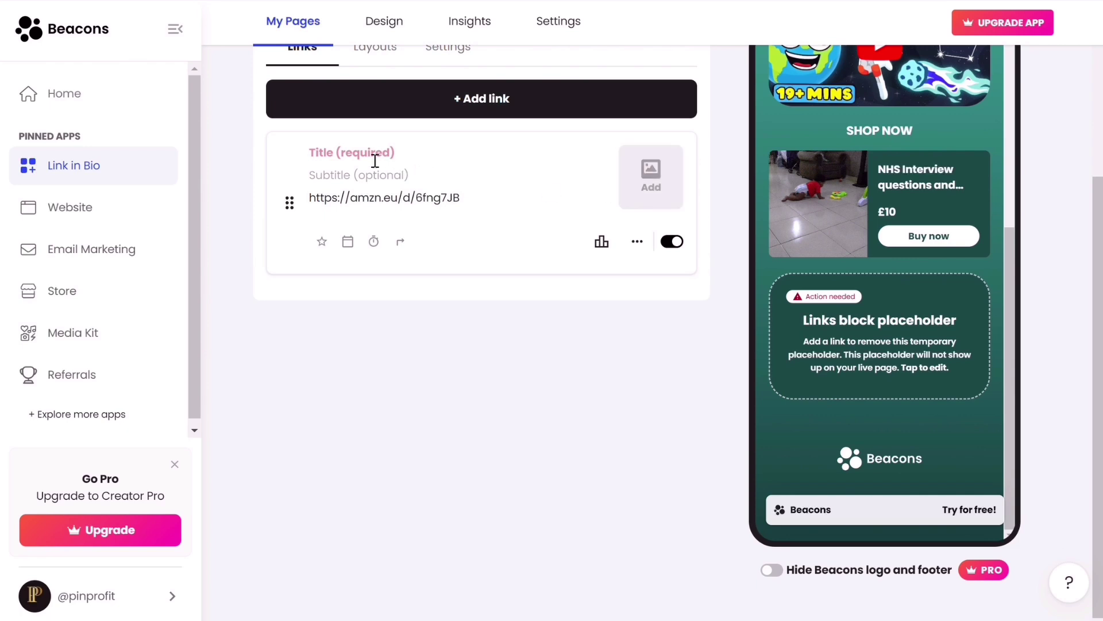
pyautogui.click(345, 163)
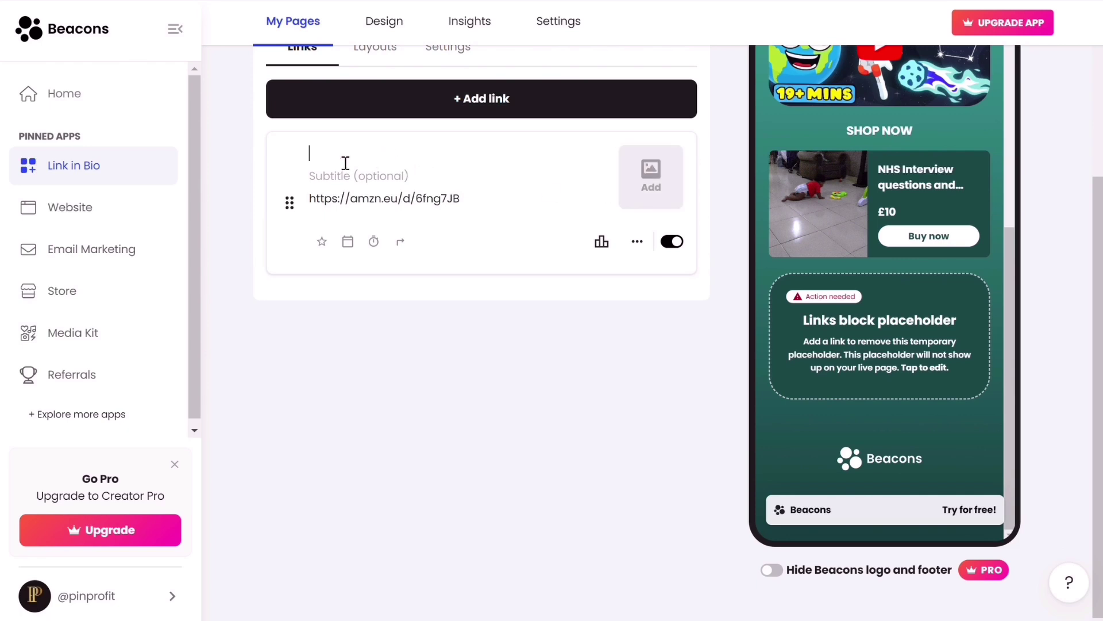
pyautogui.write('S')
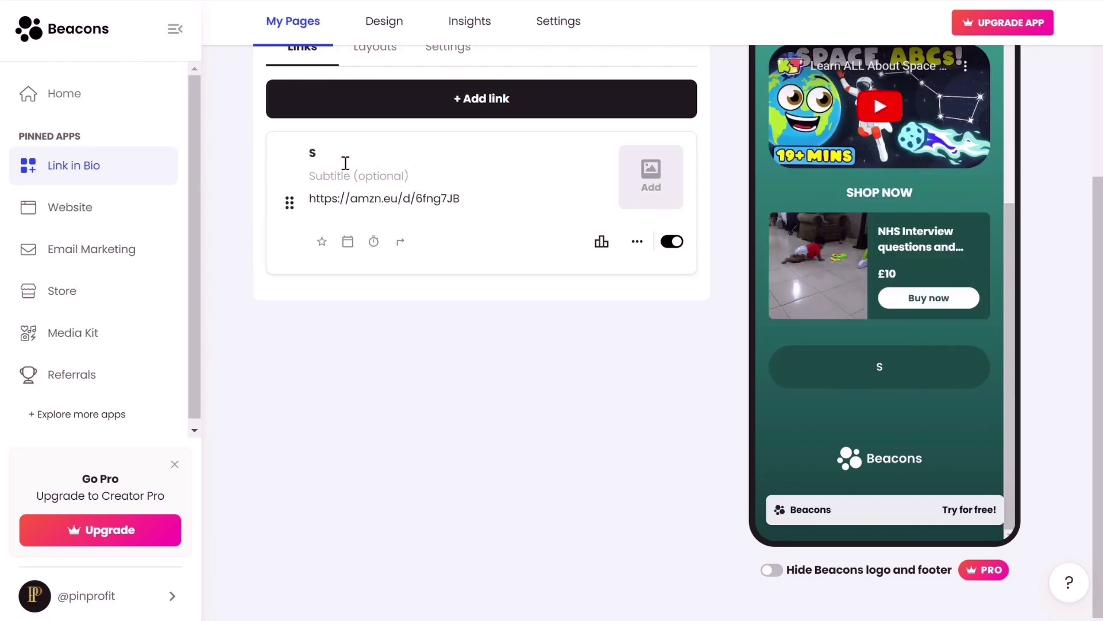
pyautogui.write('peaker')
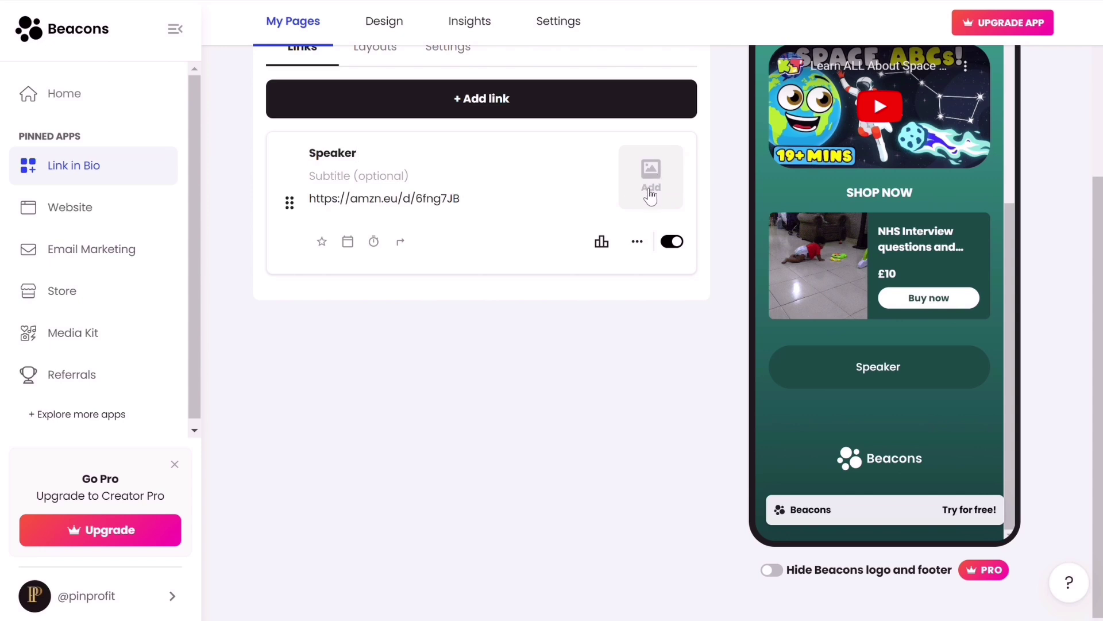
pyautogui.scroll(2, 431, 177)
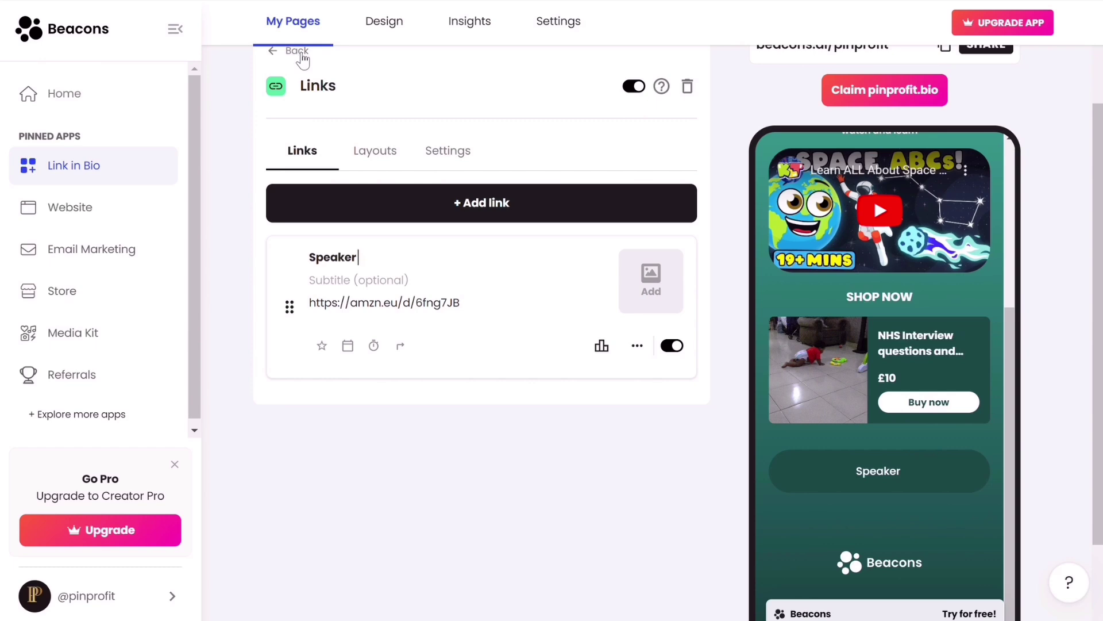
# Step: Leave the Links editor for My Pages, where Links now follows Store
pyautogui.click(300, 53)
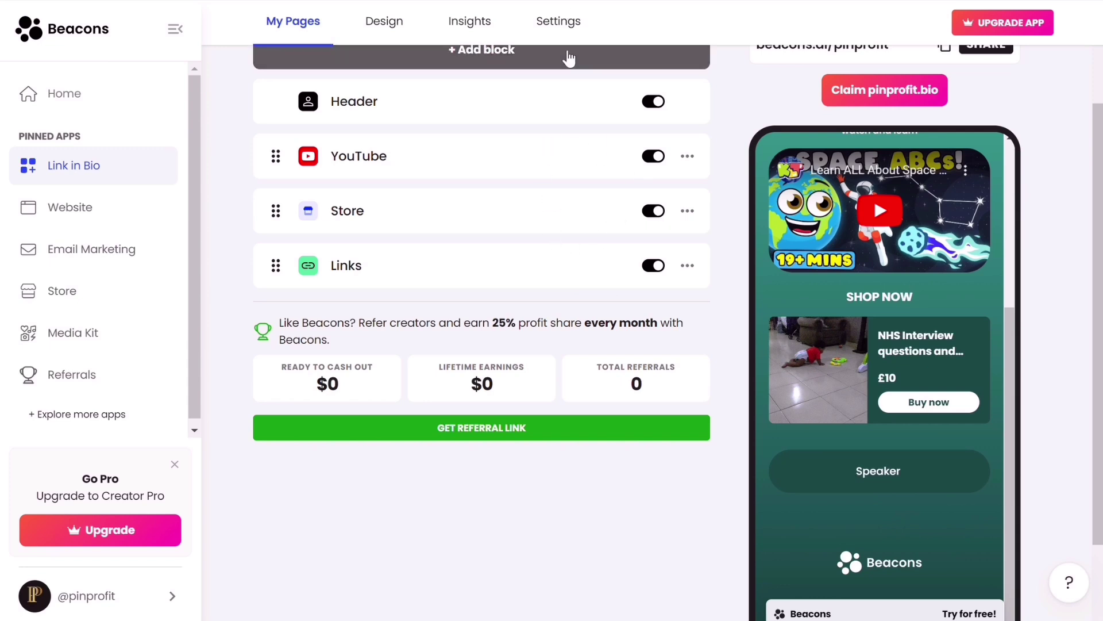
pyautogui.scroll(2, 569, 58)
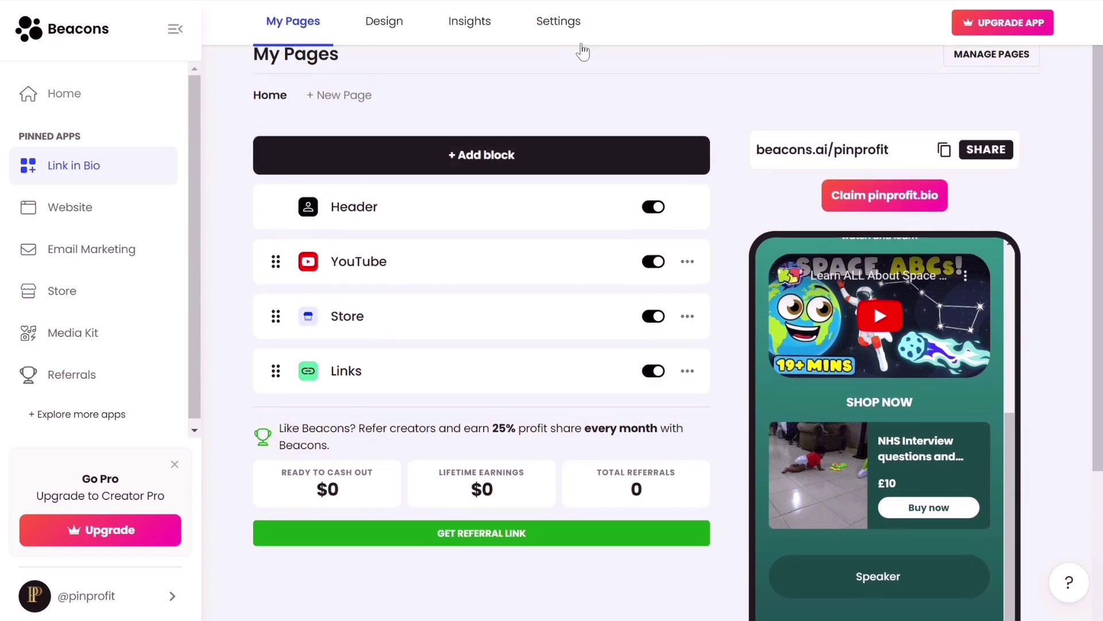